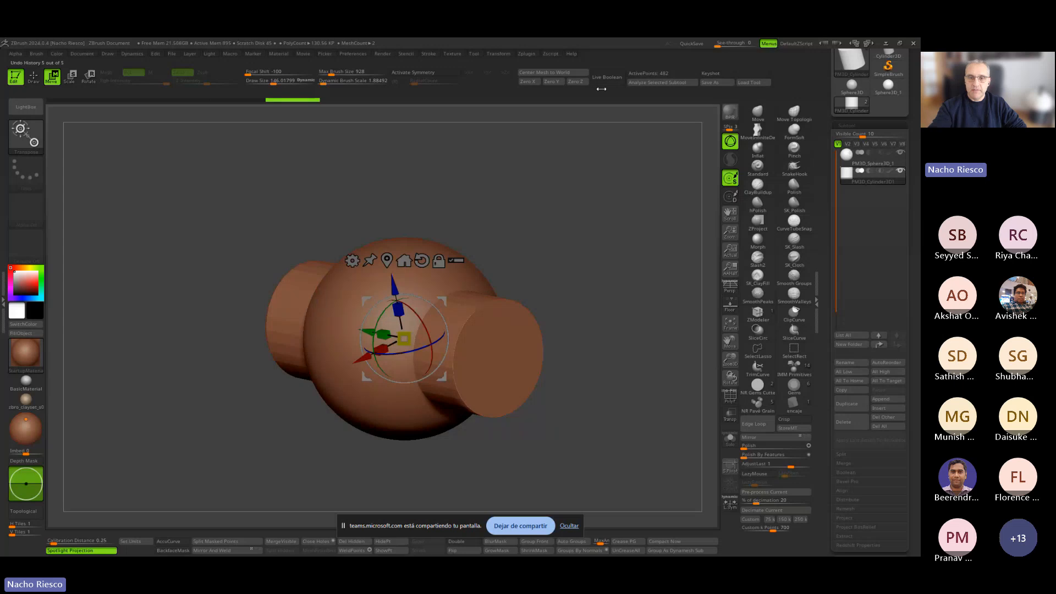
# Turn on Live Boolean and set the cylinder subtool to subtract from the sphere.
pyautogui.click(608, 77)
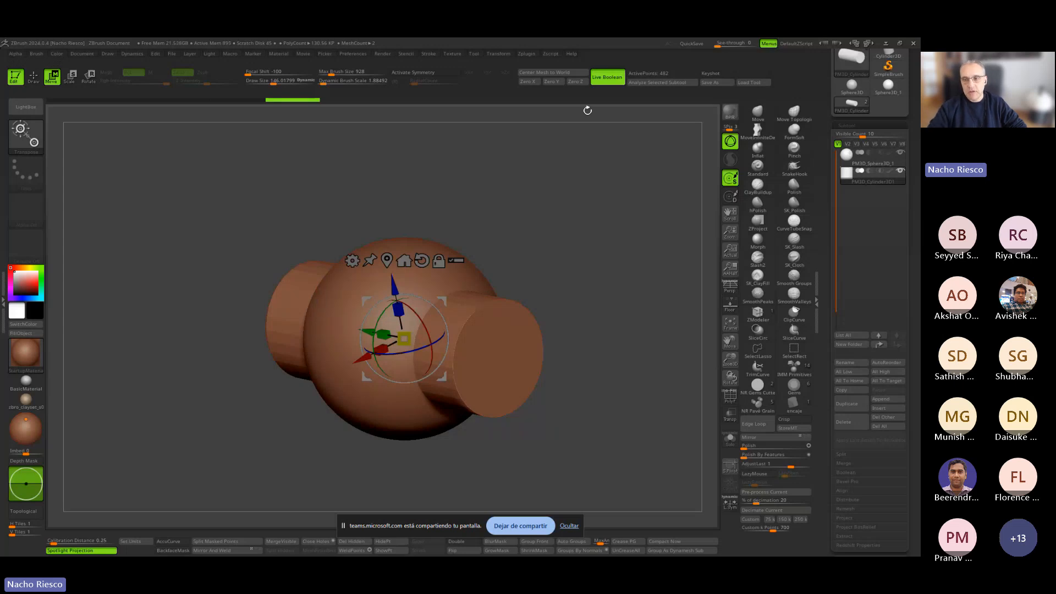
pyautogui.click(868, 170)
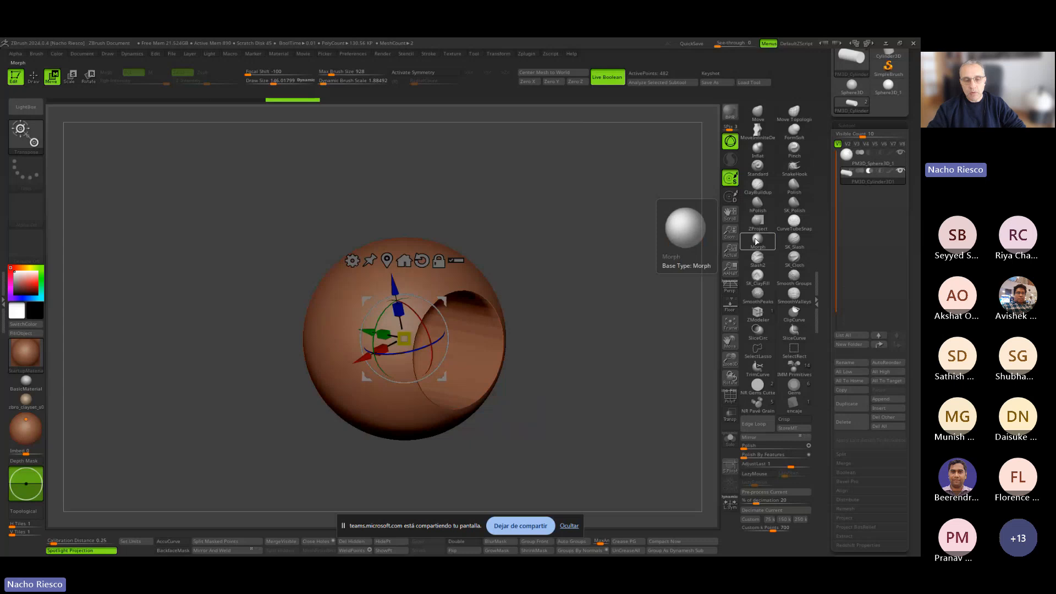
pyautogui.moveTo(663, 447); pyautogui.dragTo(679, 392)
# Select the sphere subtool and raise it about 0.27 units above the finger hole's centre in the front view.
pyautogui.click(867, 159)
pyautogui.keyDown('alt'); pyautogui.moveTo(497, 309); pyautogui.dragTo(499, 335); pyautogui.keyUp('alt')
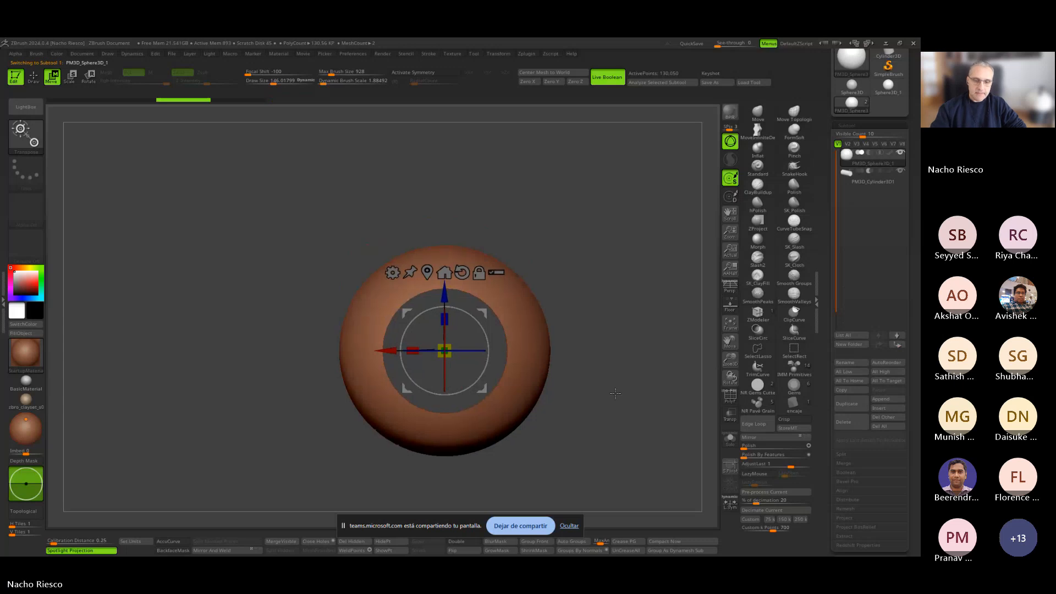
pyautogui.moveTo(445, 288); pyautogui.dragTo(445, 261)
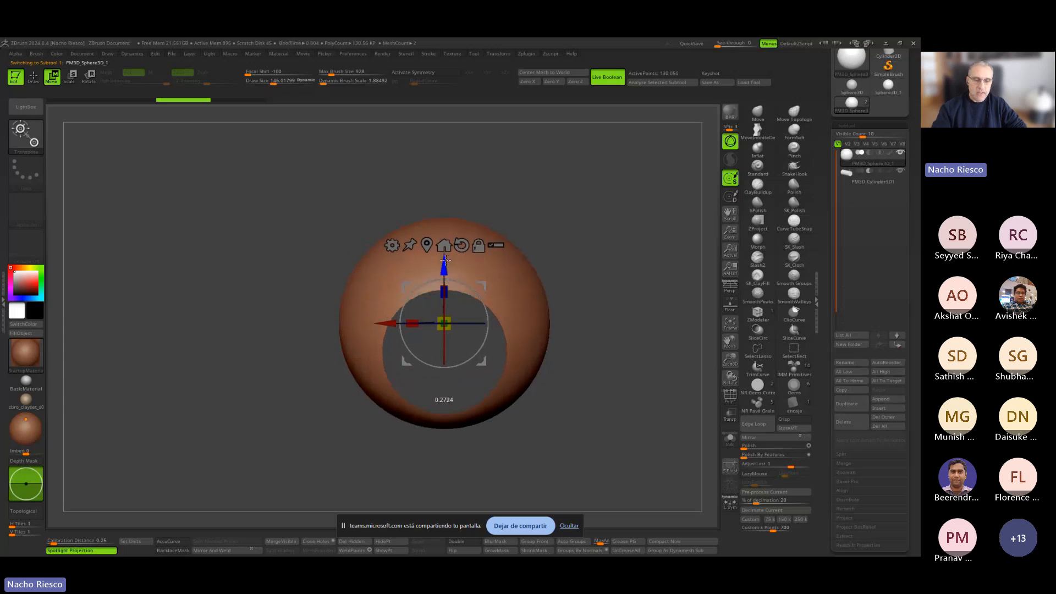
# Switch to drawing with the Move brush and activate symmetry on the X and Y axes.
pyautogui.moveTo(687, 357); pyautogui.dragTo(607, 428)
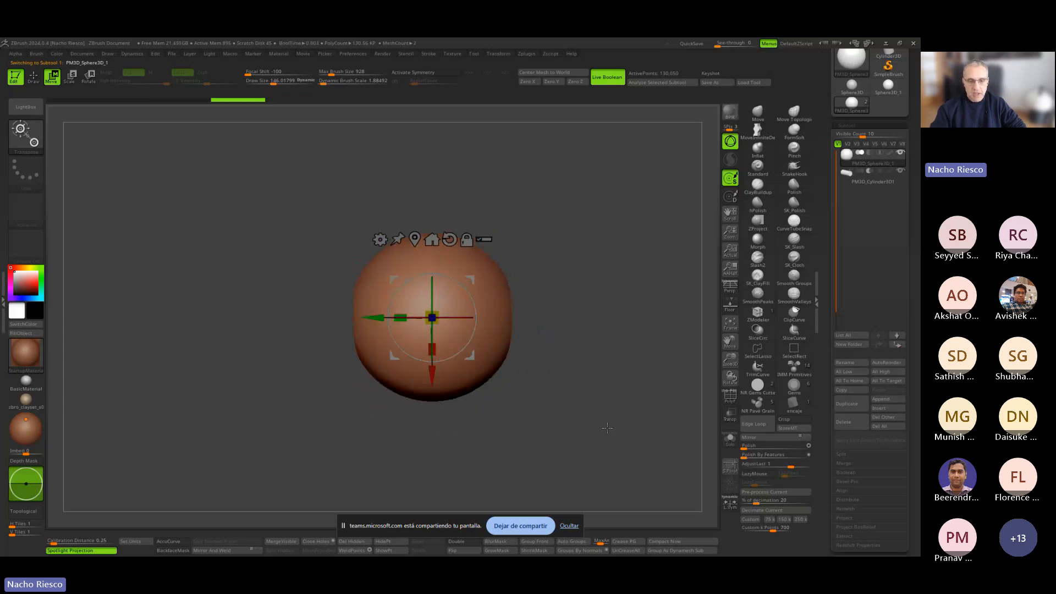
pyautogui.press('q')
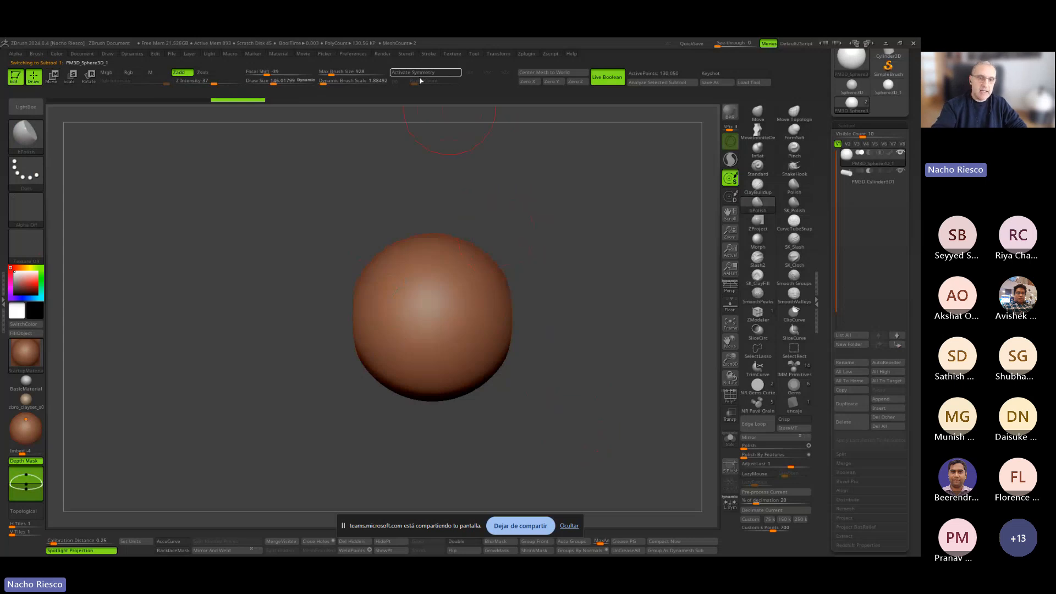
pyautogui.click(758, 113)
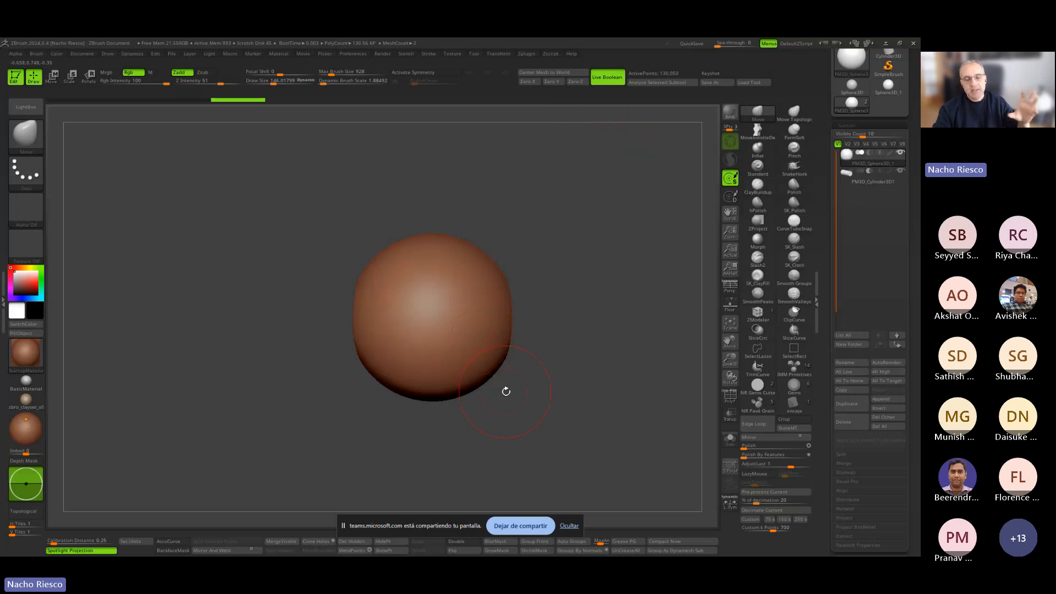
pyautogui.click(429, 73)
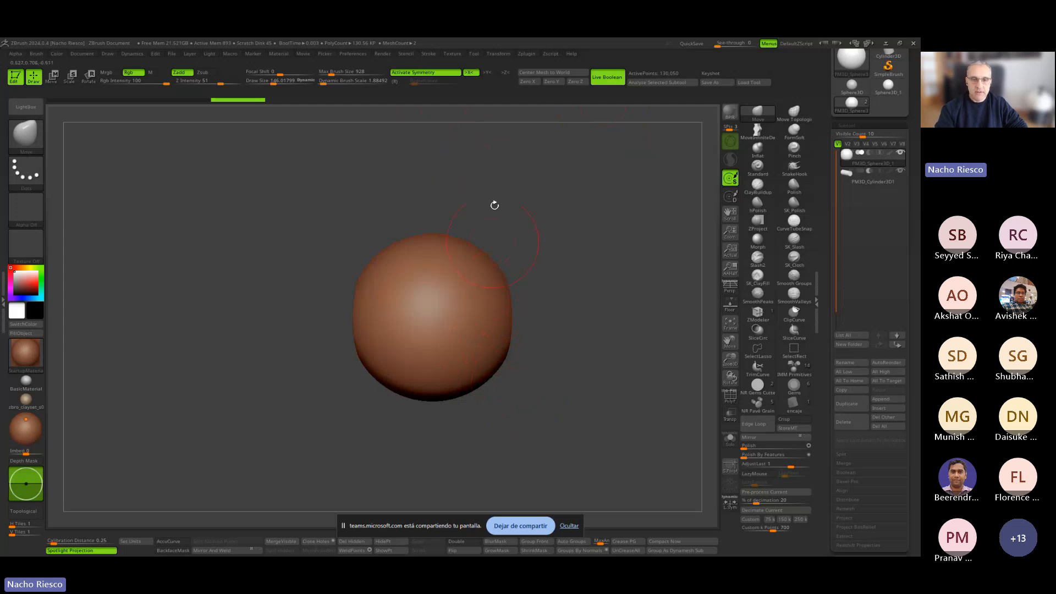
pyautogui.click(488, 73)
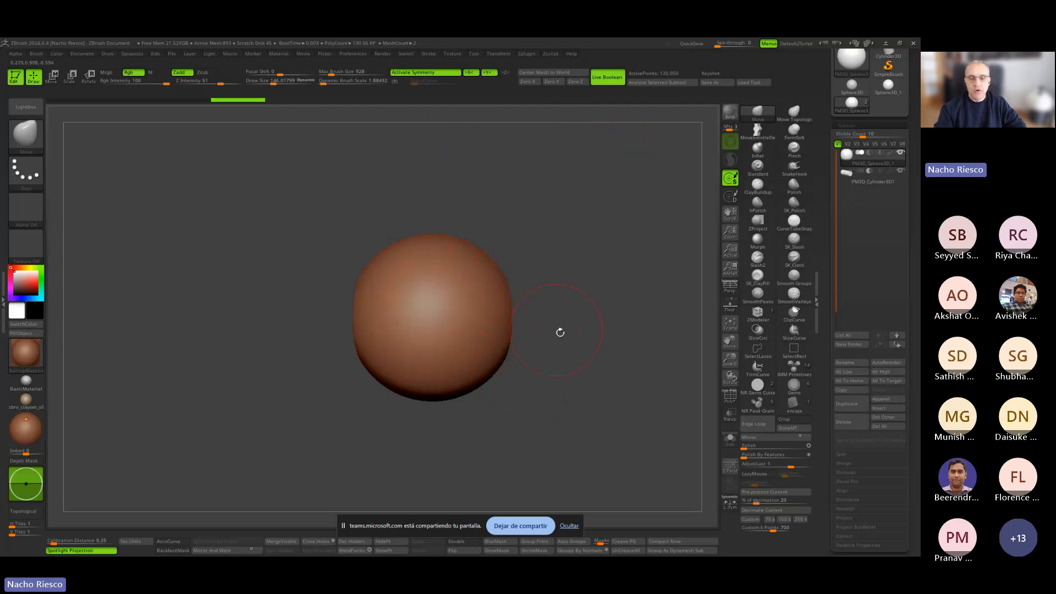
# Enlarge the Move brush, pull the sphere's base down and taper its lower sides around the finger hole.
pyautogui.keyDown('alt'); pyautogui.moveTo(560, 330); pyautogui.dragTo(568, 324); pyautogui.keyUp('alt')
pyautogui.press('s')
pyautogui.moveTo(529, 292)
pyautogui.mouseDown()
pyautogui.moveTo(544, 292)
pyautogui.moveTo(495, 347)
pyautogui.moveTo(514, 319)
pyautogui.moveTo(449, 338)
pyautogui.mouseUp()
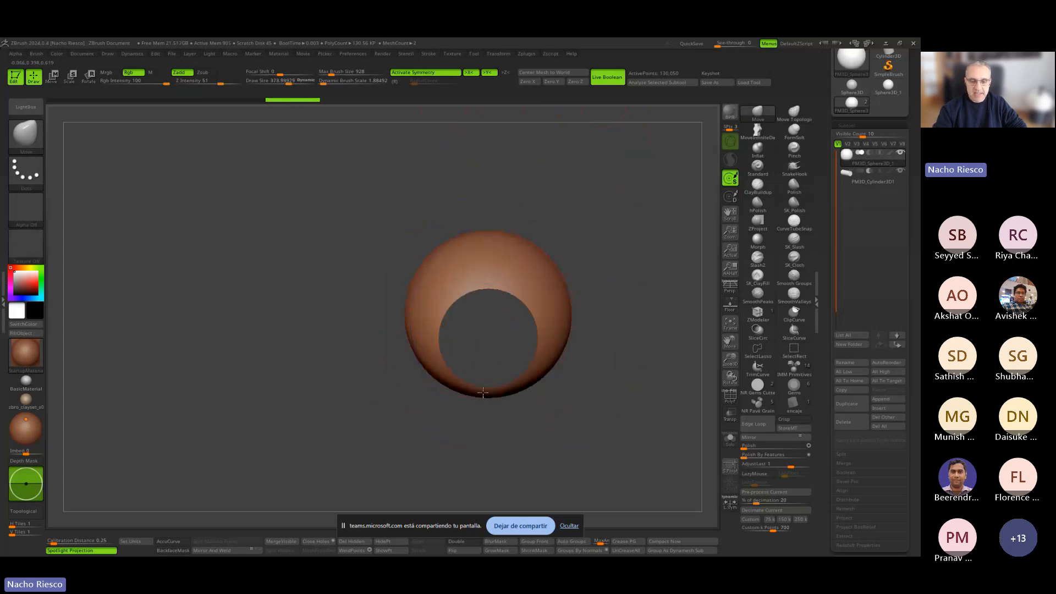
pyautogui.moveTo(488, 394); pyautogui.dragTo(487, 402)
pyautogui.moveTo(422, 334); pyautogui.dragTo(427, 333)
pyautogui.moveTo(446, 266); pyautogui.dragTo(556, 257)
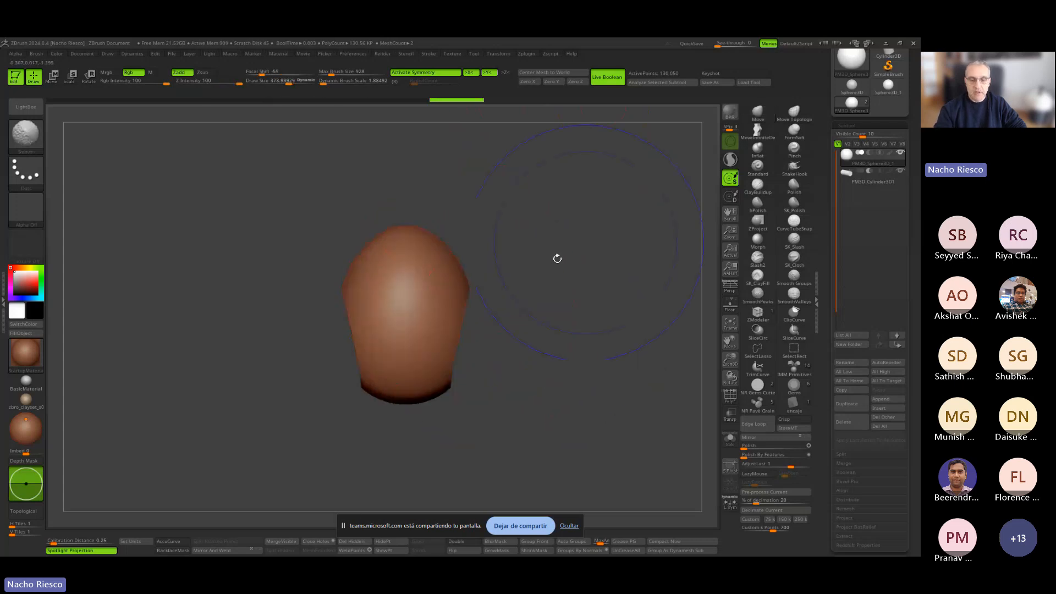
pyautogui.moveTo(452, 375)
pyautogui.mouseDown()
pyautogui.moveTo(438, 383)
pyautogui.moveTo(493, 349)
pyautogui.moveTo(516, 351)
pyautogui.mouseUp()
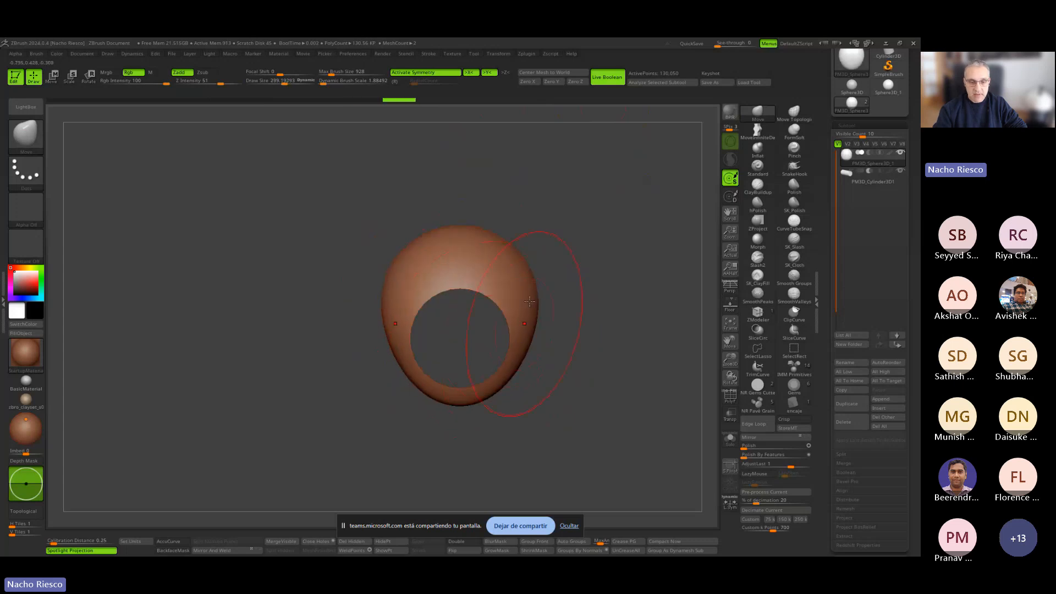
# Try to narrow the ring's lower sides and base further with Move strokes, and undo the last four changes.
pyautogui.moveTo(533, 312); pyautogui.dragTo(521, 346)
pyautogui.moveTo(478, 401); pyautogui.dragTo(475, 391)
pyautogui.moveTo(538, 293)
pyautogui.keyDown('shift'); pyautogui.mouseDown()
pyautogui.moveTo(561, 290)
pyautogui.moveTo(592, 321)
pyautogui.mouseUp(); pyautogui.keyUp('shift')
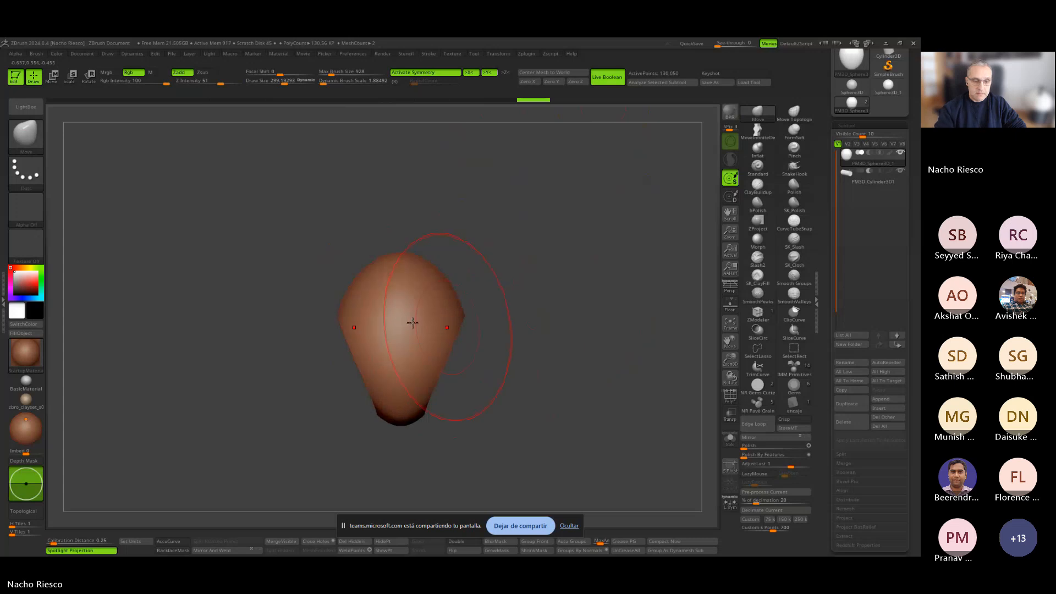
pyautogui.moveTo(344, 308); pyautogui.dragTo(350, 307)
pyautogui.keyDown('alt'); pyautogui.moveTo(542, 322); pyautogui.dragTo(567, 357); pyautogui.keyUp('alt')
pyautogui.moveTo(506, 366); pyautogui.dragTo(472, 355)
pyautogui.hotkey('ctrl', 'z')
pyautogui.hotkey('ctrl', 'z')
pyautogui.hotkey('ctrl', 'z')
pyautogui.hotkey('ctrl', 'z')
# Reshape the band into a smooth egg-like form by moving its lower edge, upper shoulders and crown.
pyautogui.moveTo(567, 325)
pyautogui.keyDown('shift'); pyautogui.mouseDown()
pyautogui.moveTo(563, 448)
pyautogui.moveTo(478, 427)
pyautogui.mouseUp(); pyautogui.keyUp('shift')
pyautogui.moveTo(418, 400)
pyautogui.mouseDown()
pyautogui.moveTo(404, 410)
pyautogui.moveTo(486, 430)
pyautogui.mouseUp()
pyautogui.moveTo(397, 374); pyautogui.dragTo(390, 378)
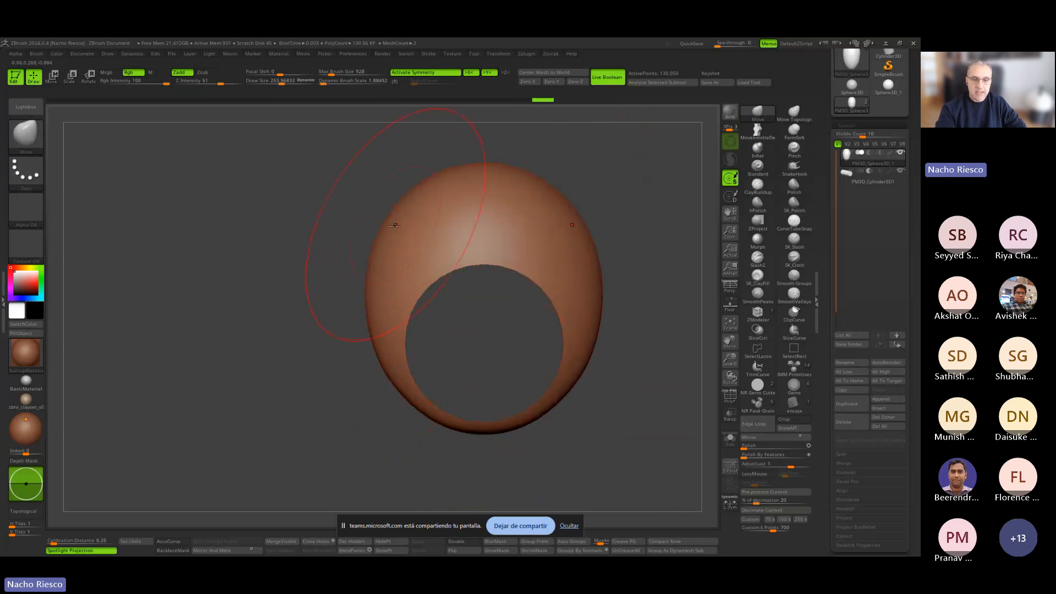
pyautogui.moveTo(395, 225); pyautogui.dragTo(413, 212)
pyautogui.moveTo(484, 167); pyautogui.dragTo(484, 179)
pyautogui.moveTo(561, 165)
pyautogui.mouseDown()
pyautogui.moveTo(632, 260)
pyautogui.moveTo(603, 320)
pyautogui.mouseUp()
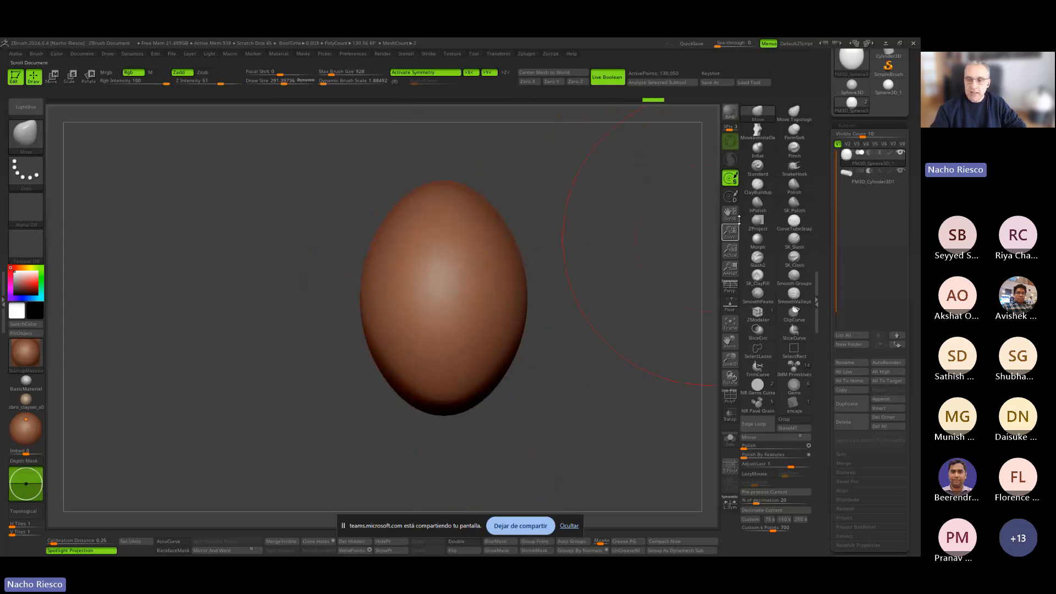
# Flatten the top of the ring into a smooth oval facet with a resized hPolish brush.
pyautogui.click(758, 206)
pyautogui.hotkey('alt', 'Tab')
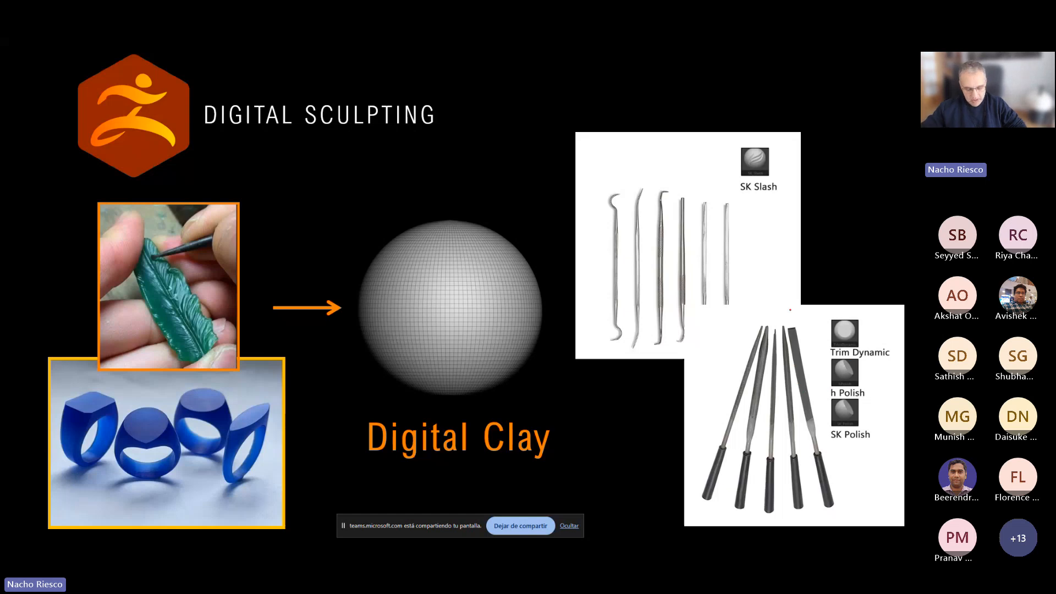
pyautogui.hotkey('alt', 'Tab')
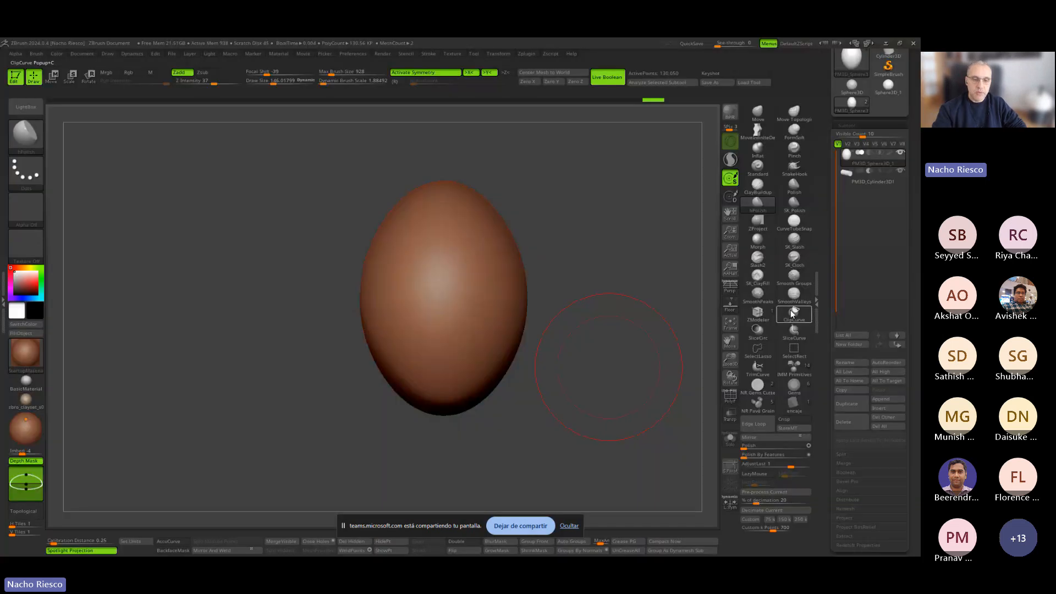
pyautogui.press('s')
pyautogui.moveTo(455, 298)
pyautogui.mouseDown()
pyautogui.moveTo(464, 298)
pyautogui.moveTo(443, 297)
pyautogui.moveTo(444, 325)
pyautogui.moveTo(441, 236)
pyautogui.mouseUp()
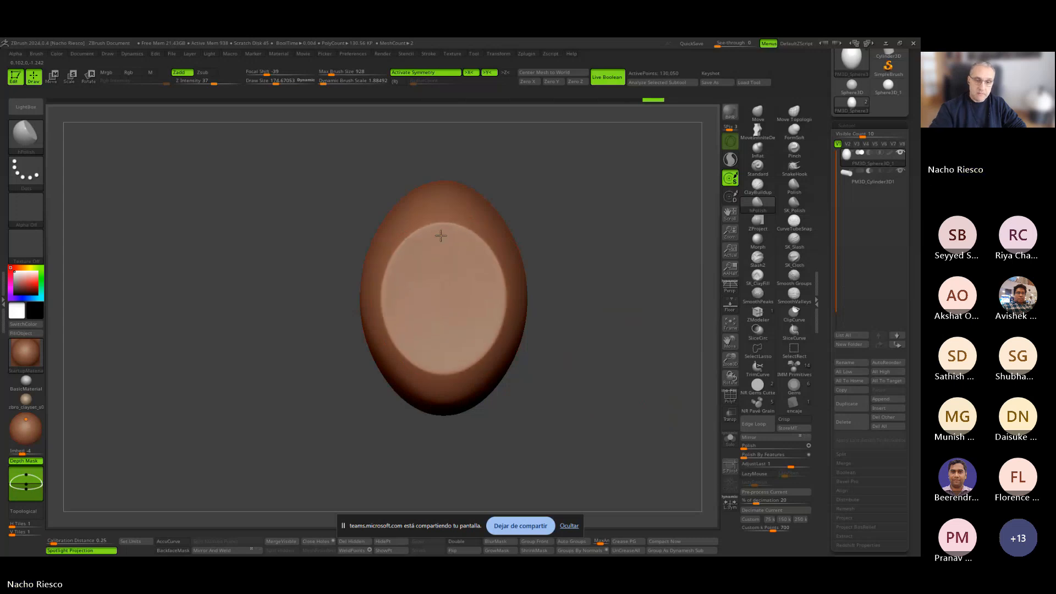
pyautogui.moveTo(574, 292)
pyautogui.mouseDown()
pyautogui.moveTo(575, 228)
pyautogui.moveTo(627, 424)
pyautogui.moveTo(403, 319)
pyautogui.moveTo(408, 297)
pyautogui.moveTo(391, 297)
pyautogui.moveTo(381, 334)
pyautogui.moveTo(423, 323)
pyautogui.moveTo(385, 338)
pyautogui.moveTo(387, 354)
pyautogui.mouseUp()
pyautogui.keyDown('shift'); pyautogui.moveTo(543, 233); pyautogui.dragTo(638, 361); pyautogui.keyUp('shift')
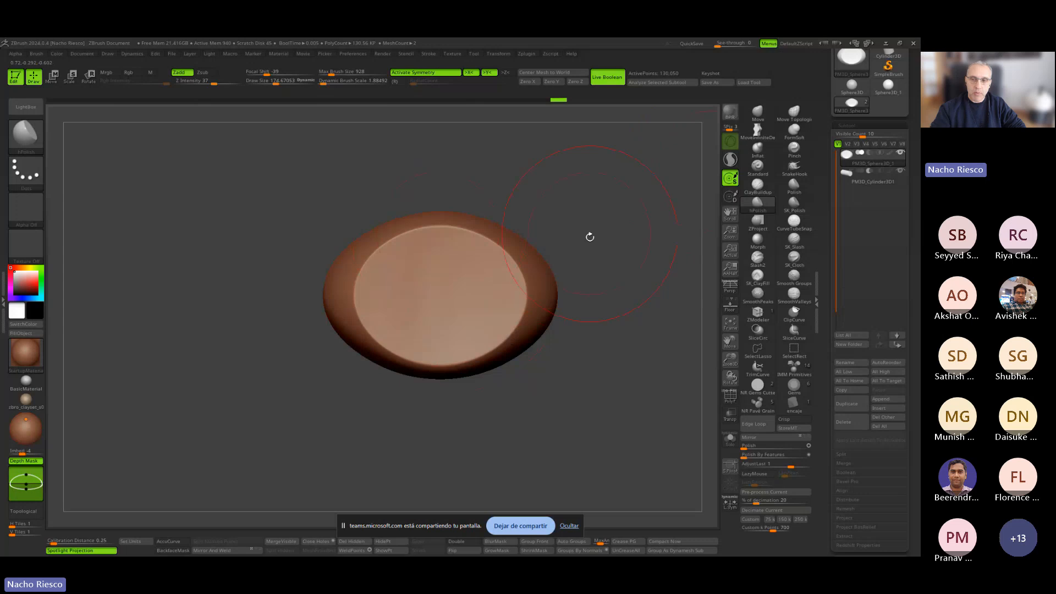
# Round out the flat facet's outline in the top view with the Move brush, widening it across its short axis.
pyautogui.keyDown('alt'); pyautogui.moveTo(590, 237); pyautogui.dragTo(574, 261); pyautogui.keyUp('alt')
pyautogui.press('b')
pyautogui.press('m')
pyautogui.press('v')
pyautogui.press('s')
pyautogui.moveTo(458, 300); pyautogui.dragTo(448, 302)
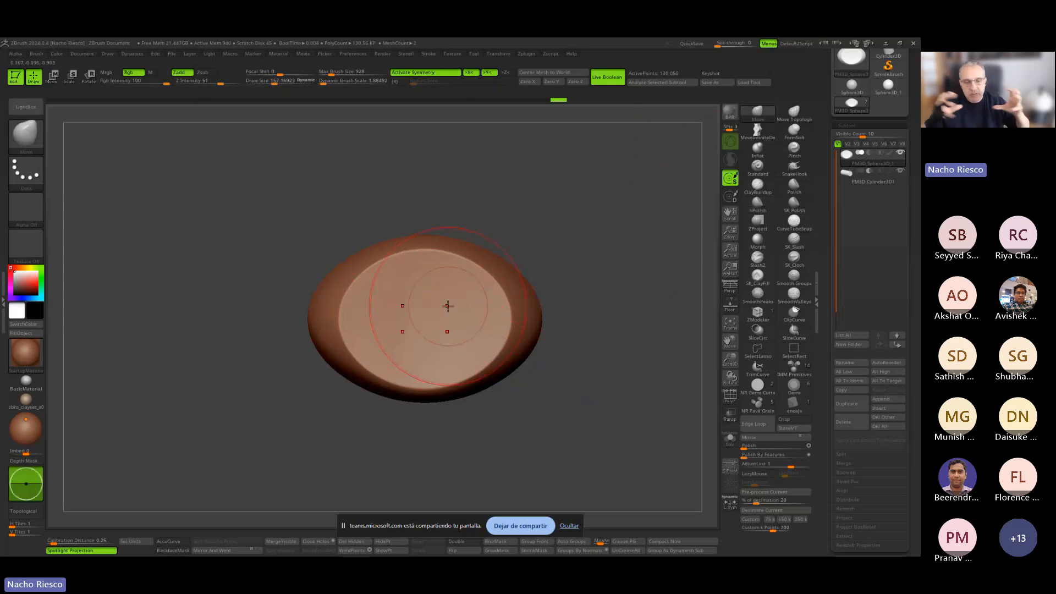
pyautogui.press('s')
pyautogui.moveTo(438, 267); pyautogui.dragTo(435, 267)
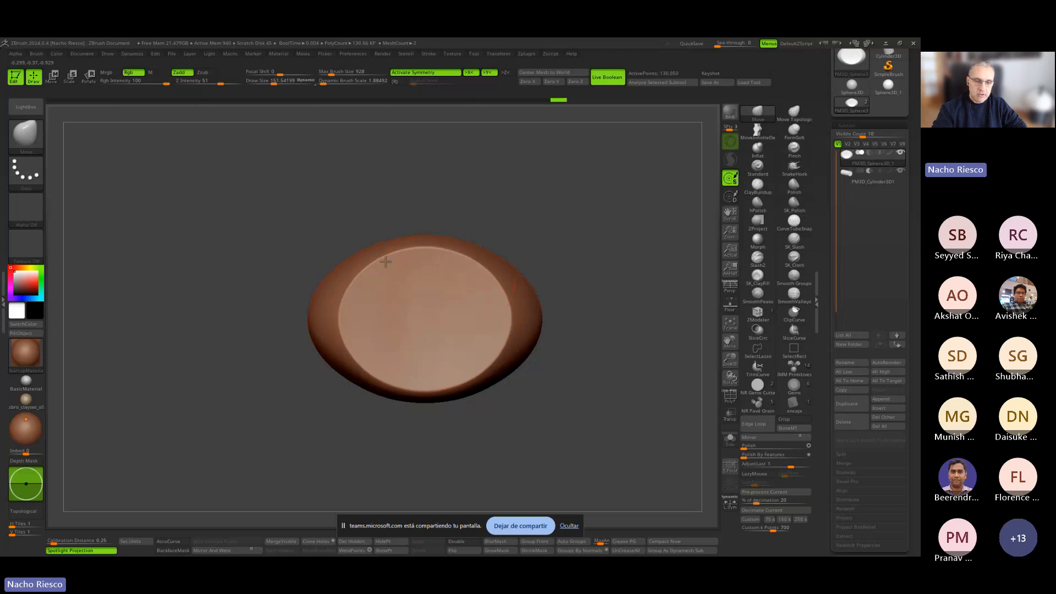
pyautogui.moveTo(345, 306); pyautogui.dragTo(349, 306)
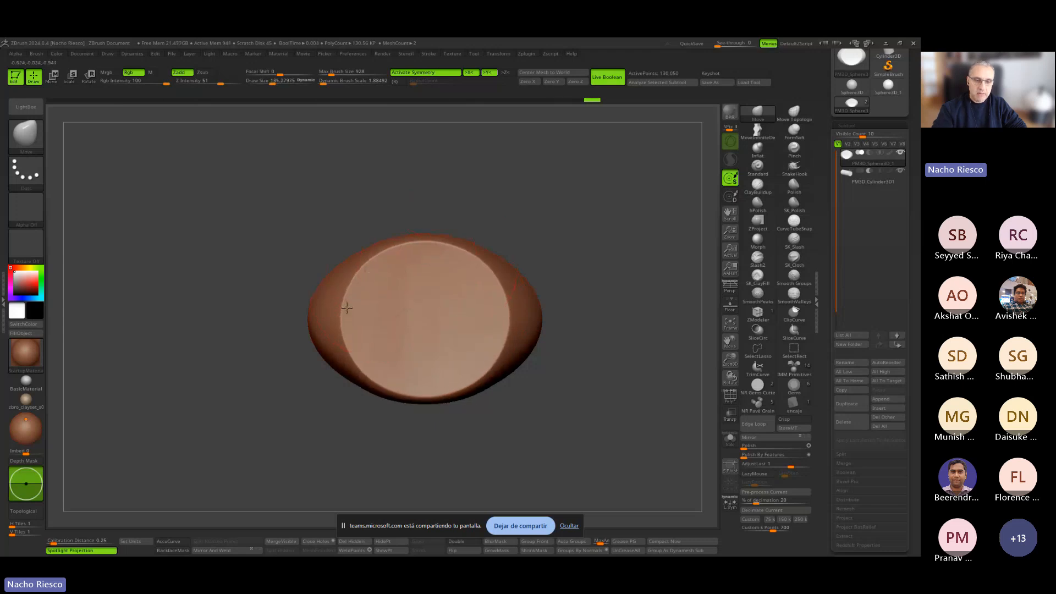
pyautogui.moveTo(569, 347)
pyautogui.keyDown('shift'); pyautogui.mouseDown()
pyautogui.moveTo(569, 311)
pyautogui.moveTo(569, 352)
pyautogui.mouseUp(); pyautogui.keyUp('shift')
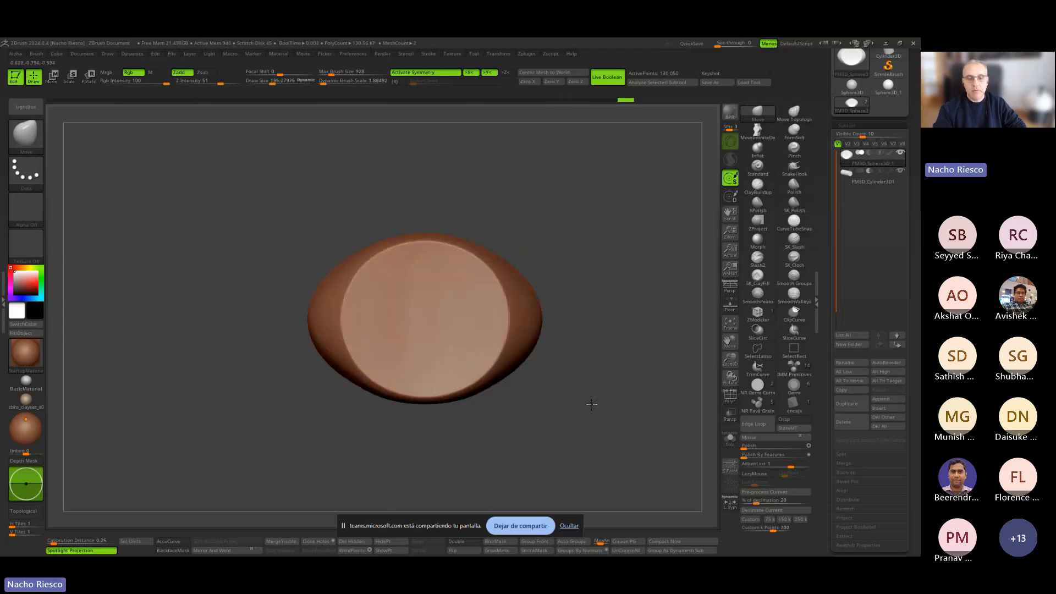
# Refine the ring's front silhouette with the Move brush, adjusting the outer sides, shoulders and lower curve.
pyautogui.moveTo(613, 316)
pyautogui.keyDown('shift'); pyautogui.mouseDown()
pyautogui.moveTo(594, 323)
pyautogui.moveTo(595, 313)
pyautogui.mouseUp(); pyautogui.keyUp('shift')
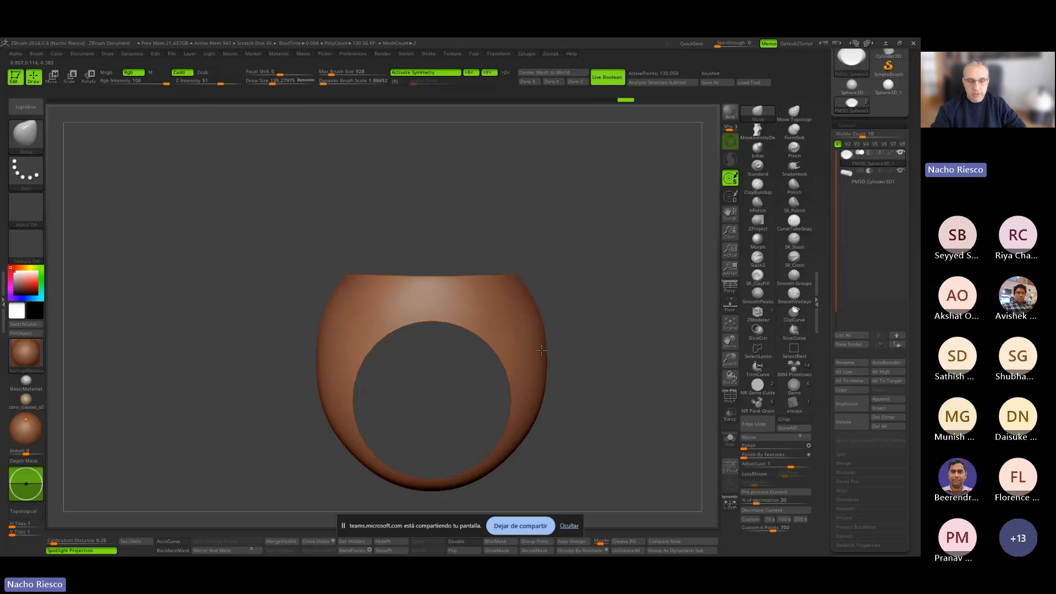
pyautogui.moveTo(542, 360); pyautogui.dragTo(538, 360)
pyautogui.moveTo(526, 302); pyautogui.dragTo(528, 301)
pyautogui.moveTo(539, 411); pyautogui.dragTo(579, 375)
pyautogui.press('s')
pyautogui.moveTo(539, 406); pyautogui.dragTo(544, 407)
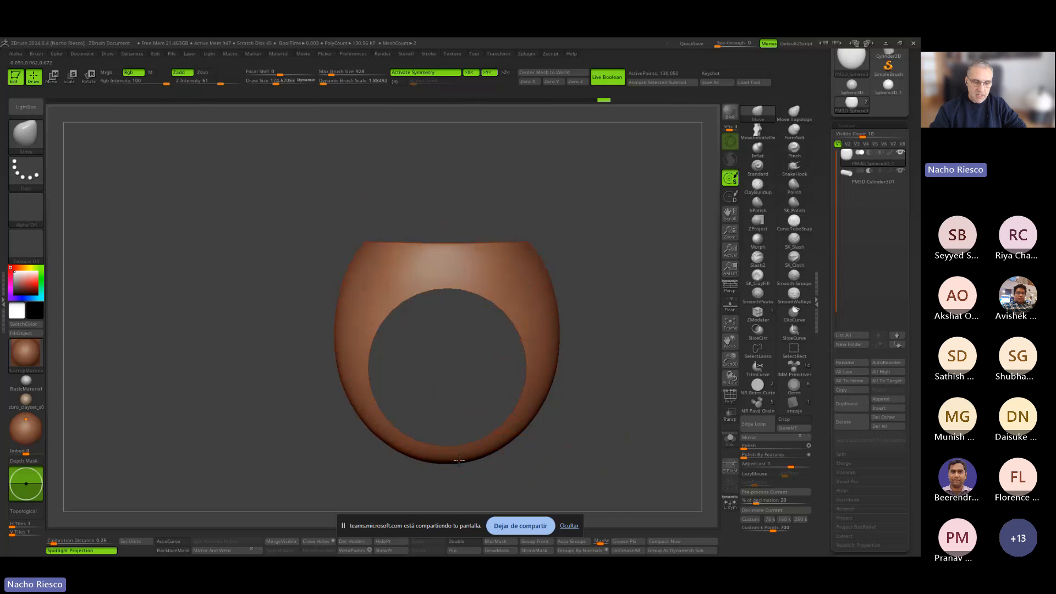
# Refine the ring's side profile with a larger Move brush so the band tapers smoothly from the top to the base.
pyautogui.moveTo(623, 366); pyautogui.dragTo(571, 363)
pyautogui.press('s')
pyautogui.moveTo(512, 285); pyautogui.dragTo(517, 285)
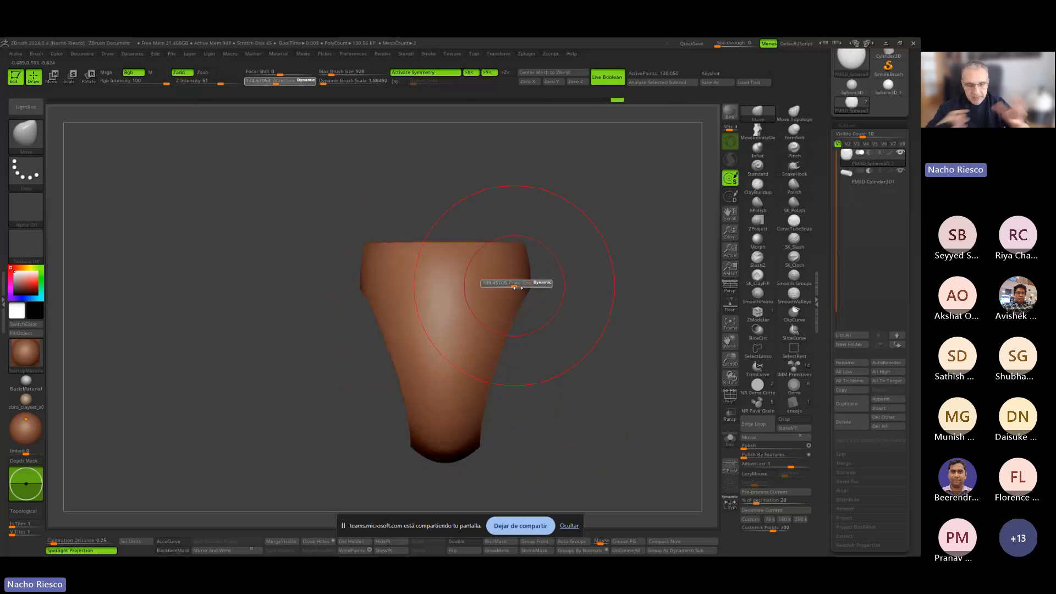
pyautogui.moveTo(588, 336); pyautogui.dragTo(607, 352)
pyautogui.press('s')
pyautogui.moveTo(512, 332); pyautogui.dragTo(506, 338)
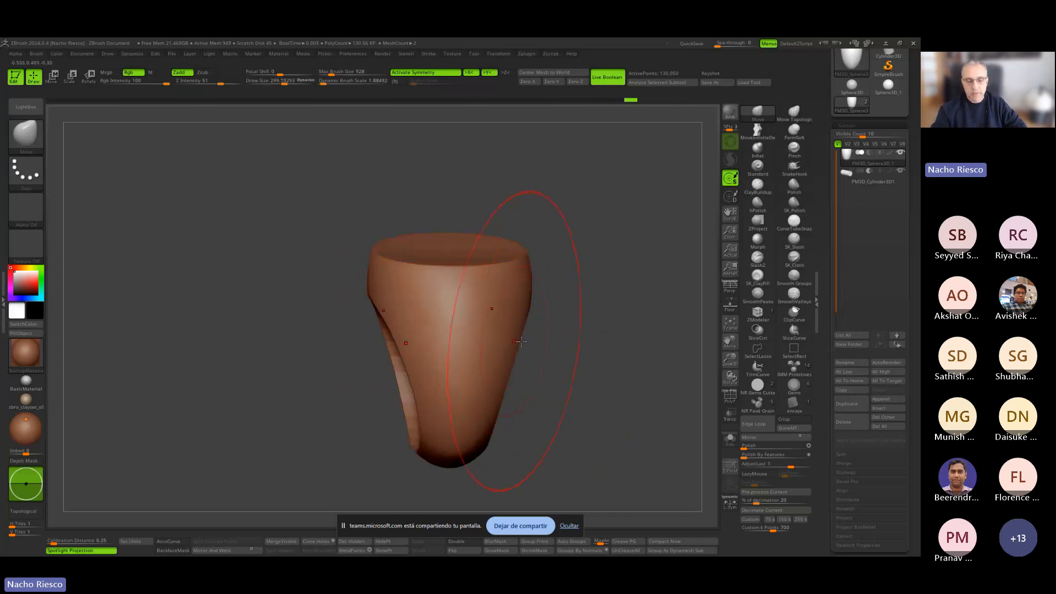
pyautogui.keyDown('shift'); pyautogui.moveTo(561, 374); pyautogui.dragTo(554, 386); pyautogui.keyUp('shift')
pyautogui.moveTo(492, 451); pyautogui.dragTo(487, 449)
pyautogui.moveTo(551, 396)
pyautogui.mouseDown()
pyautogui.moveTo(583, 403)
pyautogui.moveTo(517, 337)
pyautogui.moveTo(578, 292)
pyautogui.moveTo(632, 328)
pyautogui.moveTo(597, 338)
pyautogui.moveTo(627, 393)
pyautogui.mouseUp()
# Polish the ring's flat top and flatten the side faces around the finger hole with the hPolish brush.
pyautogui.click(757, 204)
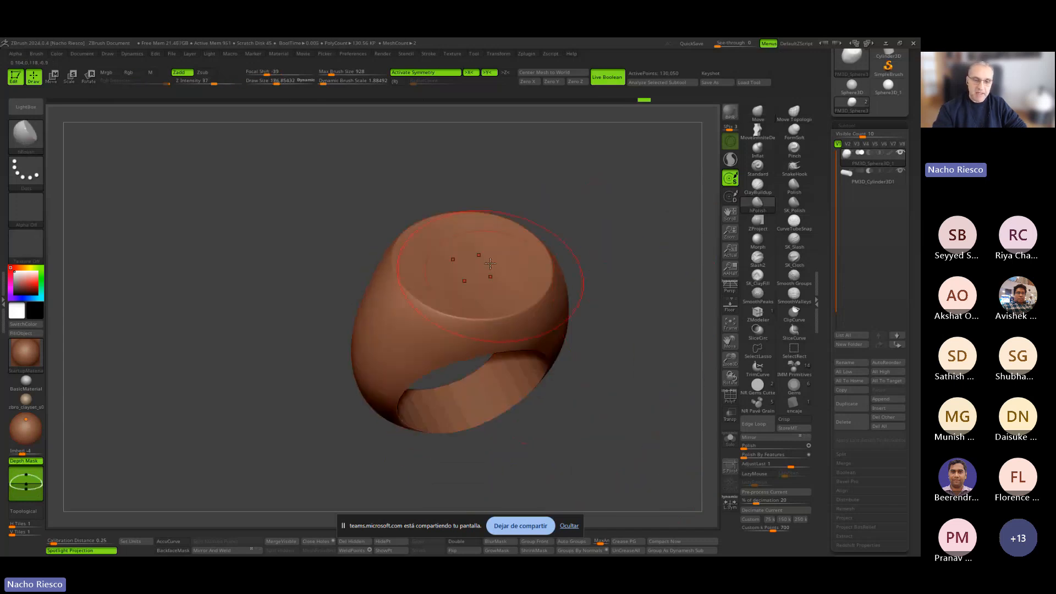
pyautogui.moveTo(491, 263); pyautogui.dragTo(468, 248)
pyautogui.moveTo(588, 291); pyautogui.dragTo(638, 294)
pyautogui.press('s')
pyautogui.click(430, 331)
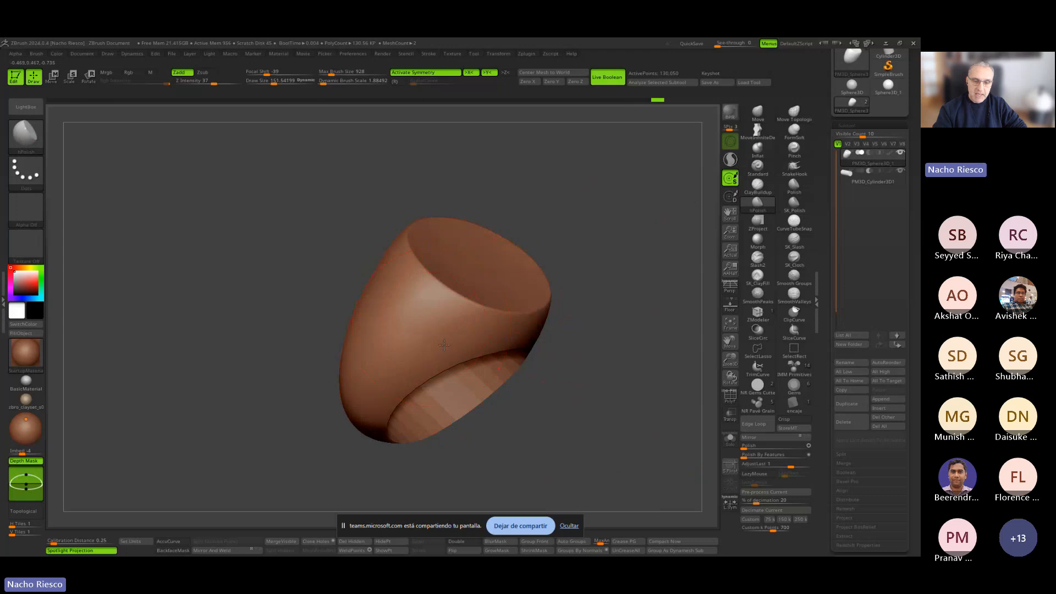
pyautogui.moveTo(508, 322); pyautogui.dragTo(422, 363)
pyautogui.moveTo(489, 329); pyautogui.dragTo(427, 362)
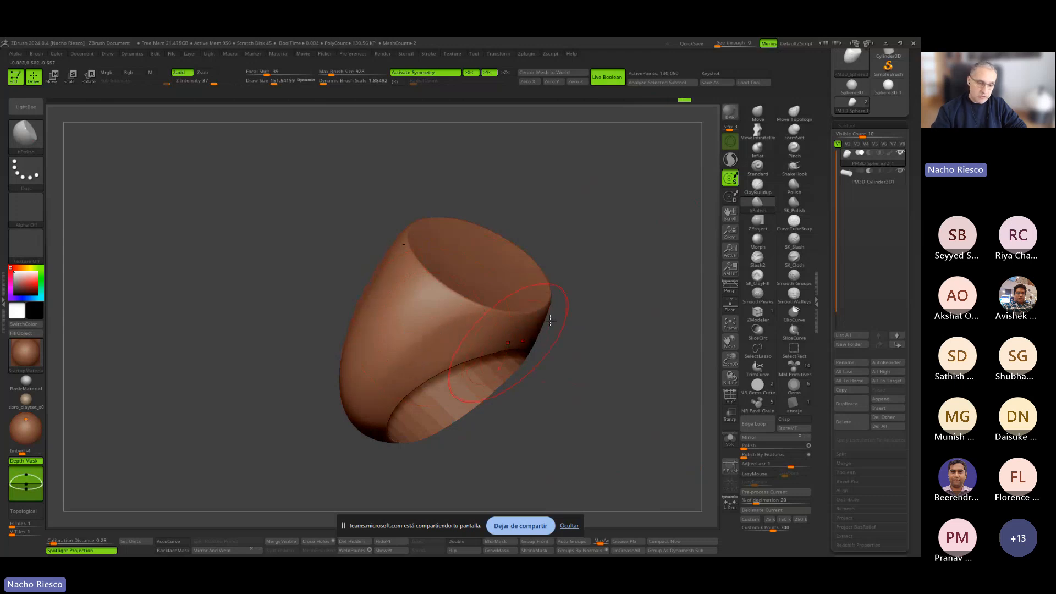
pyautogui.moveTo(583, 319); pyautogui.dragTo(575, 272)
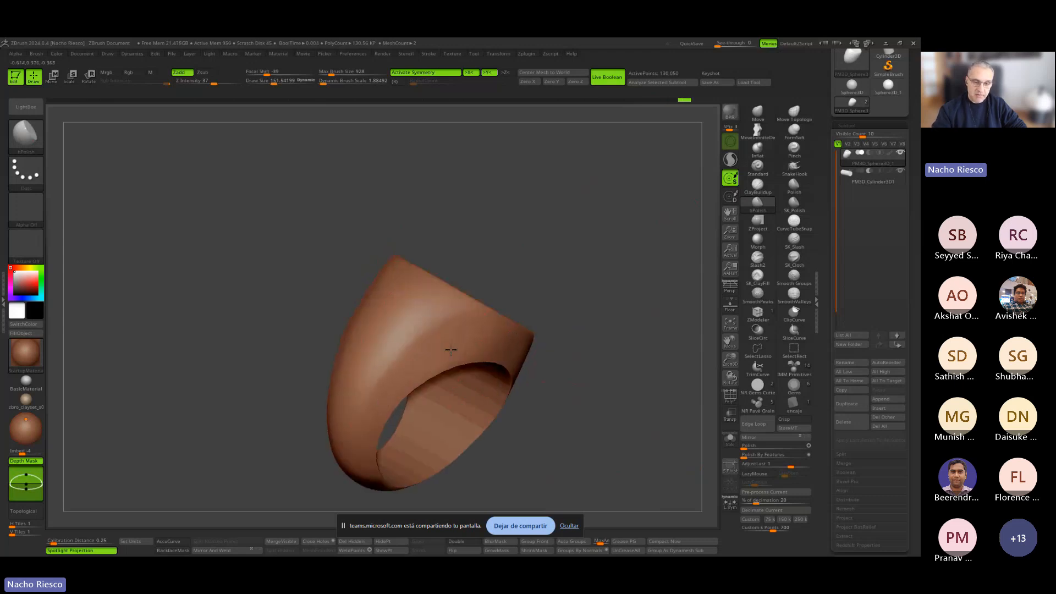
pyautogui.moveTo(401, 408); pyautogui.dragTo(390, 343)
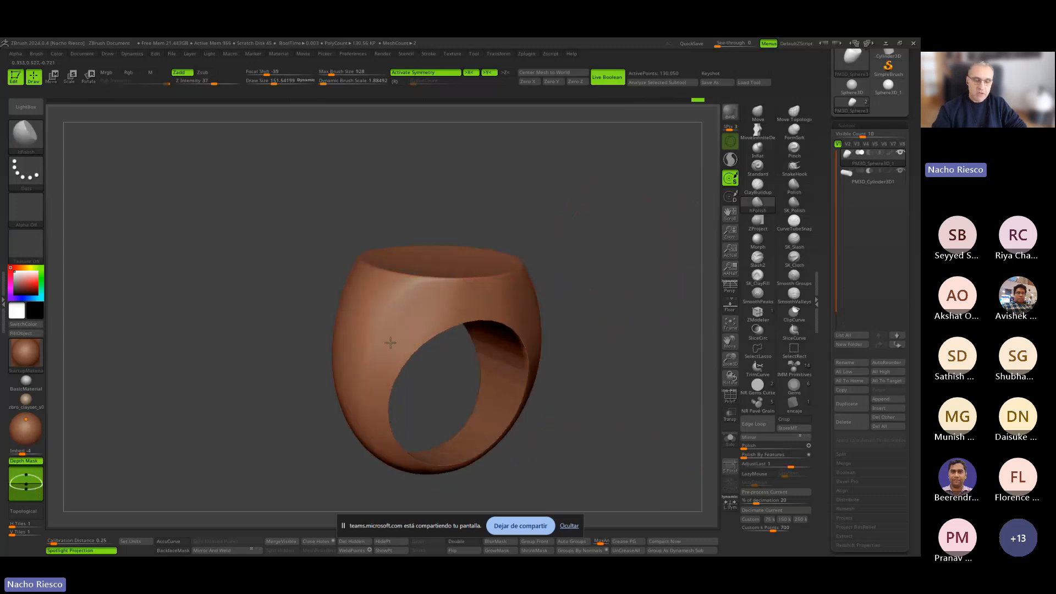
pyautogui.keyDown('shift'); pyautogui.moveTo(556, 335); pyautogui.dragTo(602, 320); pyautogui.keyUp('shift')
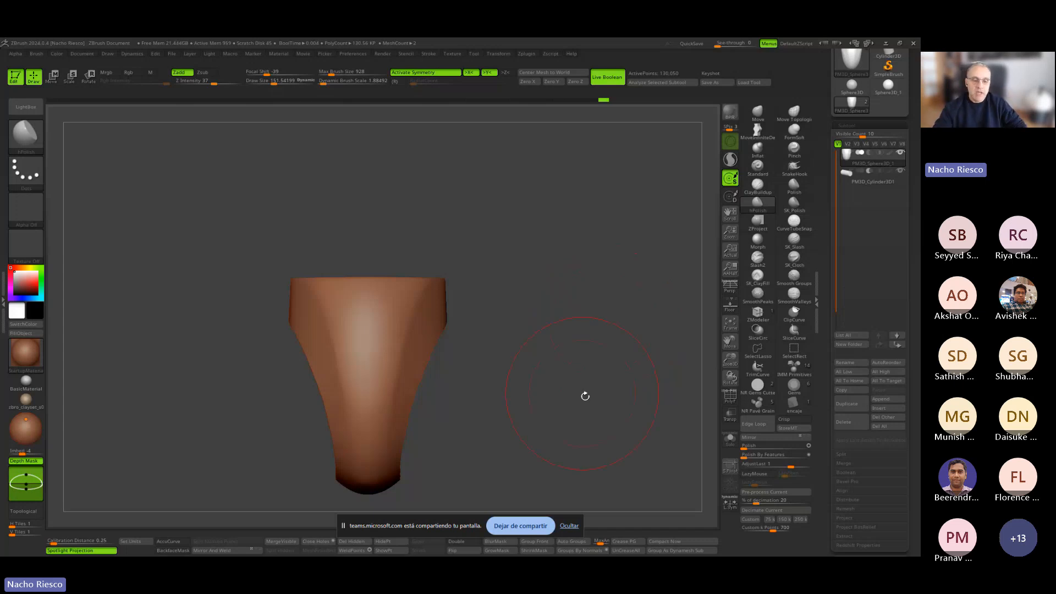
pyautogui.moveTo(586, 396); pyautogui.dragTo(499, 312)
pyautogui.keyDown('ctrl'); pyautogui.moveTo(500, 313); pyautogui.dragTo(475, 346, button='right'); pyautogui.keyUp('ctrl')
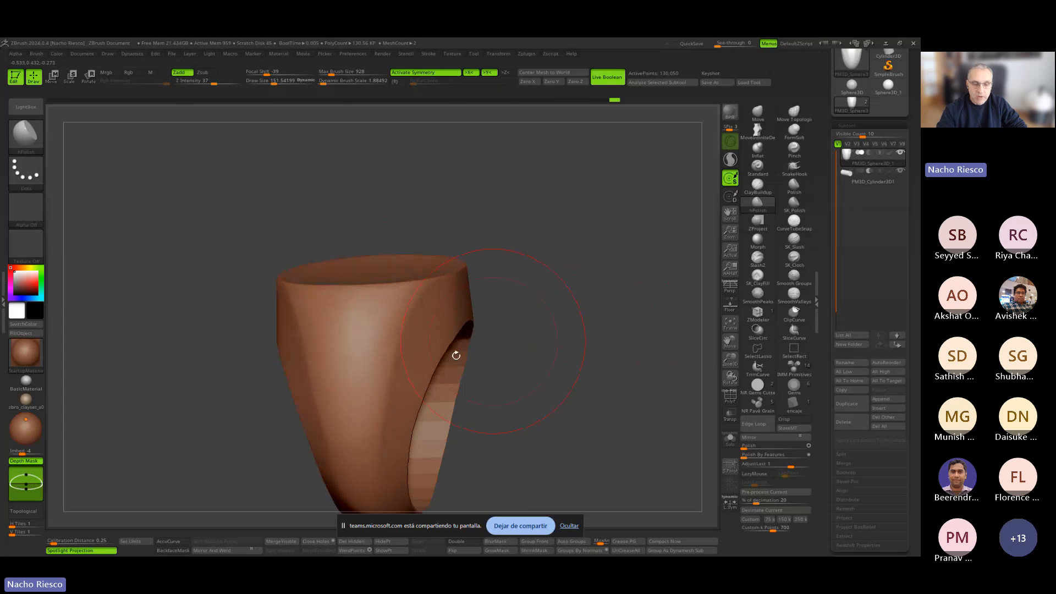
pyautogui.keyDown('alt'); pyautogui.moveTo(401, 461); pyautogui.dragTo(462, 390, button='right'); pyautogui.keyUp('alt')
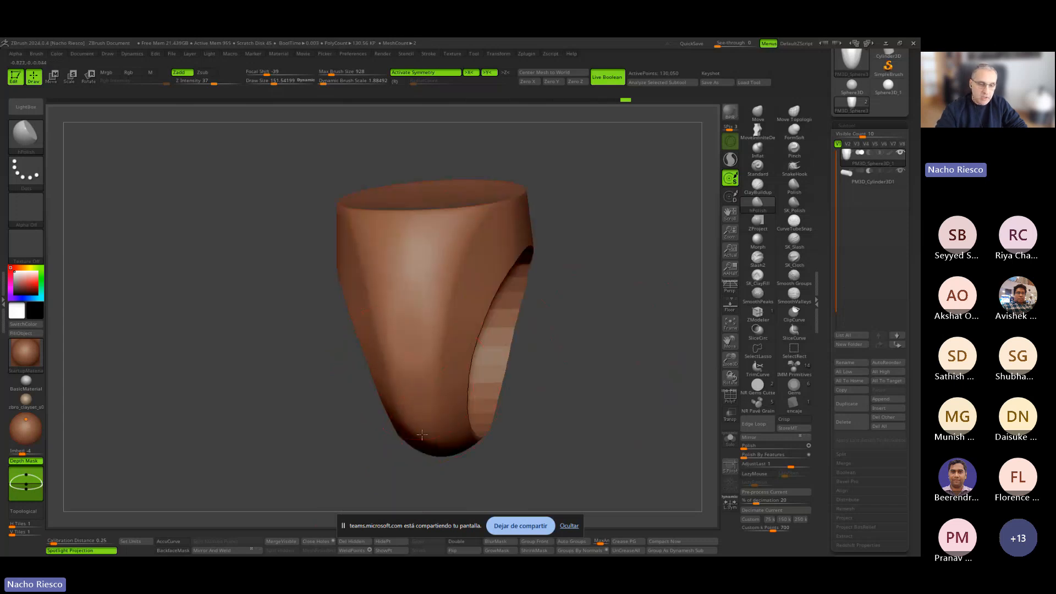
# Polish the outer band and shoulders with the hPolish brush, forming a clean plane that runs from the flat top to the base.
pyautogui.moveTo(407, 297); pyautogui.dragTo(447, 349, button='right')
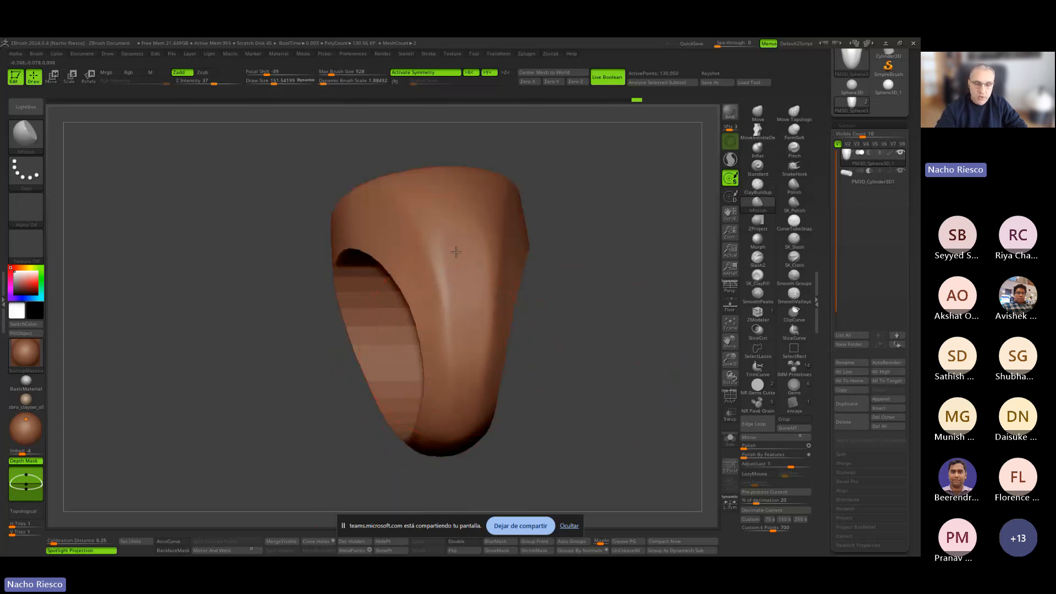
pyautogui.moveTo(455, 250); pyautogui.dragTo(469, 352)
pyautogui.moveTo(538, 384); pyautogui.dragTo(488, 374)
pyautogui.moveTo(450, 225); pyautogui.dragTo(473, 307)
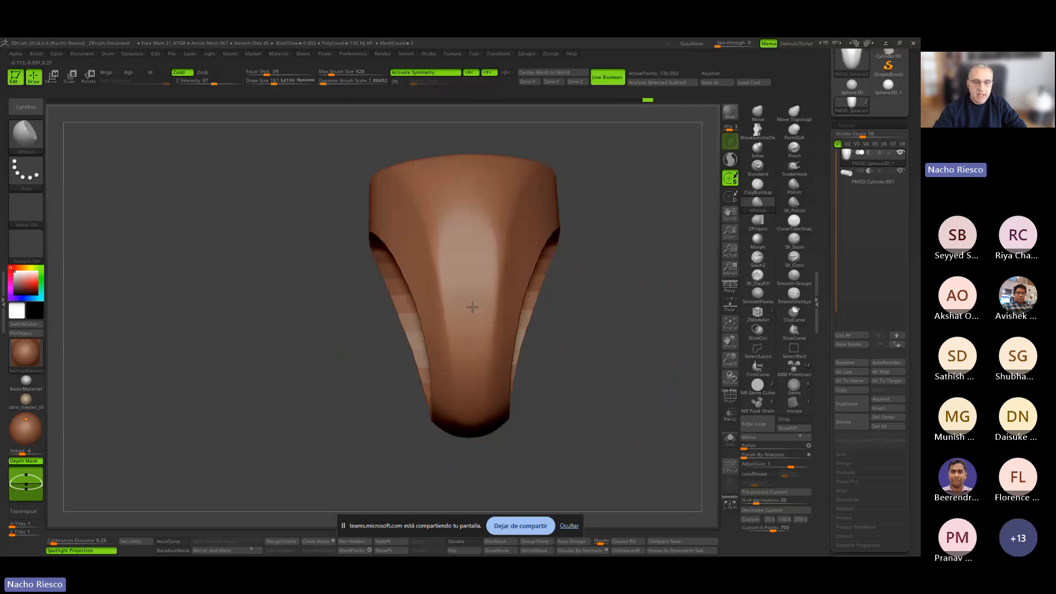
pyautogui.moveTo(599, 301); pyautogui.dragTo(592, 400)
pyautogui.moveTo(457, 280)
pyautogui.mouseDown()
pyautogui.moveTo(455, 300)
pyautogui.moveTo(443, 271)
pyautogui.moveTo(443, 307)
pyautogui.mouseUp()
pyautogui.moveTo(455, 227); pyautogui.dragTo(466, 224)
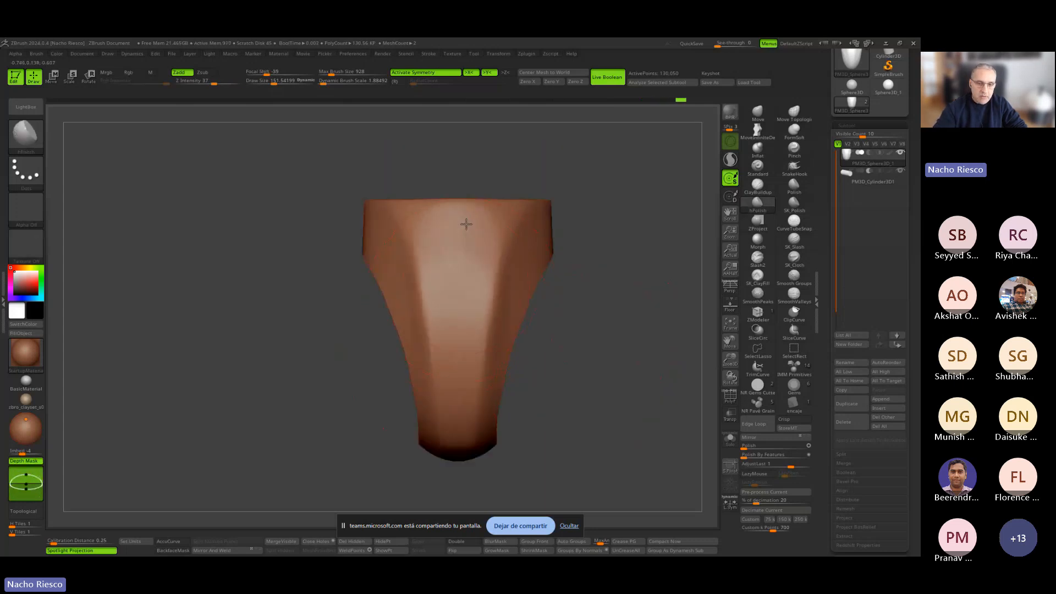
# Flatten the side faces around the finger hole and along the lower band with a smaller hPolish brush, size about 119.
pyautogui.moveTo(605, 236); pyautogui.dragTo(545, 275)
pyautogui.press('s')
pyautogui.moveTo(515, 230)
pyautogui.mouseDown()
pyautogui.moveTo(487, 245)
pyautogui.moveTo(486, 275)
pyautogui.mouseUp()
pyautogui.keyDown('alt'); pyautogui.moveTo(652, 294); pyautogui.dragTo(552, 364); pyautogui.keyUp('alt')
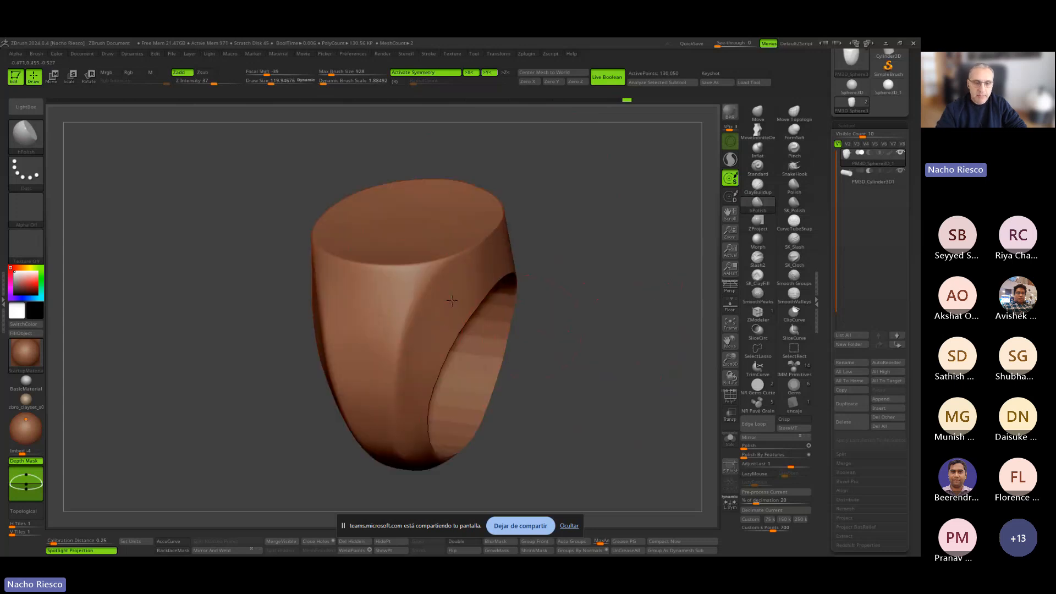
pyautogui.moveTo(413, 344); pyautogui.dragTo(410, 380)
pyautogui.moveTo(567, 358)
pyautogui.mouseDown()
pyautogui.moveTo(604, 365)
pyautogui.moveTo(584, 385)
pyautogui.mouseUp()
pyautogui.keyDown('alt'); pyautogui.moveTo(606, 396); pyautogui.dragTo(583, 363); pyautogui.keyUp('alt')
pyautogui.keyDown('shift'); pyautogui.moveTo(641, 380); pyautogui.dragTo(588, 385); pyautogui.keyUp('shift')
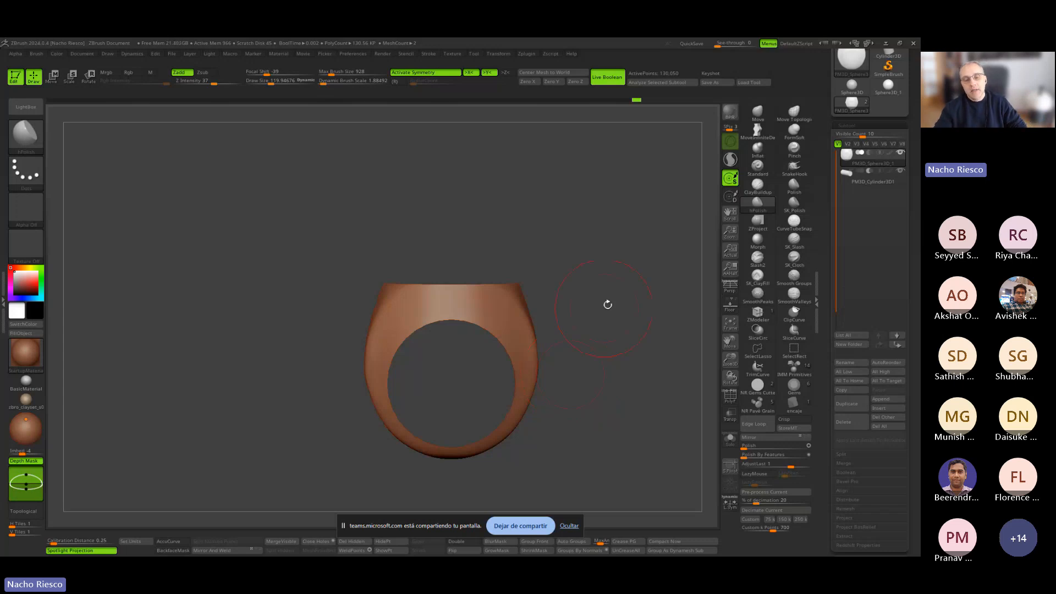
# Refine the shoulder planes next to the flat top with the hPolish brush reduced to a size of about 75.
pyautogui.moveTo(650, 327); pyautogui.dragTo(643, 372)
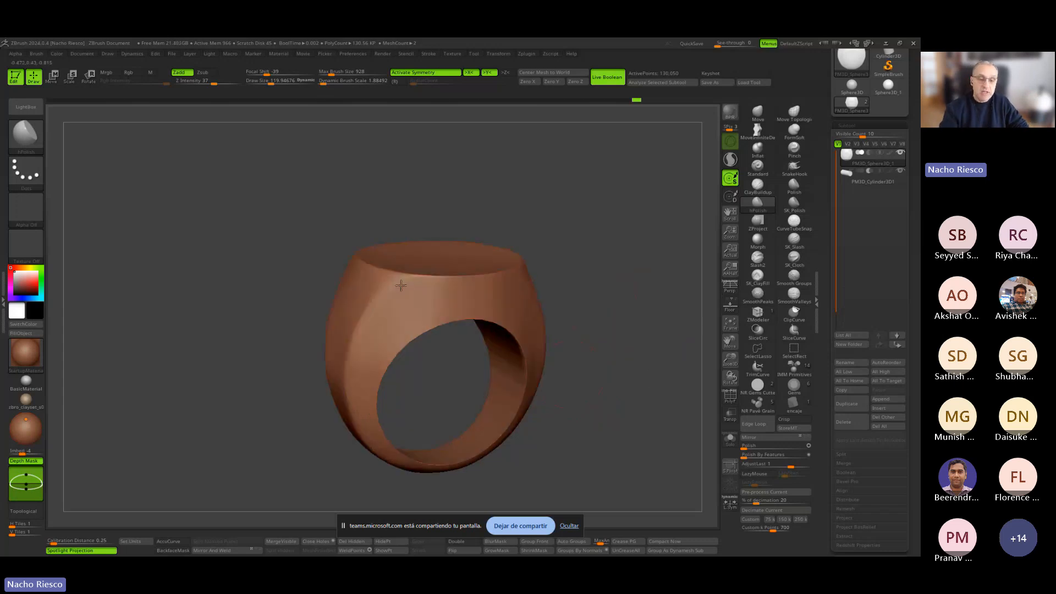
pyautogui.moveTo(539, 258); pyautogui.dragTo(542, 281)
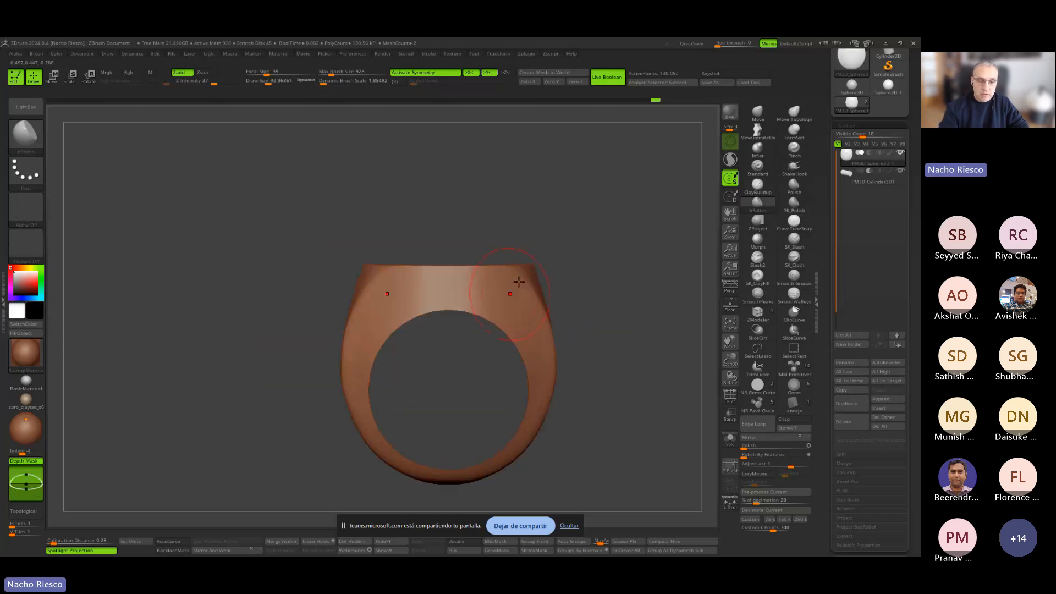
pyautogui.moveTo(519, 282); pyautogui.dragTo(378, 291, button='right')
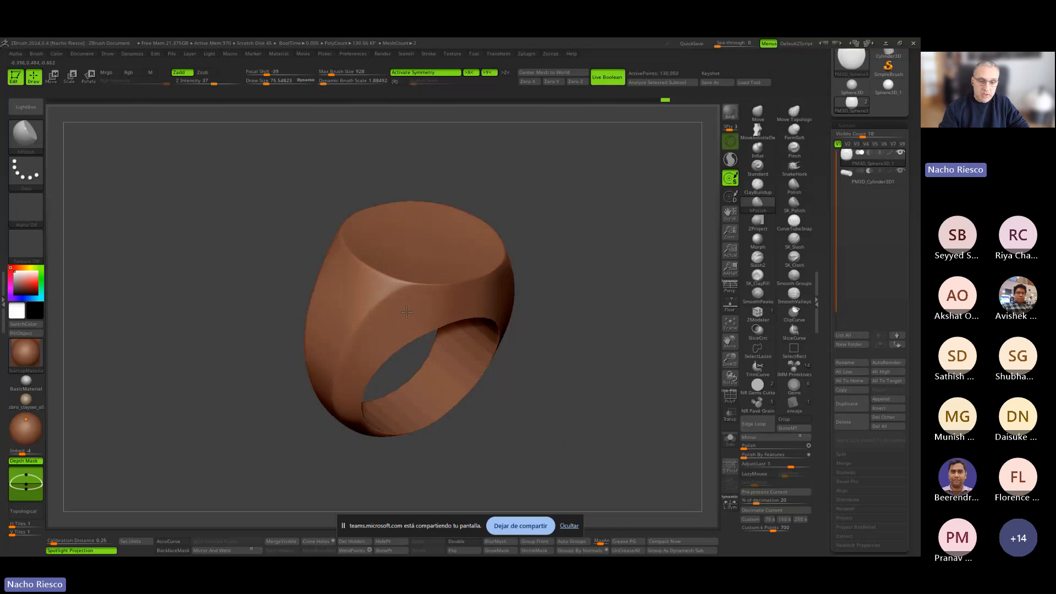
pyautogui.moveTo(548, 241); pyautogui.dragTo(378, 363, button='right')
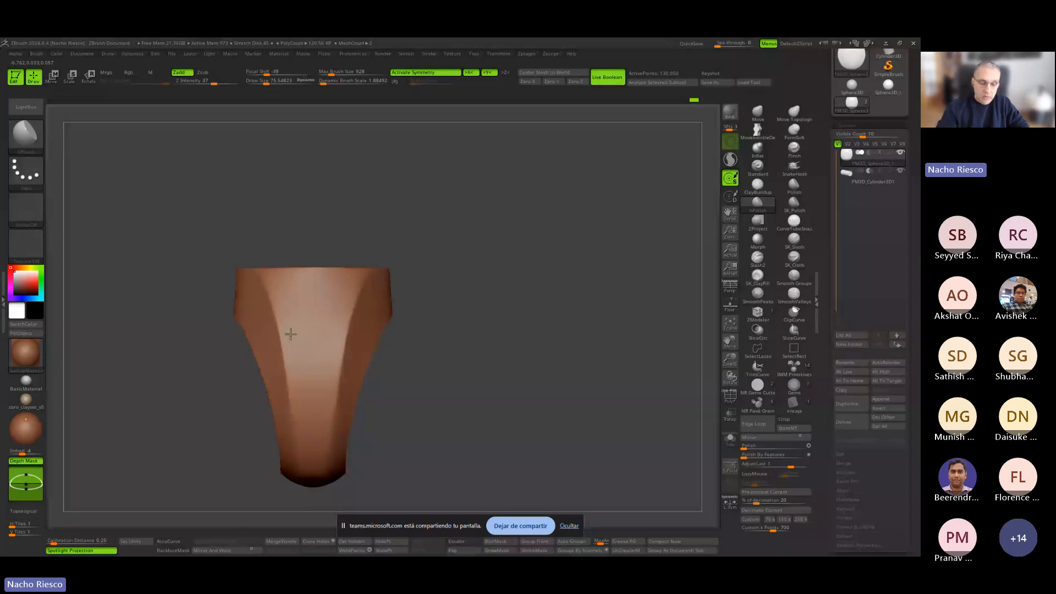
pyautogui.moveTo(291, 334); pyautogui.dragTo(597, 335, button='right')
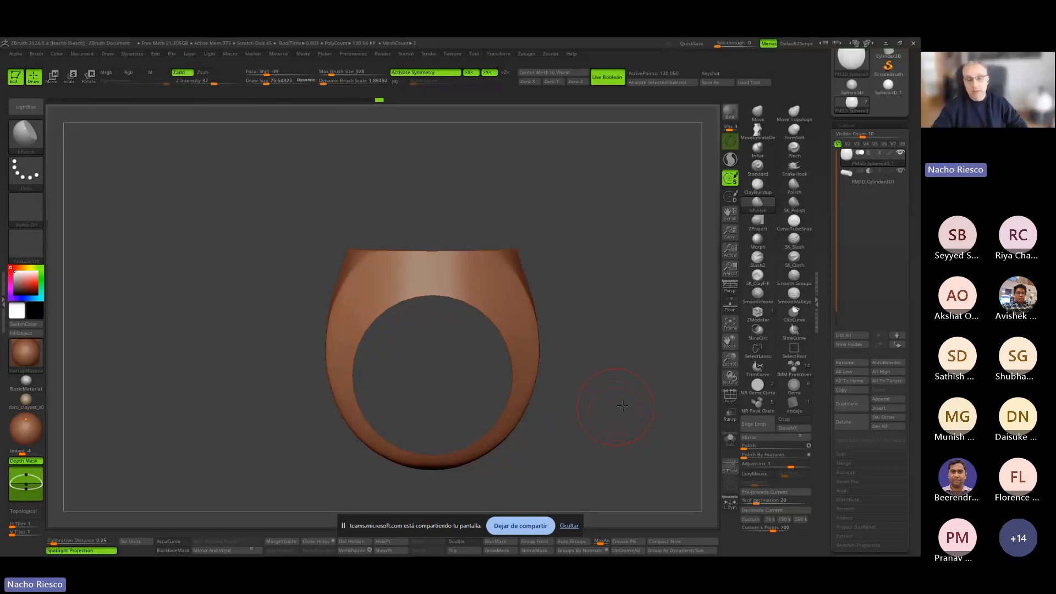
# Polish the flat top and the adjoining band faces again with the hPolish brush enlarged to about 110 to 115.
pyautogui.moveTo(622, 405); pyautogui.dragTo(605, 402)
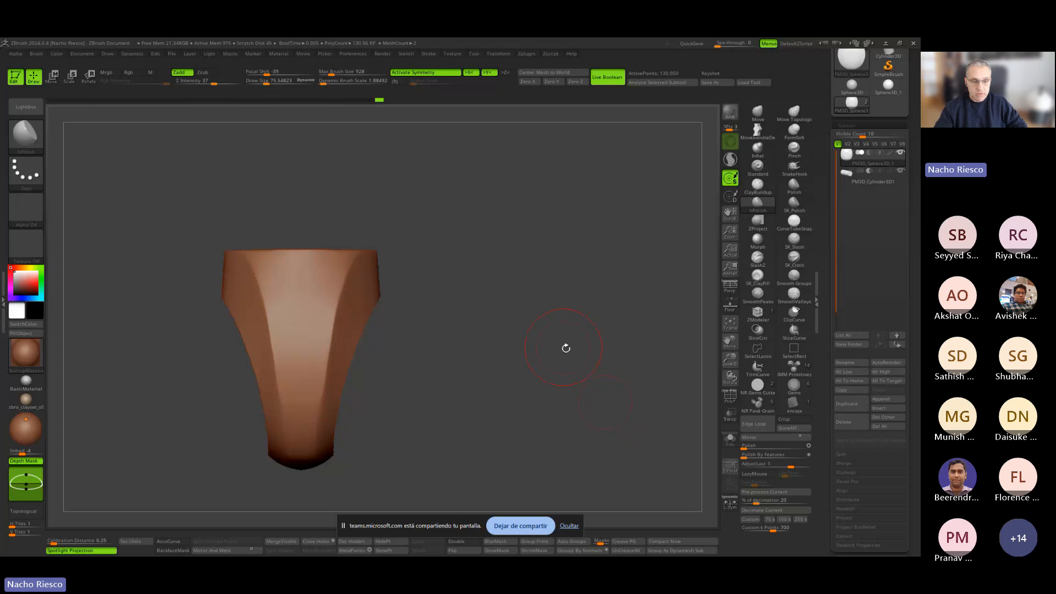
pyautogui.moveTo(566, 348); pyautogui.dragTo(507, 377)
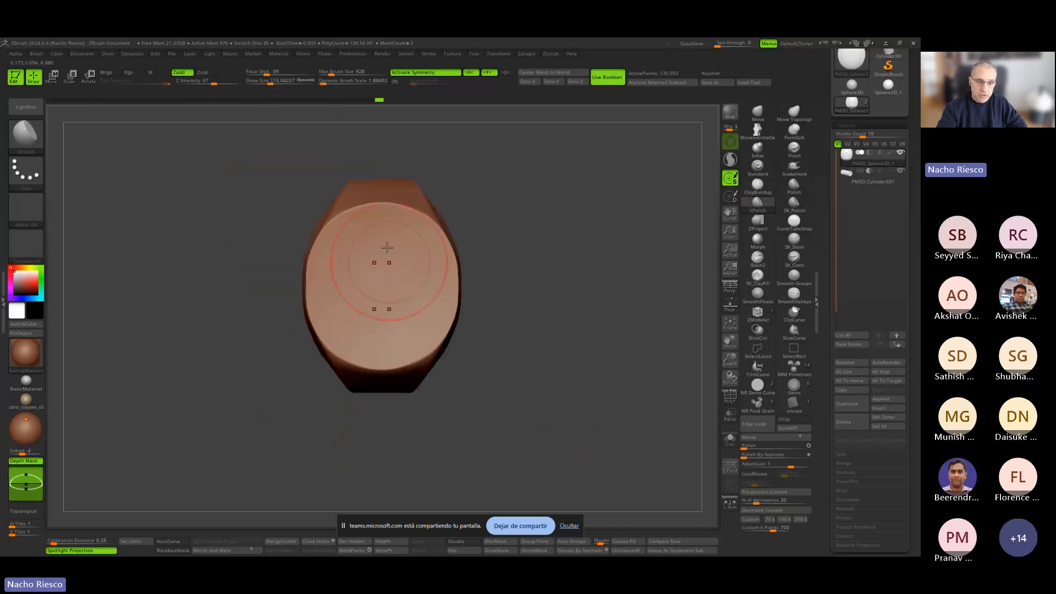
pyautogui.moveTo(465, 216); pyautogui.dragTo(505, 318)
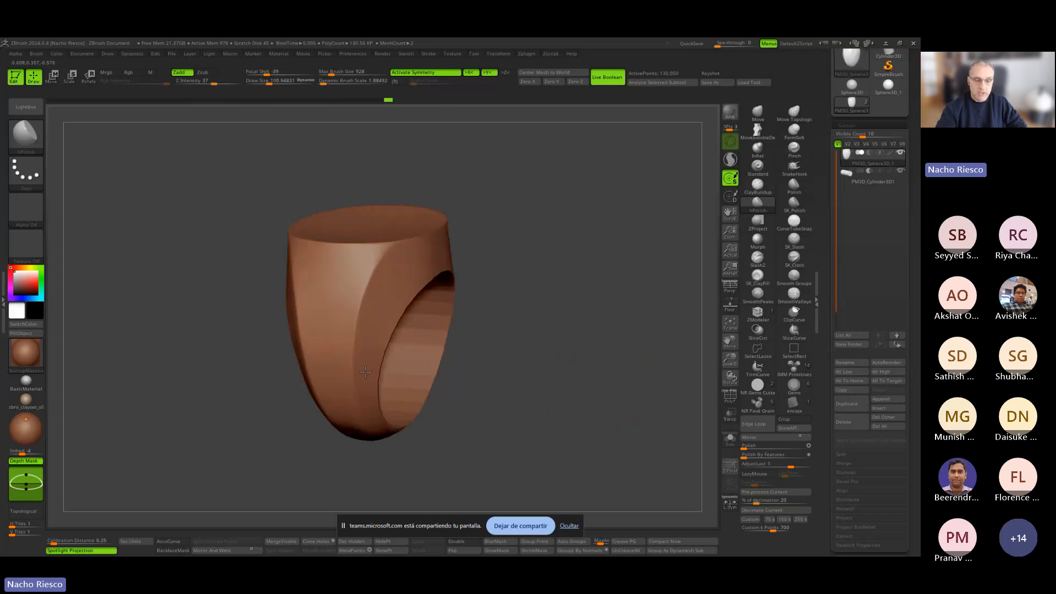
pyautogui.moveTo(528, 396)
pyautogui.mouseDown()
pyautogui.moveTo(572, 382)
pyautogui.moveTo(613, 471)
pyautogui.moveTo(589, 519)
pyautogui.mouseUp()
# Try to stretch the flat facet sideways into a wide pointed oval with the Move brush in the top view.
pyautogui.click(758, 113)
pyautogui.press('s')
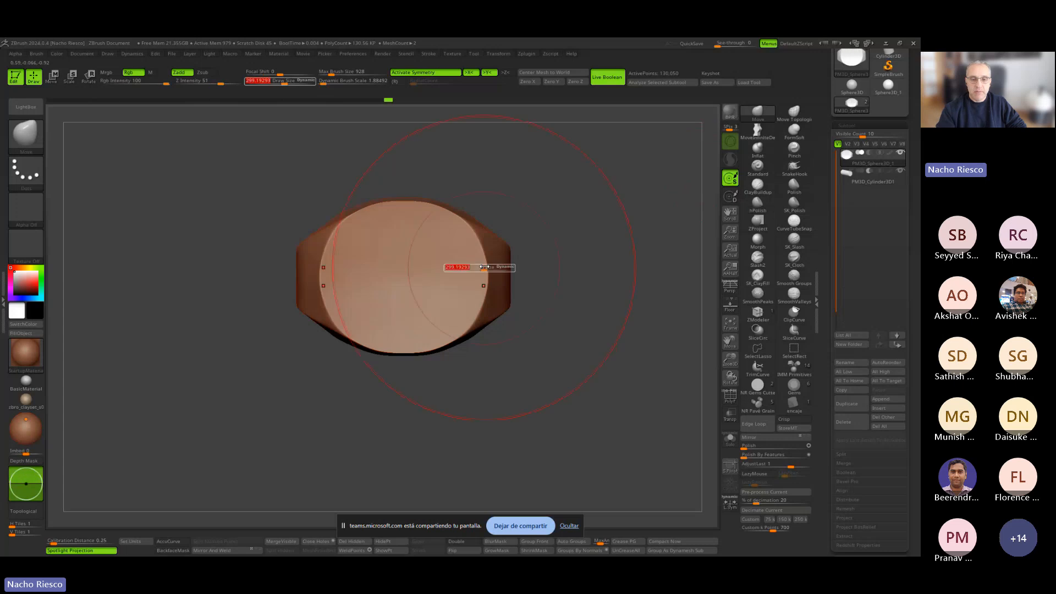
pyautogui.moveTo(484, 269); pyautogui.dragTo(505, 272)
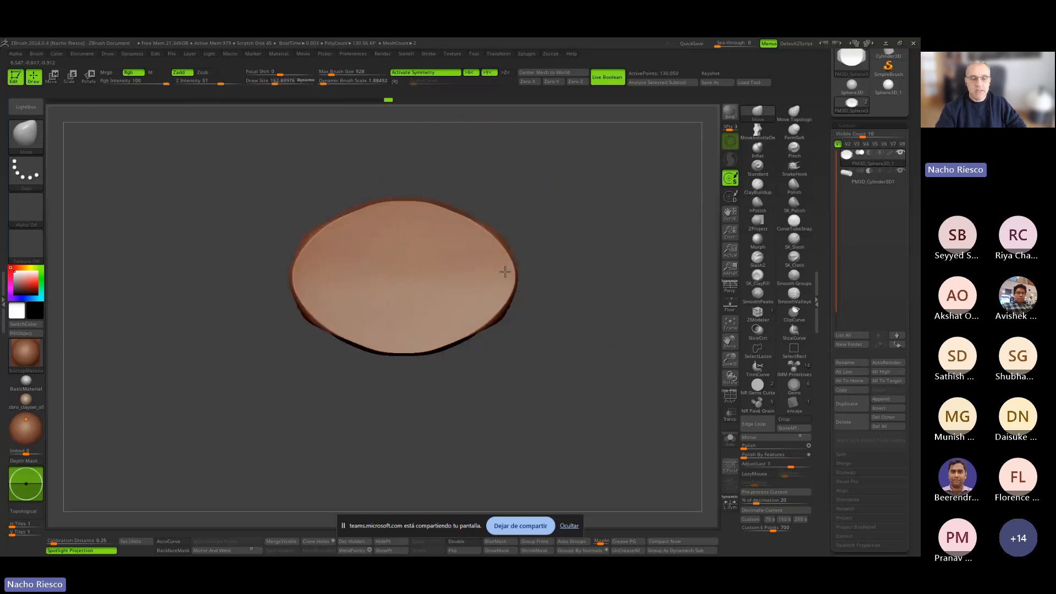
pyautogui.keyDown('shift'); pyautogui.moveTo(617, 462); pyautogui.dragTo(625, 381); pyautogui.keyUp('shift')
# Switch to the PowerPoint slide show to examine the blue wax ring reference, and return to ZBrush.
pyautogui.hotkey('alt', 'Tab')
pyautogui.hotkey('alt', 'Tab')
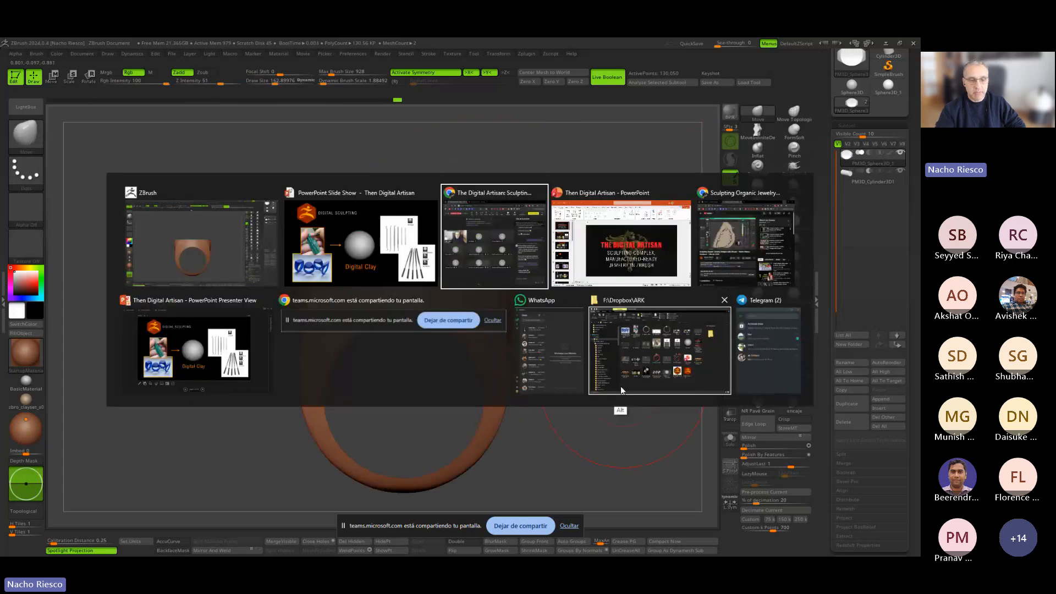
pyautogui.click(371, 252)
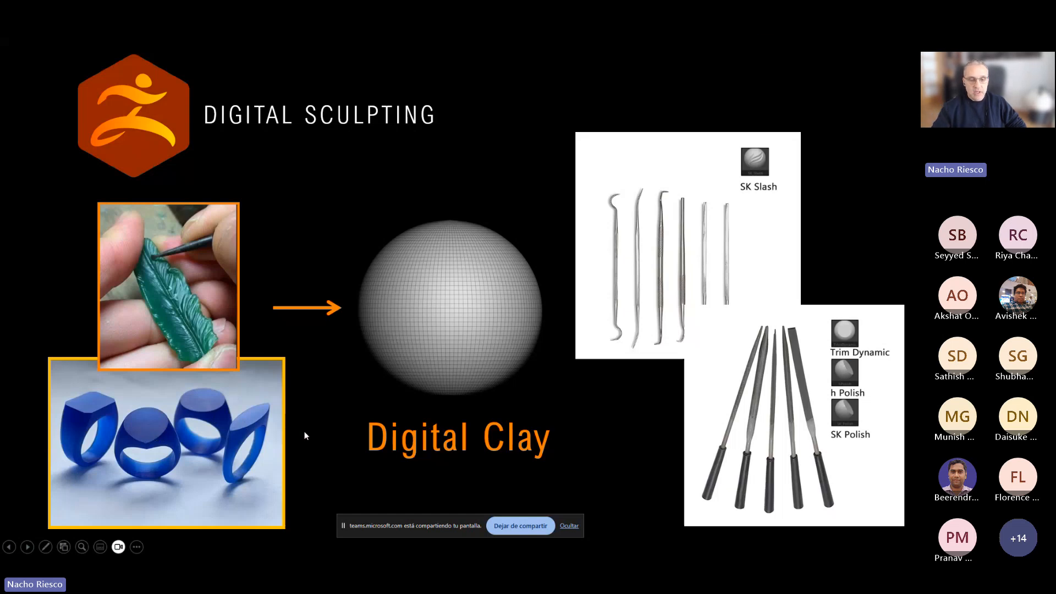
pyautogui.hotkey('alt', 'Tab')
# Undo the oval stretch, turn off Y symmetry, and pull the flat facet into a pear-shaped outline with the Move brush.
pyautogui.hotkey('ctrl', 'z')
pyautogui.click(488, 73)
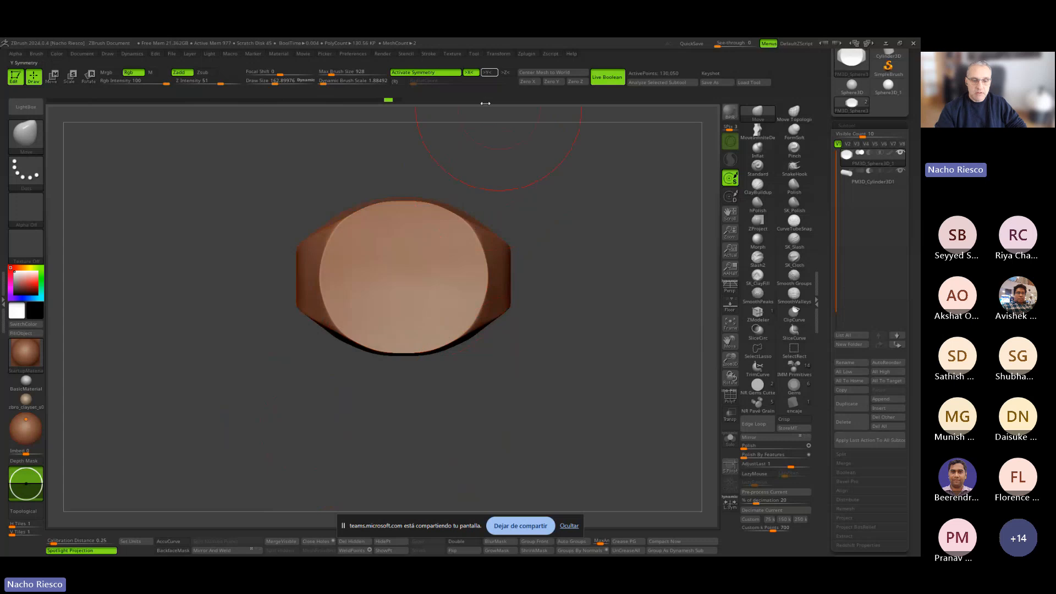
pyautogui.moveTo(430, 350); pyautogui.dragTo(431, 356)
pyautogui.moveTo(451, 235); pyautogui.dragTo(451, 227)
pyautogui.moveTo(379, 237); pyautogui.dragTo(377, 231)
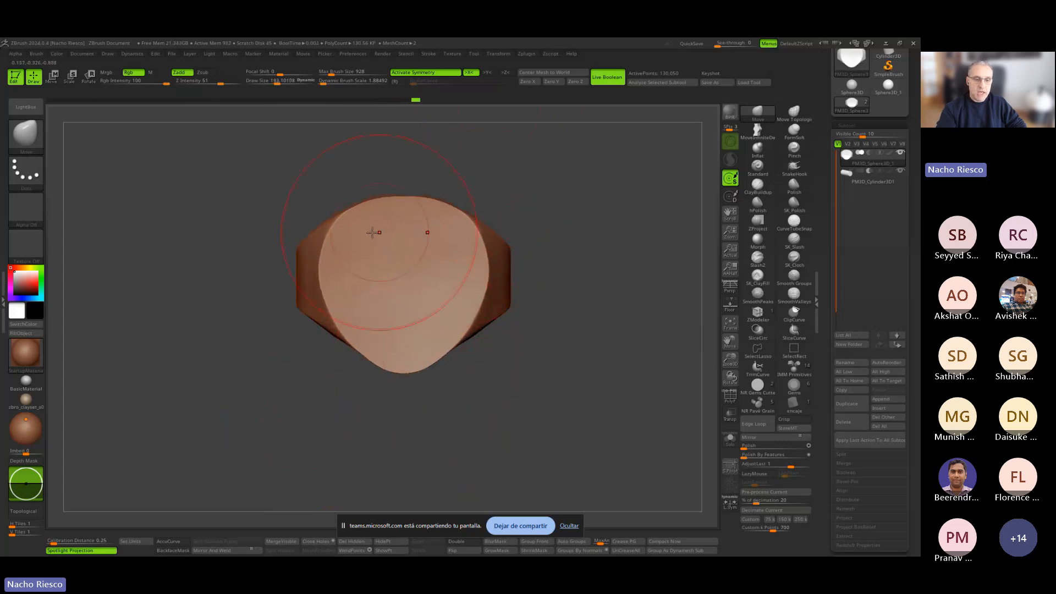
pyautogui.moveTo(459, 297)
pyautogui.keyDown('shift'); pyautogui.mouseDown(button='right')
pyautogui.moveTo(464, 242)
pyautogui.moveTo(483, 236)
pyautogui.moveTo(511, 271)
pyautogui.moveTo(506, 307)
pyautogui.mouseUp(button='right'); pyautogui.keyUp('shift')
pyautogui.press('s')
pyautogui.moveTo(507, 306); pyautogui.dragTo(493, 298)
pyautogui.moveTo(563, 321); pyautogui.dragTo(624, 380, button='right')
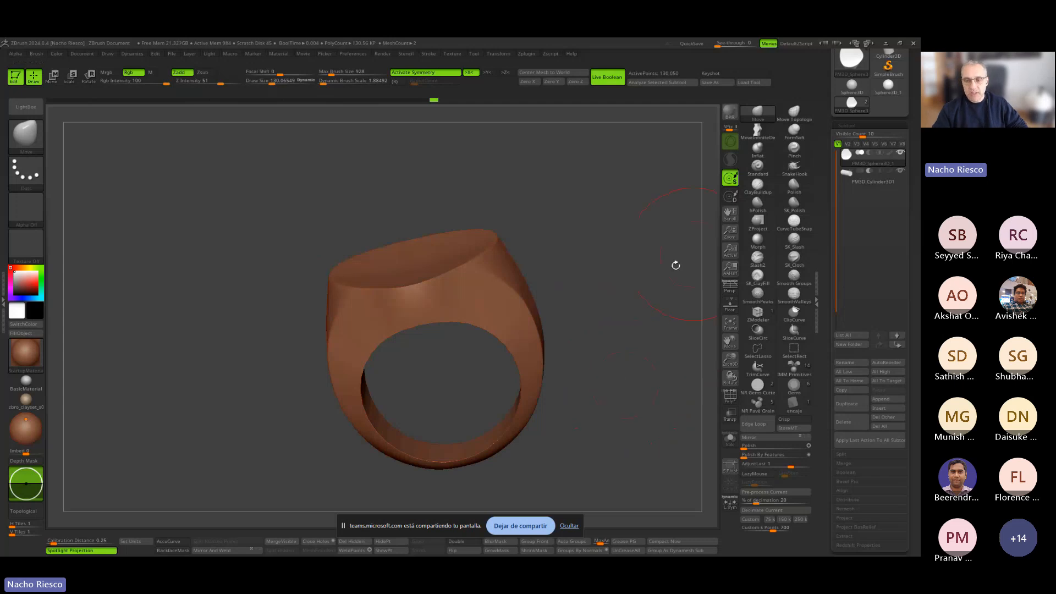
# Polish the side faces beneath the pear-shaped facet with the hPolish brush.
pyautogui.click(757, 204)
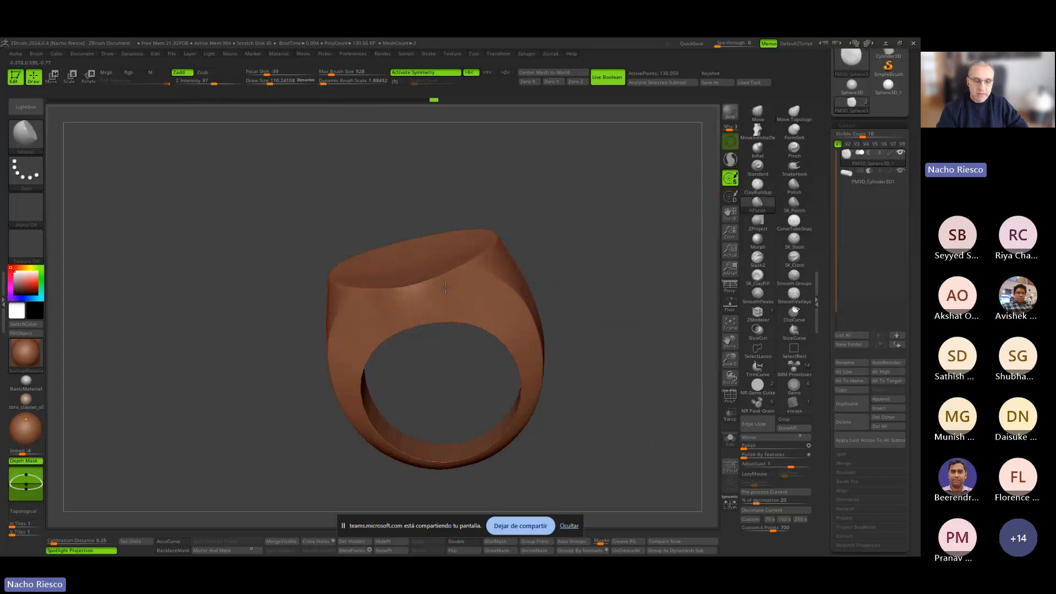
pyautogui.moveTo(441, 286); pyautogui.dragTo(557, 282, button='right')
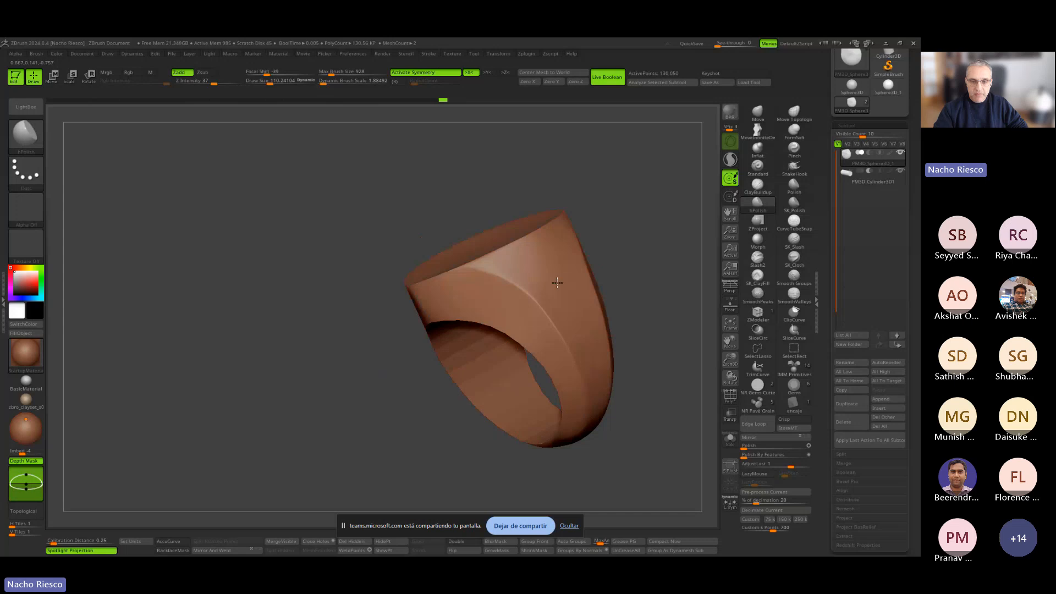
pyautogui.moveTo(552, 245); pyautogui.dragTo(555, 267)
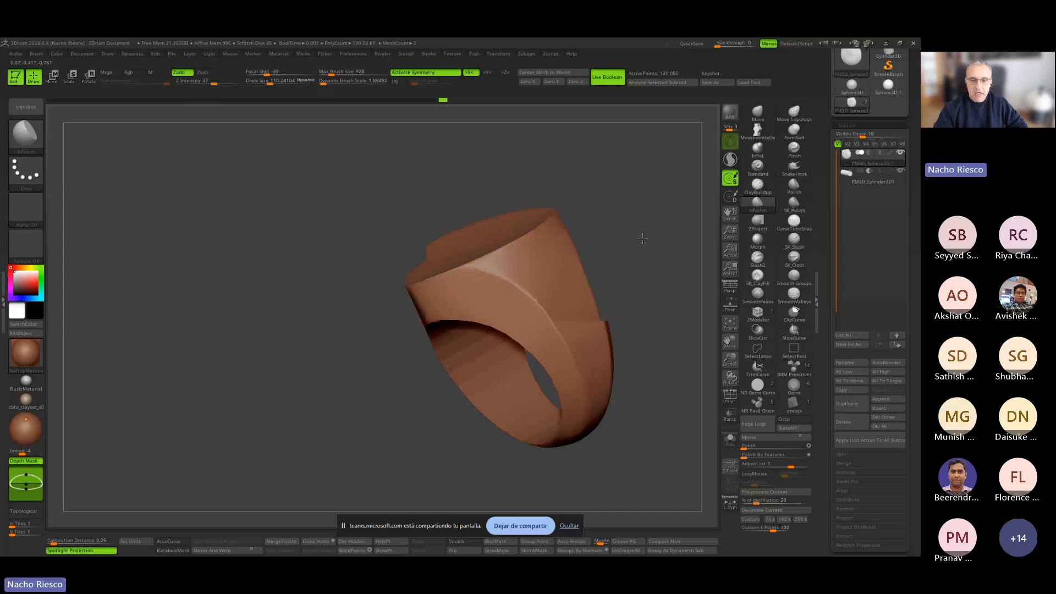
pyautogui.moveTo(619, 352)
pyautogui.keyDown('shift'); pyautogui.mouseDown(button='right')
pyautogui.moveTo(646, 388)
pyautogui.moveTo(630, 438)
pyautogui.moveTo(537, 404)
pyautogui.mouseUp(button='right'); pyautogui.keyUp('shift')
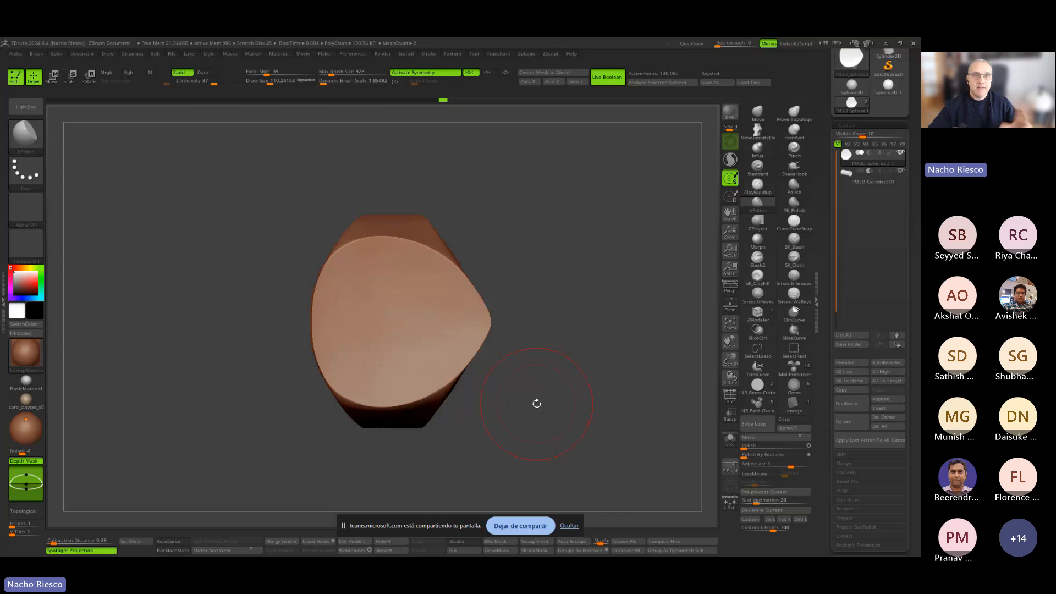
# Smooth the outer band plane and the side face below the facet's point with the hPolish brush.
pyautogui.moveTo(537, 404)
pyautogui.mouseDown()
pyautogui.moveTo(667, 399)
pyautogui.moveTo(660, 428)
pyautogui.moveTo(665, 406)
pyautogui.moveTo(634, 417)
pyautogui.moveTo(486, 360)
pyautogui.mouseUp()
pyautogui.moveTo(529, 392); pyautogui.dragTo(348, 295)
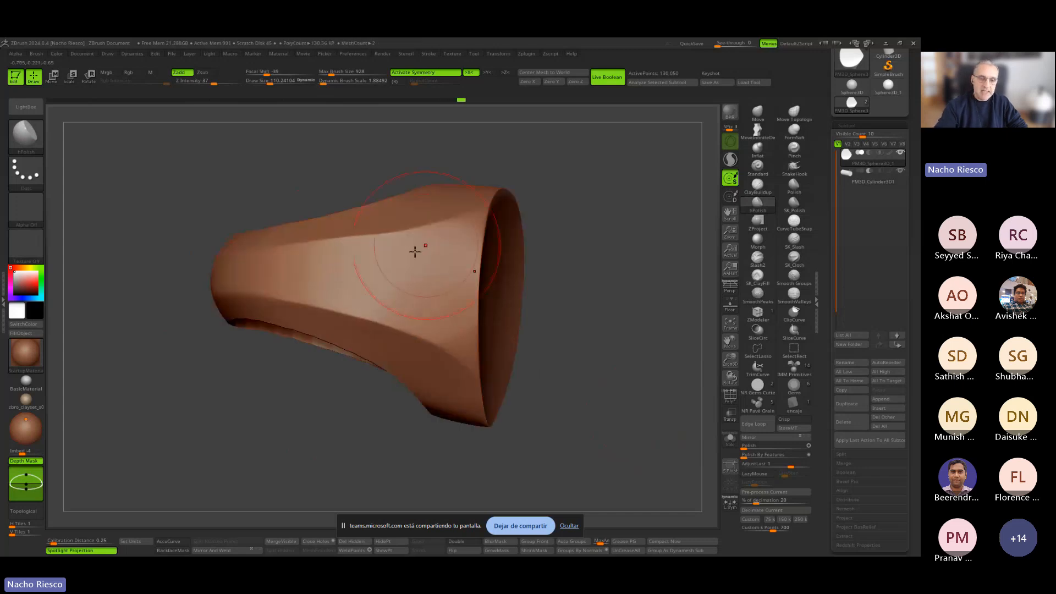
pyautogui.moveTo(415, 252); pyautogui.dragTo(302, 262)
pyautogui.moveTo(557, 176); pyautogui.dragTo(550, 250)
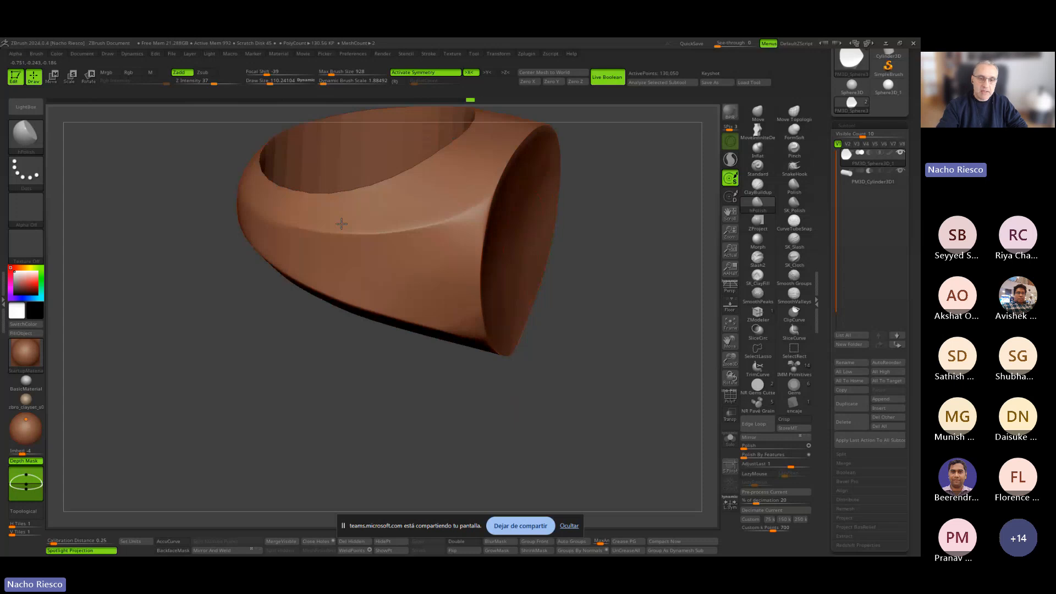
pyautogui.moveTo(616, 177); pyautogui.dragTo(426, 302)
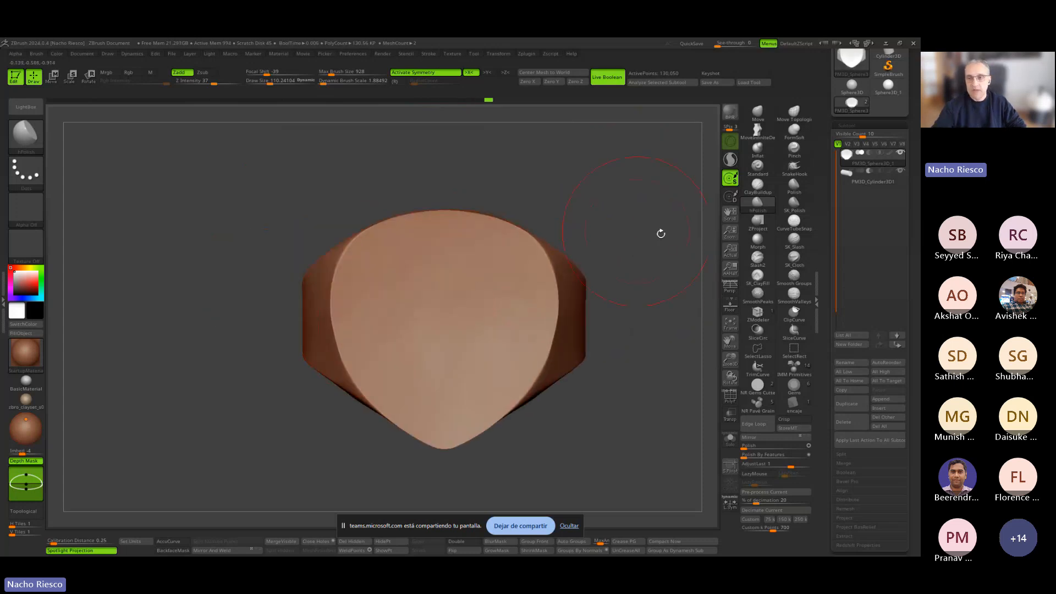
pyautogui.click(757, 131)
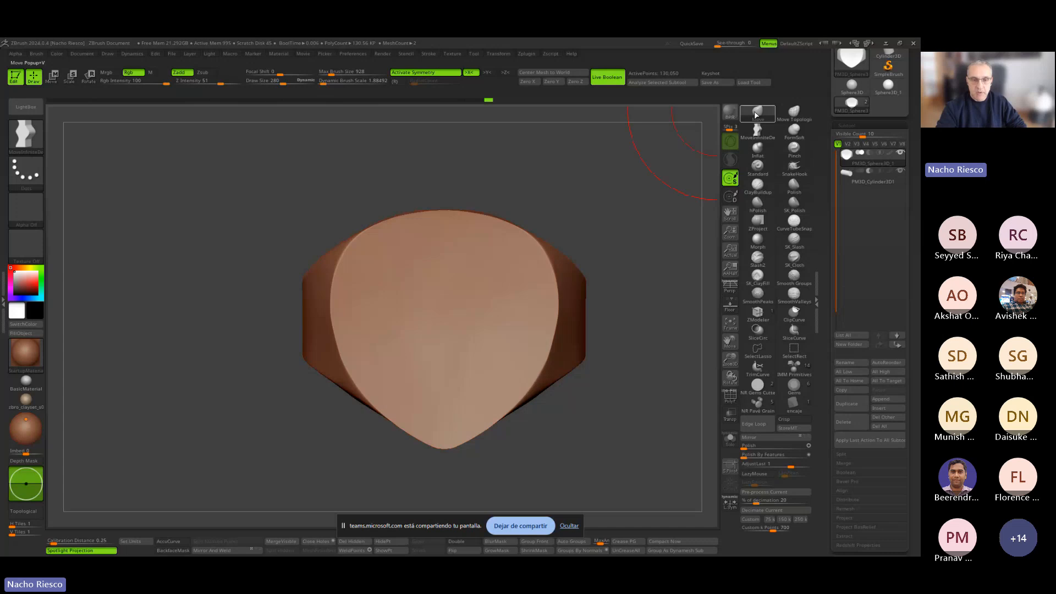
pyautogui.click(757, 113)
pyautogui.moveTo(444, 212)
pyautogui.mouseDown()
pyautogui.moveTo(444, 245)
pyautogui.moveTo(435, 211)
pyautogui.mouseUp()
pyautogui.hotkey('ctrl', 'z')
# Push a central notch into the facet's rounded edge with the Move Infinite Depth brush to start a heart shape.
pyautogui.click(757, 131)
pyautogui.press('s')
pyautogui.moveTo(442, 213)
pyautogui.mouseDown()
pyautogui.moveTo(442, 233)
pyautogui.moveTo(402, 218)
pyautogui.mouseUp()
pyautogui.press('s')
# Widen both sides of the heart outline with the Move Infinite Depth brush at a size of about 116.
pyautogui.press('s')
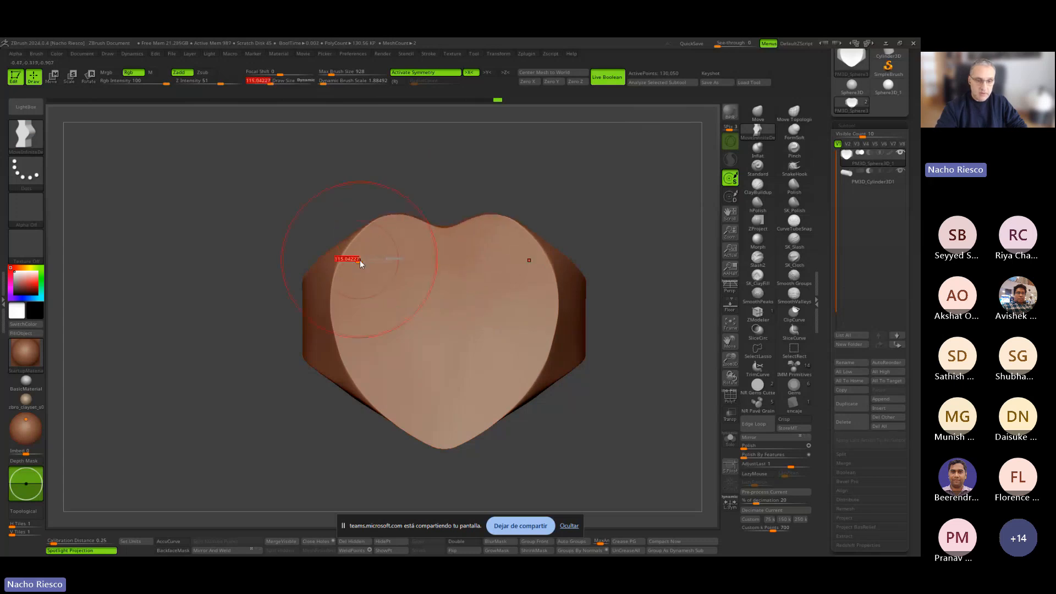
pyautogui.moveTo(359, 259); pyautogui.dragTo(367, 260)
pyautogui.moveTo(345, 330); pyautogui.dragTo(333, 339)
pyautogui.press('s')
pyautogui.moveTo(396, 258); pyautogui.dragTo(388, 259)
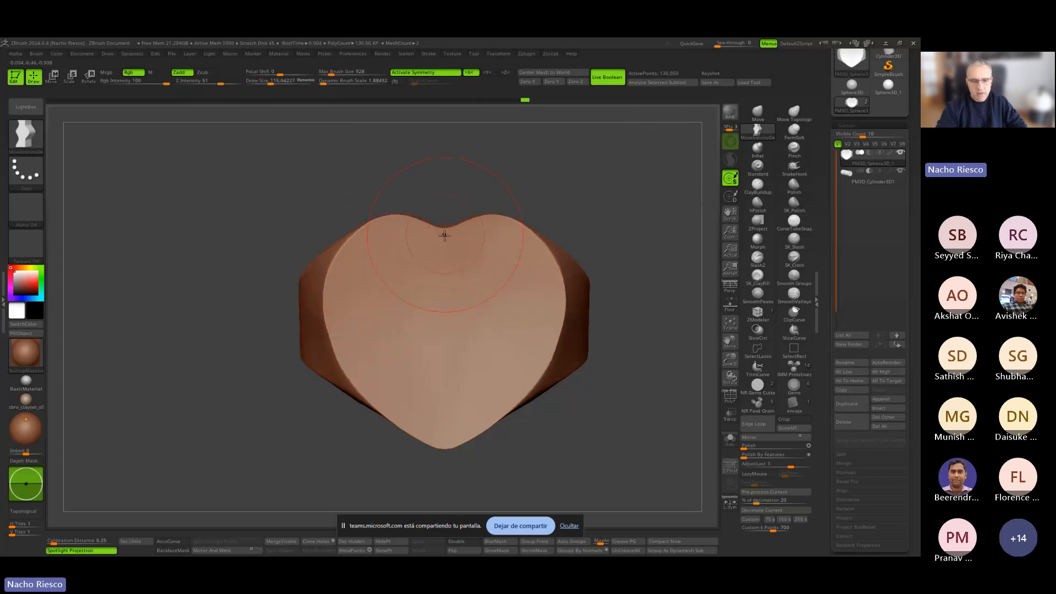
# Deepen the heart's cleft and round its two lobes with the Move Infinite Depth brush, reducing its size to about 75.
pyautogui.moveTo(445, 235); pyautogui.dragTo(421, 230)
pyautogui.press('s')
pyautogui.moveTo(419, 220); pyautogui.dragTo(420, 213)
pyautogui.press('[')
pyautogui.press('[')
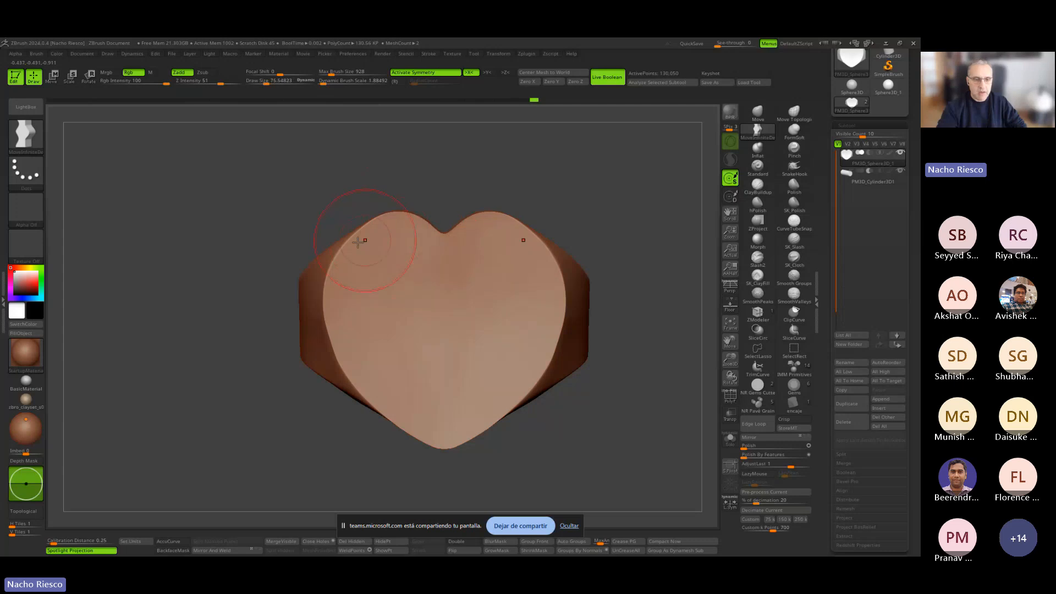
pyautogui.moveTo(361, 240); pyautogui.dragTo(427, 242)
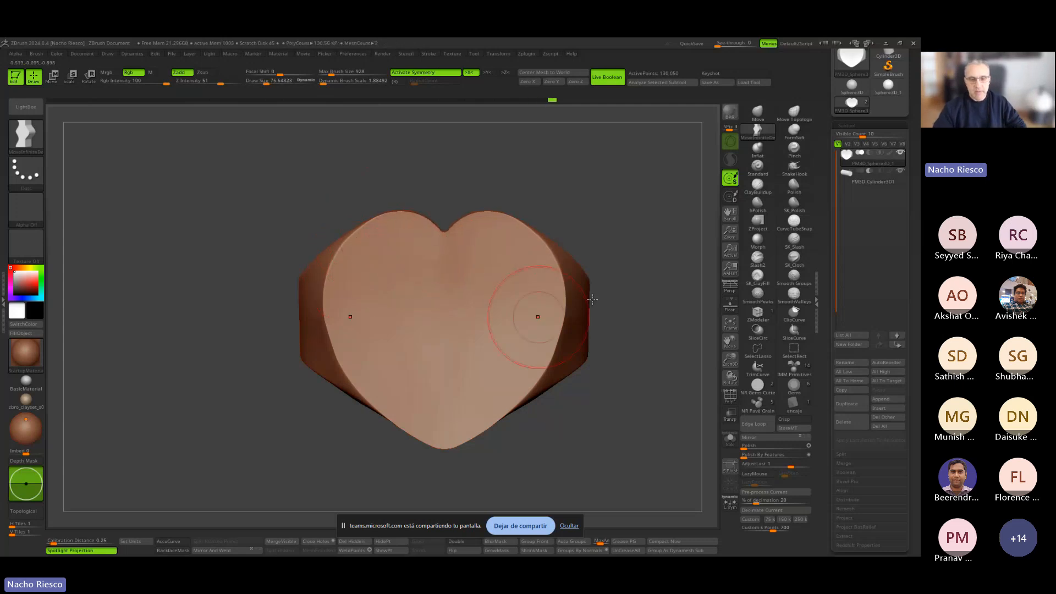
pyautogui.moveTo(592, 298); pyautogui.dragTo(651, 377)
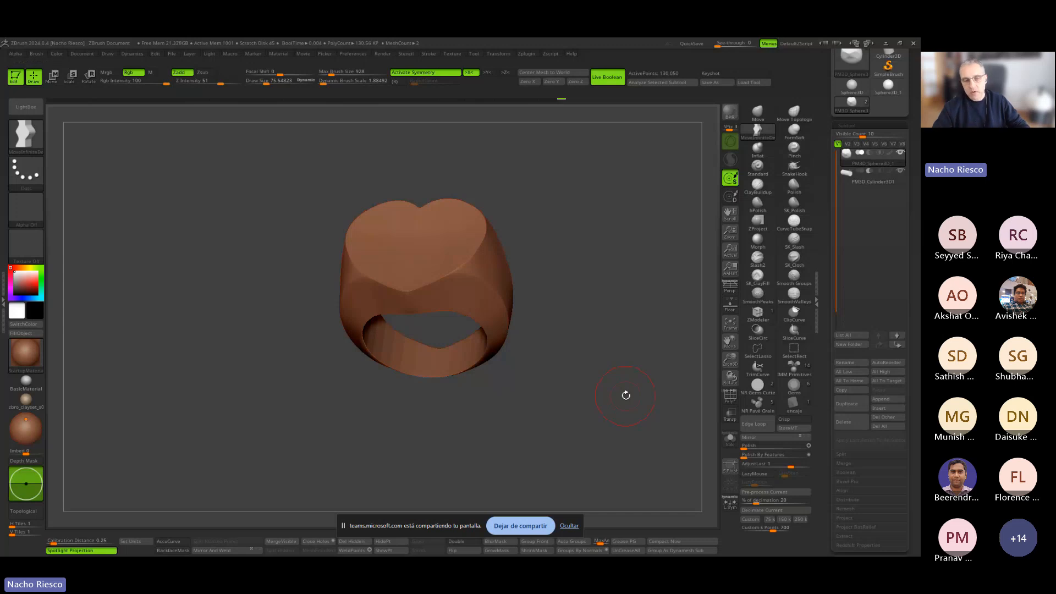
# Adjust the lower band's outline in the front view with a larger Move Infinite Depth brush.
pyautogui.moveTo(601, 377)
pyautogui.mouseDown()
pyautogui.moveTo(629, 390)
pyautogui.moveTo(615, 411)
pyautogui.moveTo(644, 385)
pyautogui.mouseUp()
pyautogui.press('s')
pyautogui.moveTo(460, 386); pyautogui.dragTo(478, 387)
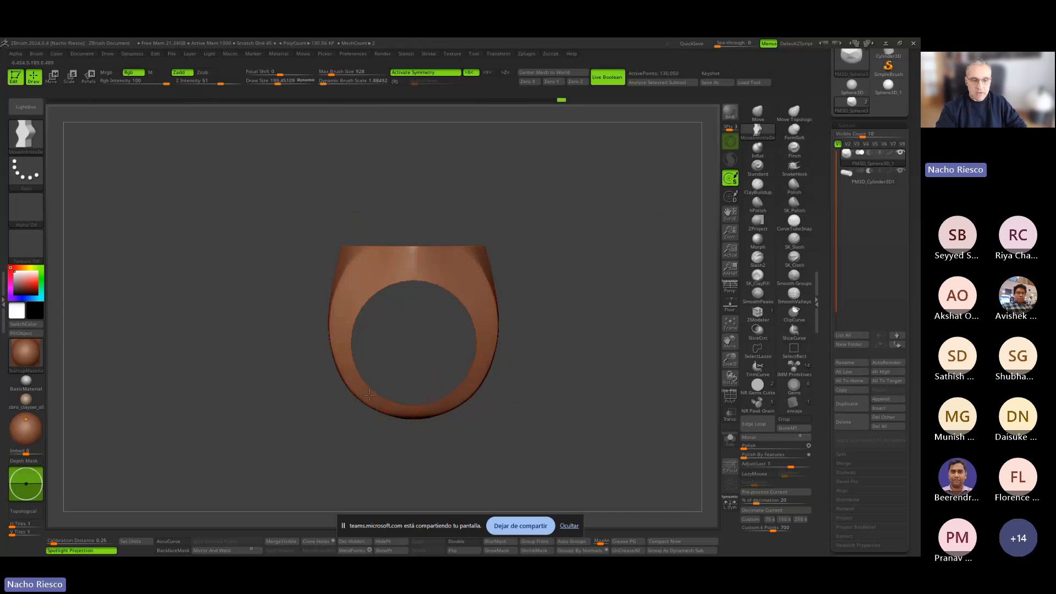
# Switch to the PowerPoint slide show.
pyautogui.hotkey('alt', 'Tab')
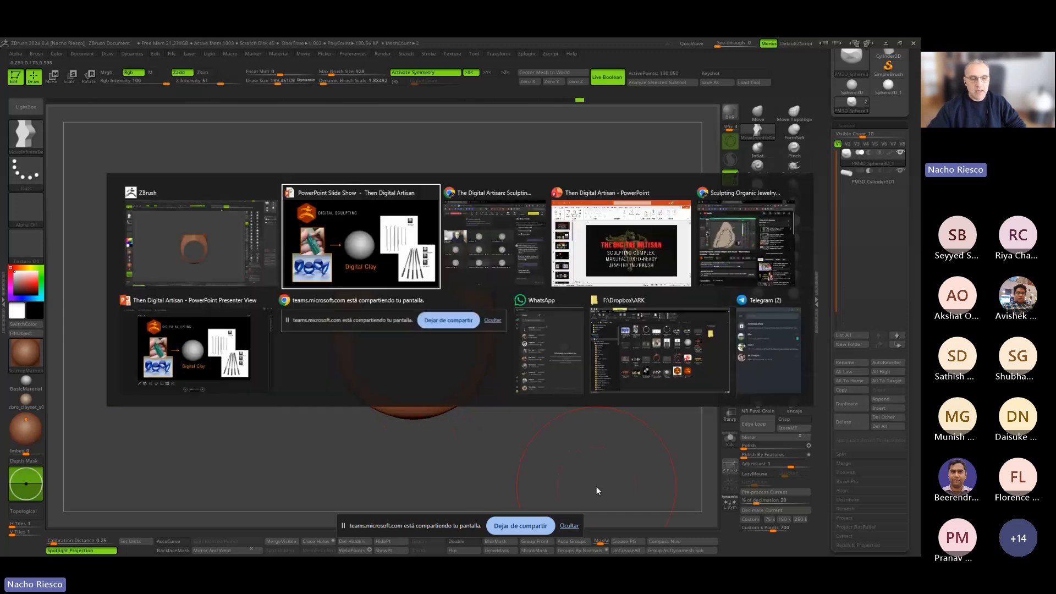
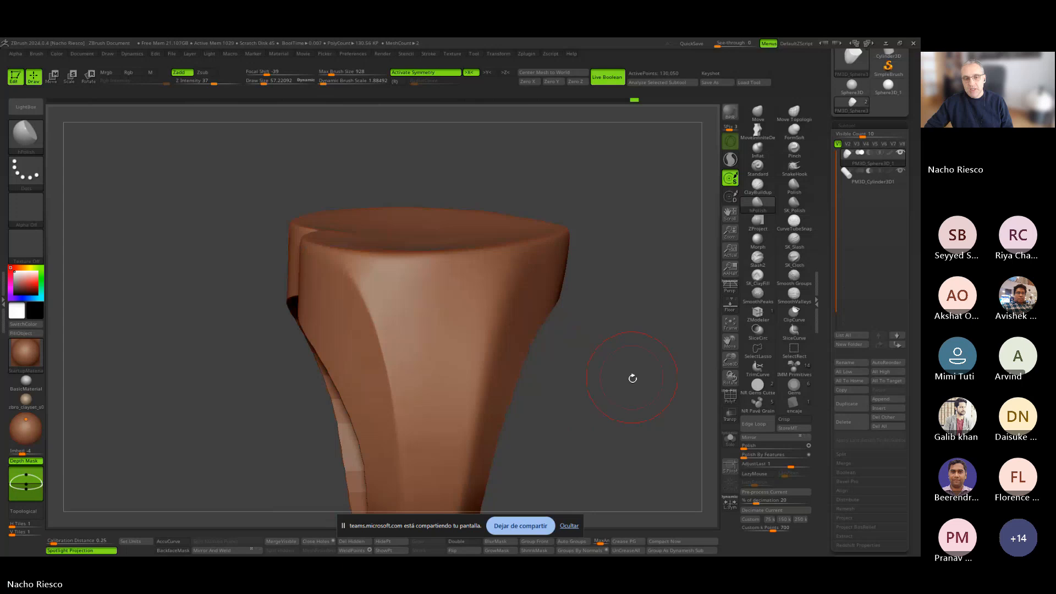
# Examine the heart-topped ring's side facets, finger hole and flat face from several angles.
pyautogui.moveTo(632, 378); pyautogui.dragTo(636, 411)
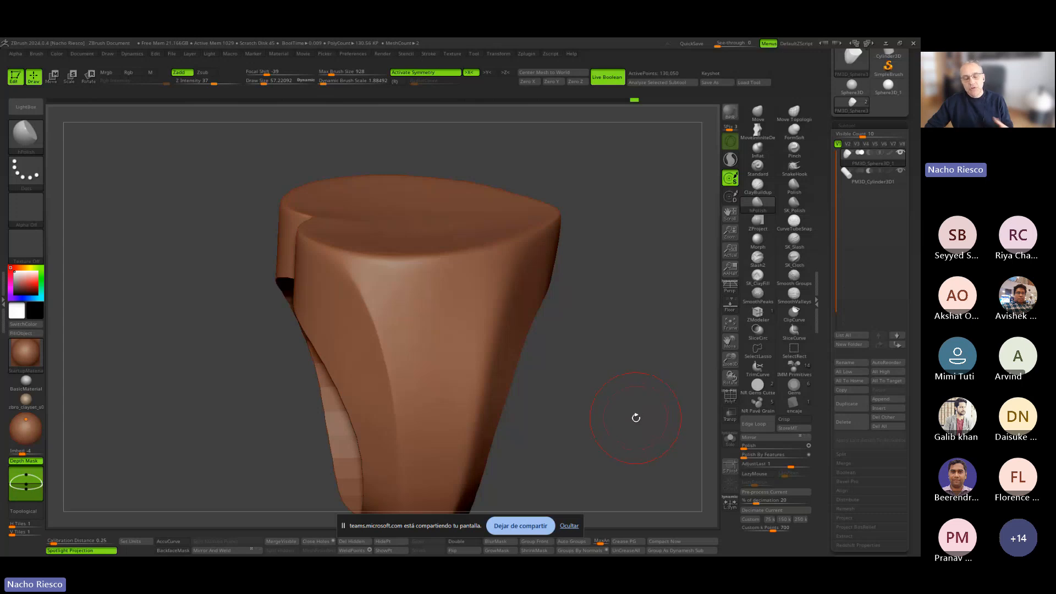
pyautogui.moveTo(544, 413)
pyautogui.keyDown('alt'); pyautogui.mouseDown()
pyautogui.moveTo(612, 370)
pyautogui.moveTo(601, 394)
pyautogui.mouseUp(); pyautogui.keyUp('alt')
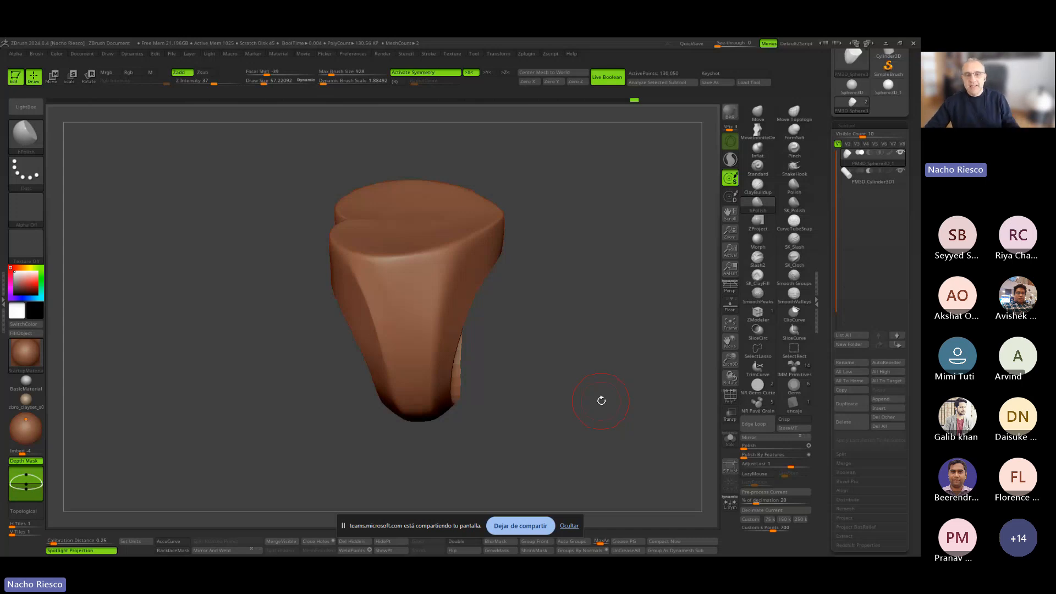
pyautogui.moveTo(575, 361)
pyautogui.mouseDown()
pyautogui.moveTo(590, 381)
pyautogui.moveTo(395, 297)
pyautogui.mouseUp()
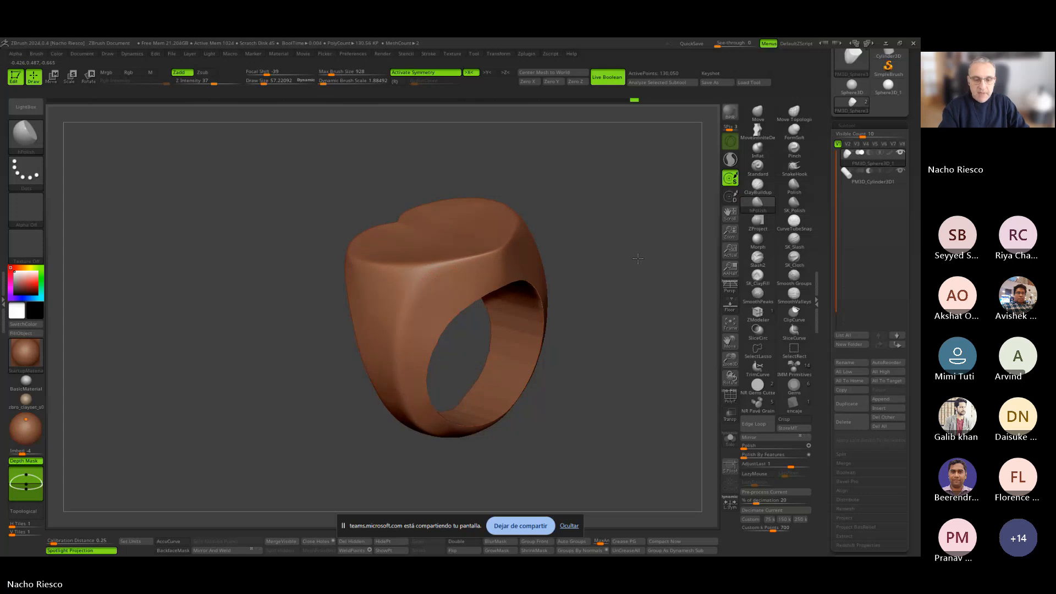
pyautogui.moveTo(632, 255); pyautogui.dragTo(575, 259)
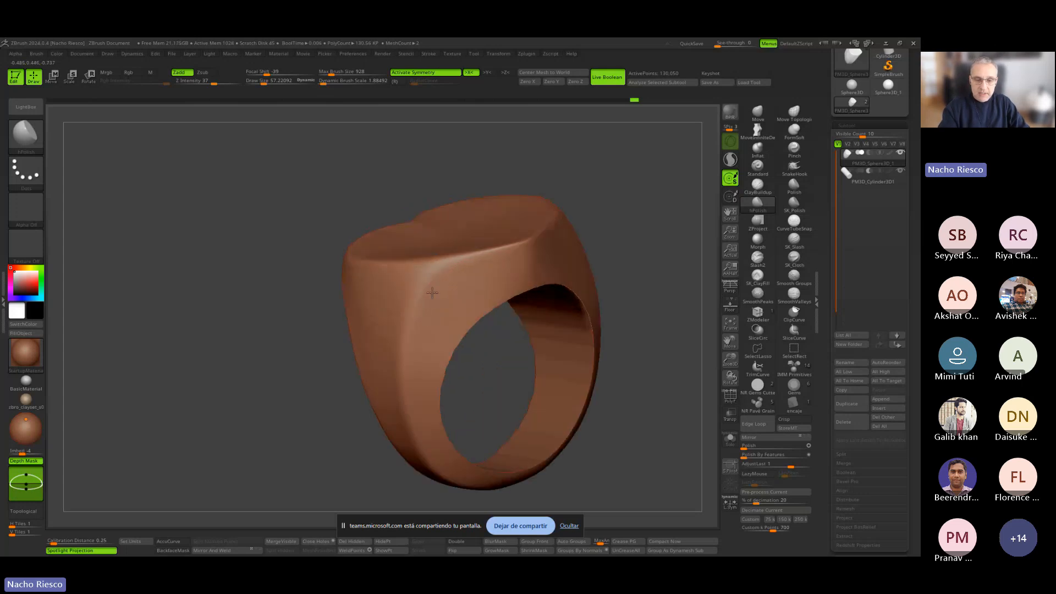
pyautogui.moveTo(627, 243); pyautogui.dragTo(528, 264)
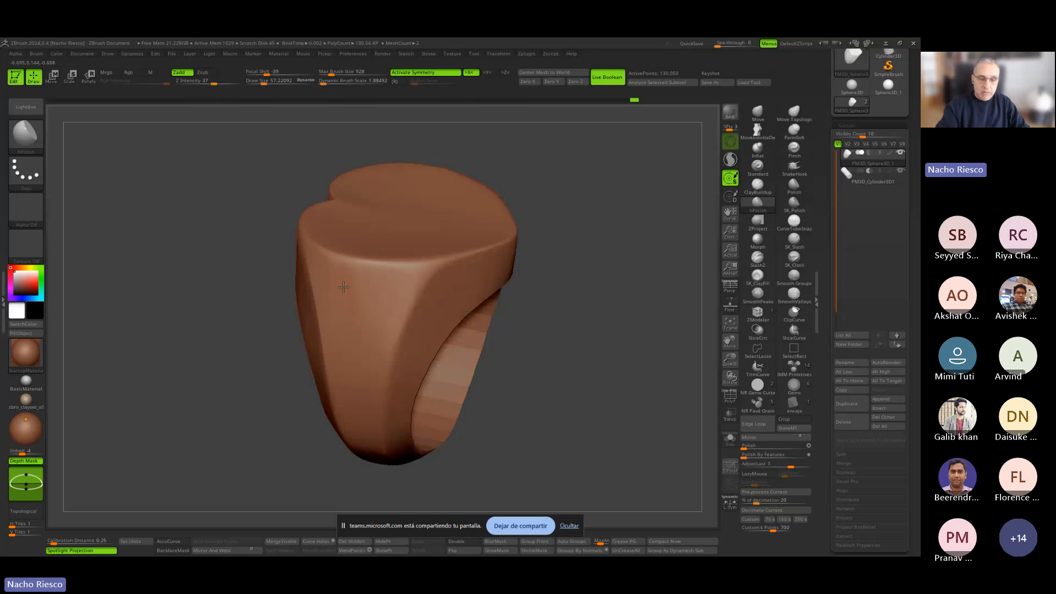
pyautogui.moveTo(550, 322); pyautogui.dragTo(448, 302)
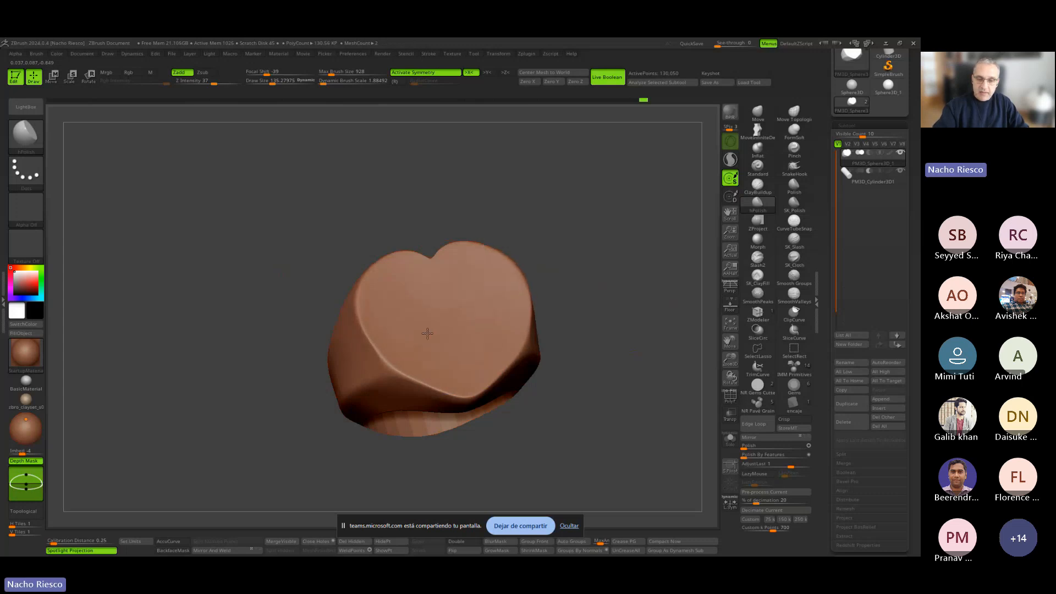
# Refine the band's lower edge in the front view and its outline in the side view with the Move Infinite Depth brush.
pyautogui.moveTo(577, 286); pyautogui.dragTo(660, 264)
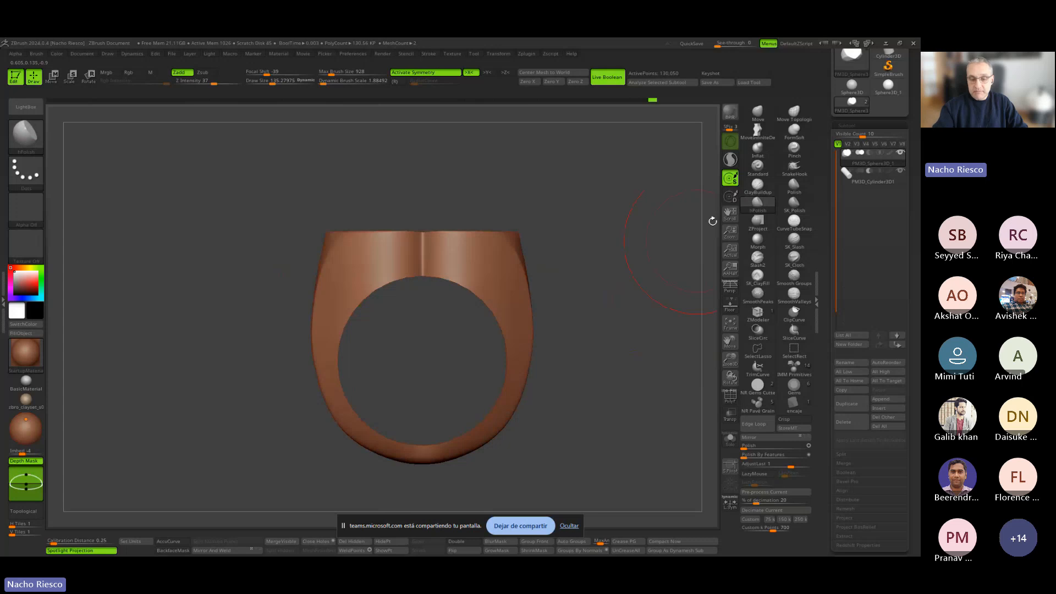
pyautogui.click(757, 131)
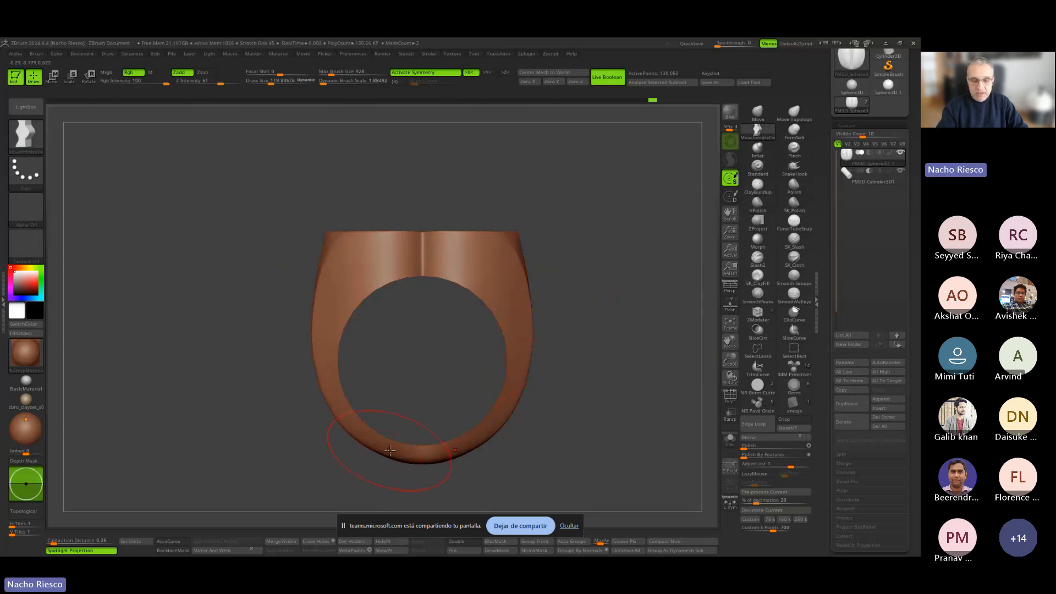
pyautogui.moveTo(391, 450); pyautogui.dragTo(393, 446)
pyautogui.moveTo(550, 381)
pyautogui.mouseDown()
pyautogui.moveTo(625, 391)
pyautogui.moveTo(606, 389)
pyautogui.moveTo(632, 380)
pyautogui.mouseUp()
pyautogui.press('s')
pyautogui.moveTo(321, 317); pyautogui.dragTo(324, 318)
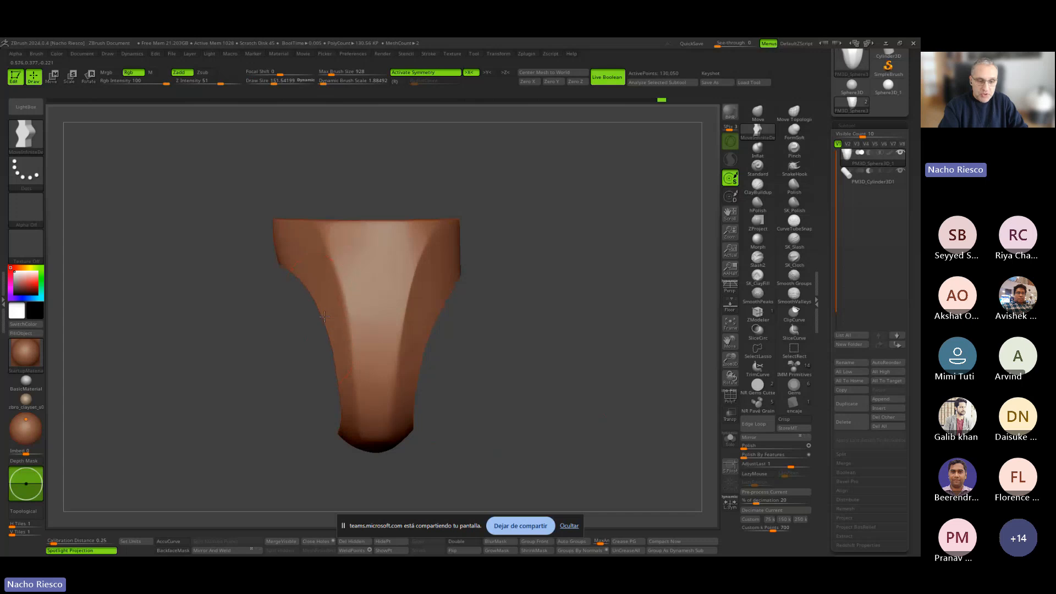
# Adjust the side of the heart outline in the top view with the Move Infinite Depth brush at a size of about 68.
pyautogui.moveTo(439, 309)
pyautogui.mouseDown()
pyautogui.moveTo(518, 306)
pyautogui.moveTo(648, 470)
pyautogui.mouseUp()
pyautogui.press('s')
pyautogui.moveTo(359, 222); pyautogui.dragTo(347, 209)
pyautogui.press('s')
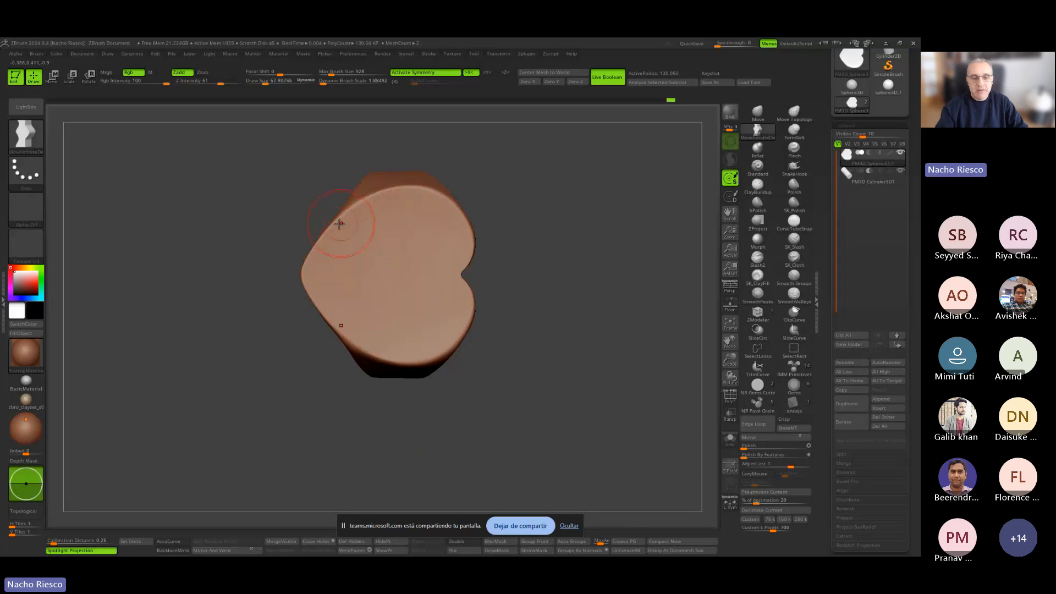
pyautogui.moveTo(495, 330); pyautogui.dragTo(614, 468)
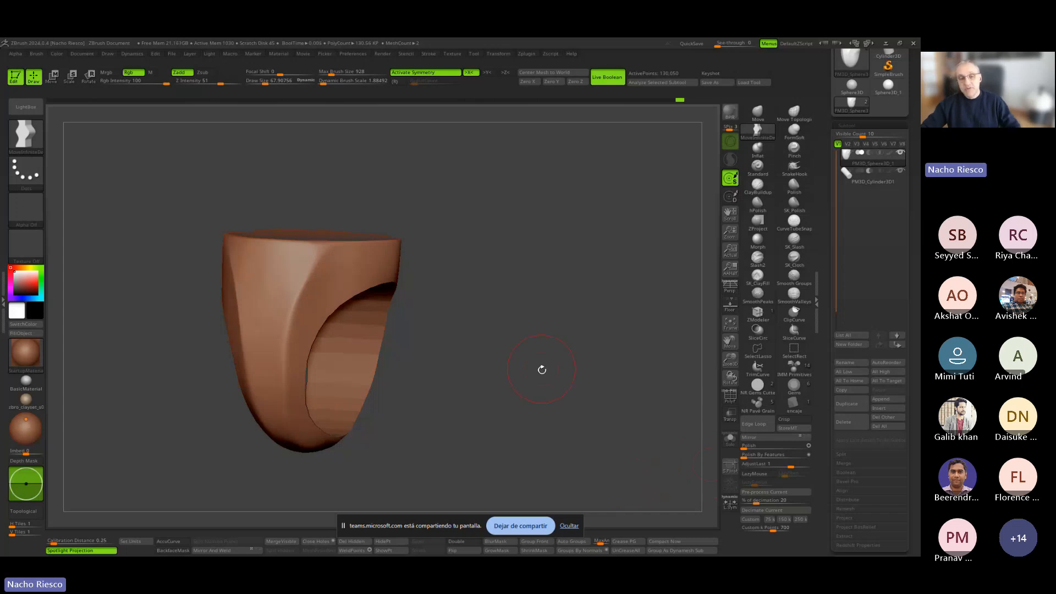
# Try carving a heart-shaped groove inside the facet's outline with the SK_Slash brush at a size of about 31.
pyautogui.moveTo(539, 368); pyautogui.dragTo(660, 344)
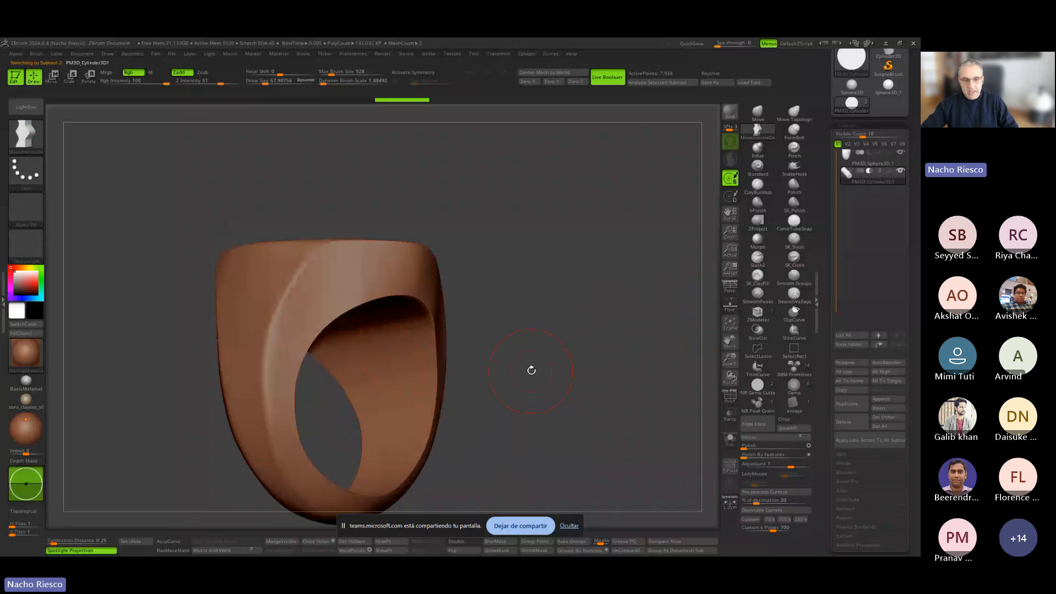
pyautogui.moveTo(531, 370)
pyautogui.keyDown('shift'); pyautogui.mouseDown()
pyautogui.moveTo(587, 427)
pyautogui.moveTo(589, 382)
pyautogui.moveTo(618, 377)
pyautogui.moveTo(609, 319)
pyautogui.moveTo(600, 448)
pyautogui.mouseUp(); pyautogui.keyUp('shift')
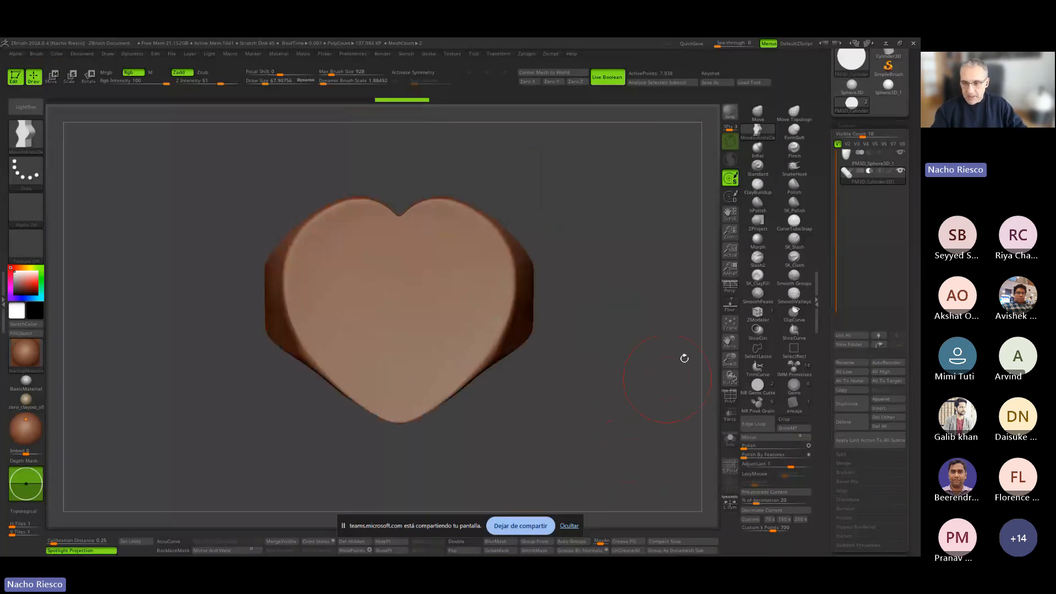
pyautogui.click(794, 238)
pyautogui.keyDown('alt'); pyautogui.moveTo(615, 392); pyautogui.dragTo(626, 402); pyautogui.keyUp('alt')
pyautogui.press('s')
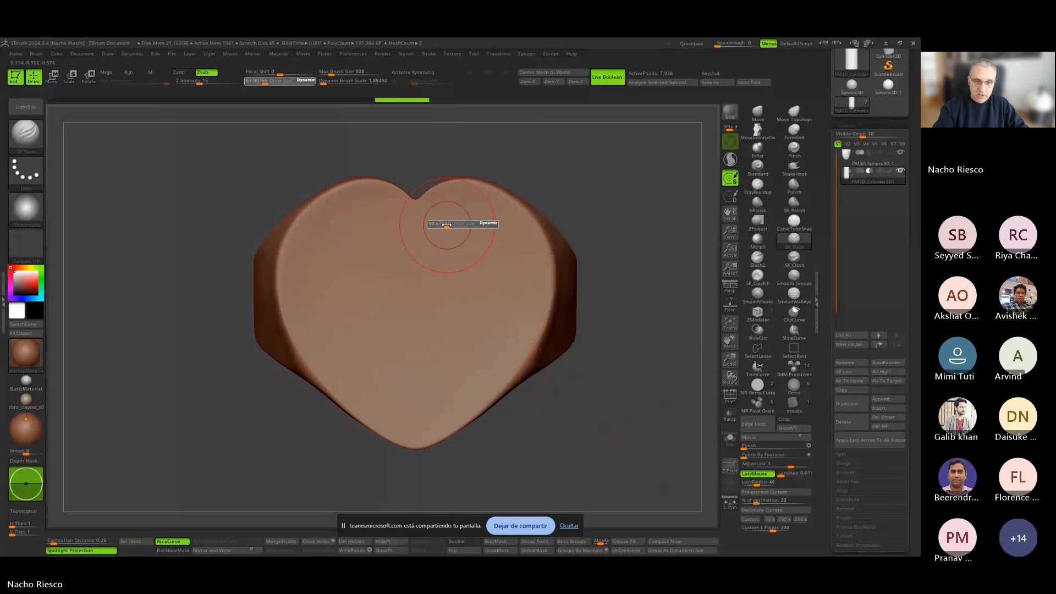
pyautogui.moveTo(448, 225)
pyautogui.mouseDown()
pyautogui.moveTo(462, 198)
pyautogui.moveTo(510, 223)
pyautogui.mouseUp()
pyautogui.press('x')
pyautogui.keyDown('alt'); pyautogui.click(477, 223); pyautogui.keyUp('alt')
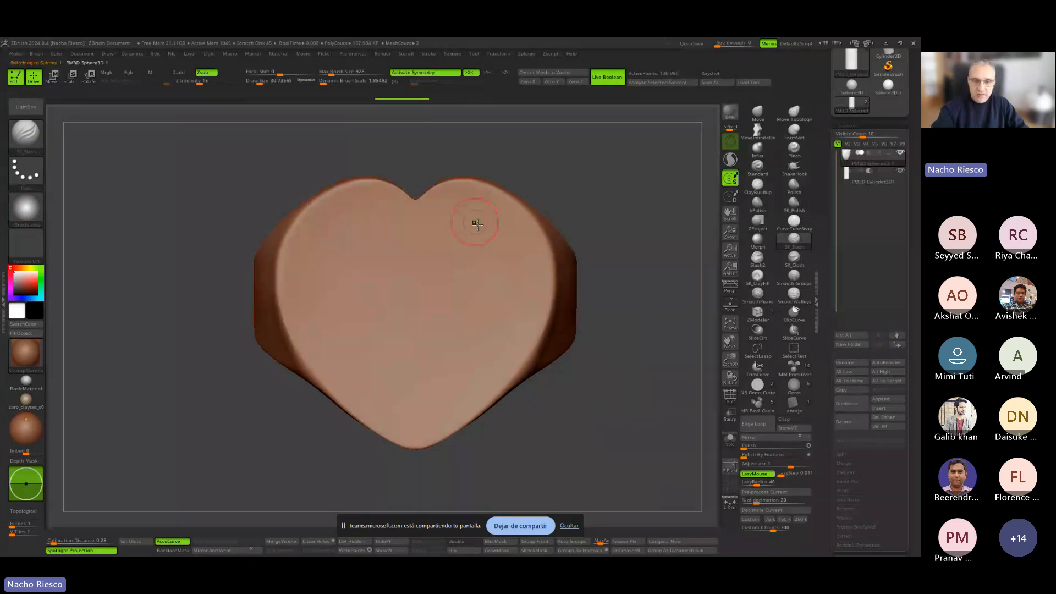
pyautogui.moveTo(420, 200)
pyautogui.mouseDown()
pyautogui.moveTo(503, 217)
pyautogui.moveTo(524, 242)
pyautogui.moveTo(517, 314)
pyautogui.moveTo(469, 395)
pyautogui.moveTo(397, 437)
pyautogui.mouseUp()
pyautogui.moveTo(410, 220); pyautogui.dragTo(440, 223)
pyautogui.moveTo(626, 391)
pyautogui.keyDown('alt'); pyautogui.mouseDown()
pyautogui.moveTo(638, 339)
pyautogui.moveTo(634, 418)
pyautogui.moveTo(620, 421)
pyautogui.mouseUp(); pyautogui.keyUp('alt')
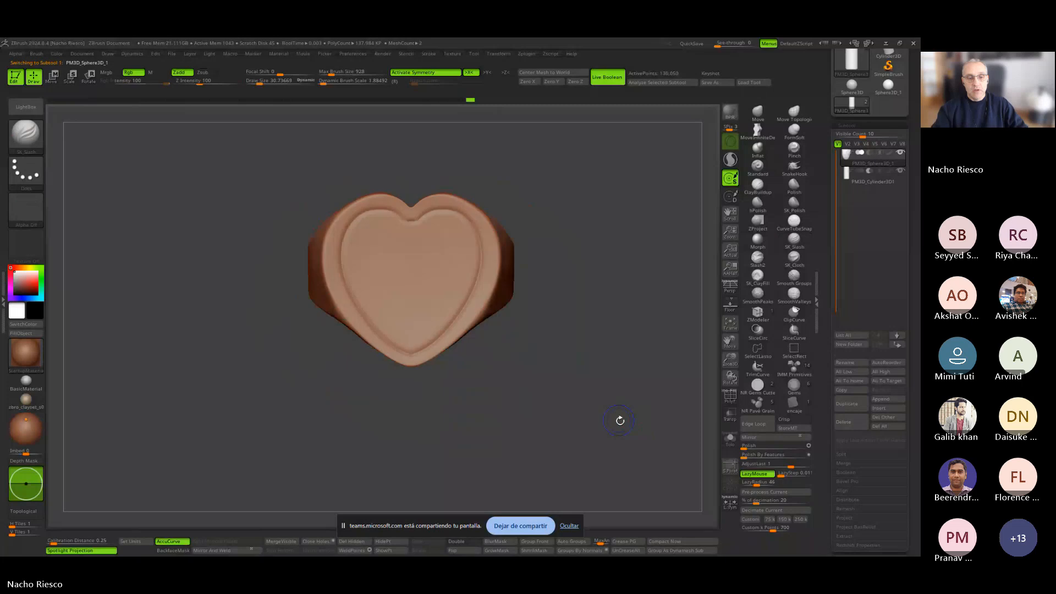
pyautogui.press('ctrl')
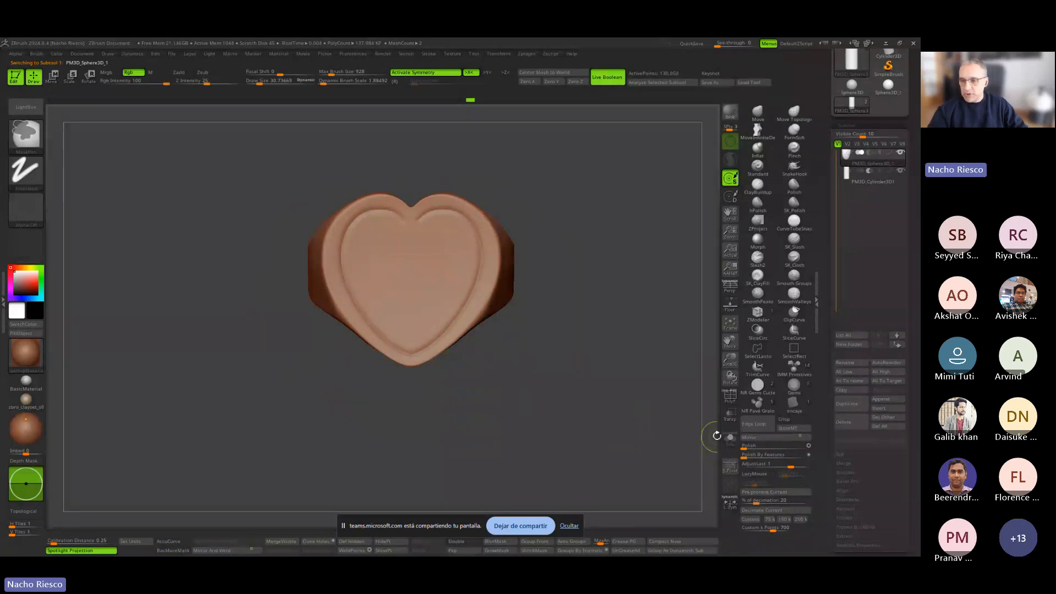
pyautogui.hotkey('ctrl', 'z')
# Append a sphere as a new subtool and make it the active one.
pyautogui.moveTo(826, 431); pyautogui.dragTo(826, 397)
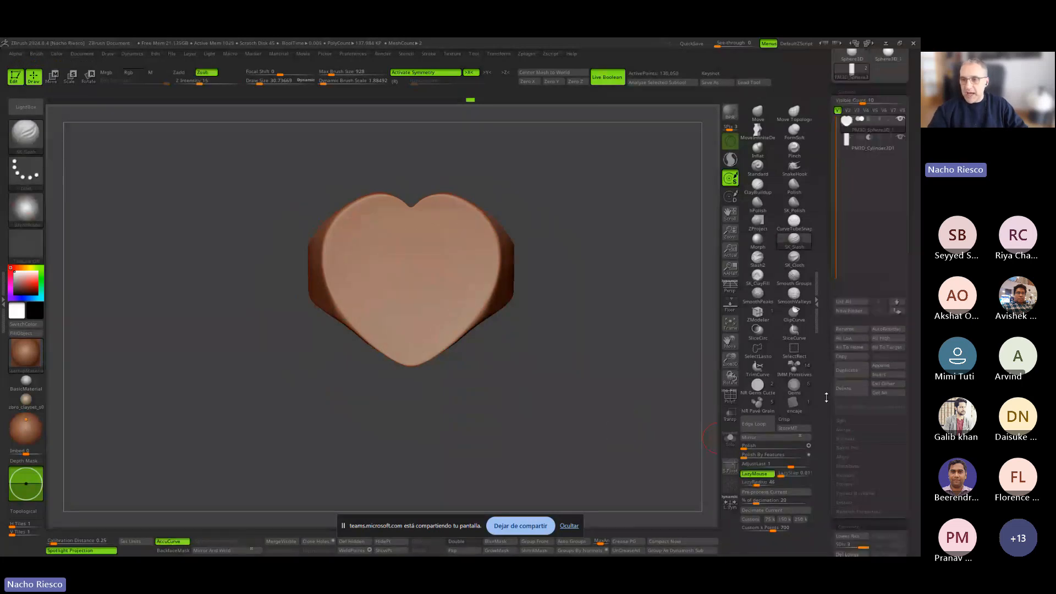
pyautogui.click(882, 367)
pyautogui.click(552, 427)
pyautogui.keyDown('alt'); pyautogui.click(512, 330); pyautogui.keyUp('alt')
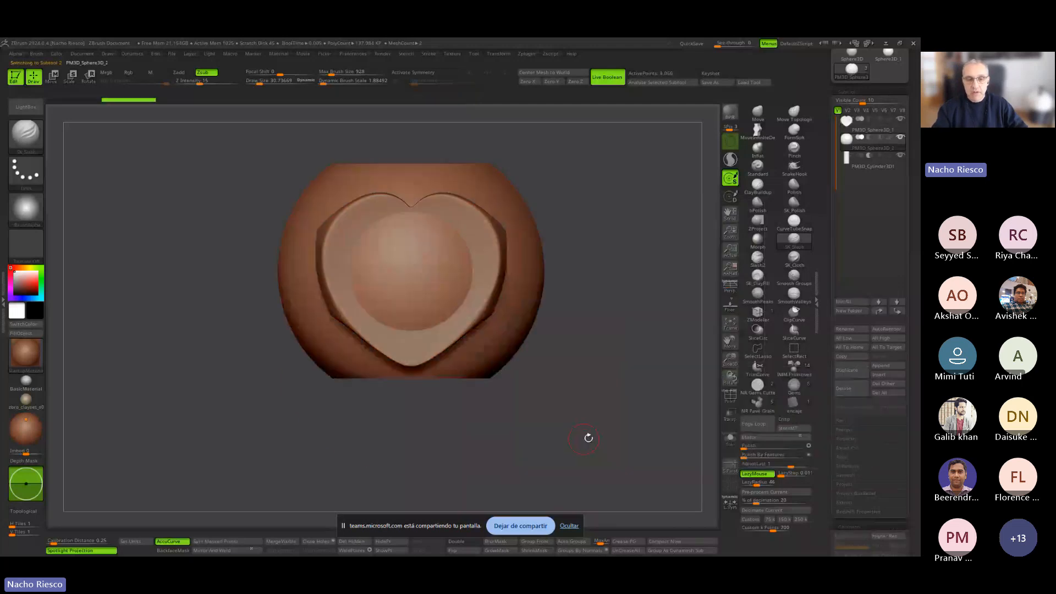
# Raise the sphere to the ring's flat top and scale it down to sit inside the heart outline.
pyautogui.keyDown('shift'); pyautogui.moveTo(589, 438); pyautogui.dragTo(659, 353); pyautogui.keyUp('shift')
pyautogui.press('w')
pyautogui.moveTo(413, 299); pyautogui.dragTo(413, 192)
pyautogui.moveTo(419, 254); pyautogui.dragTo(413, 274)
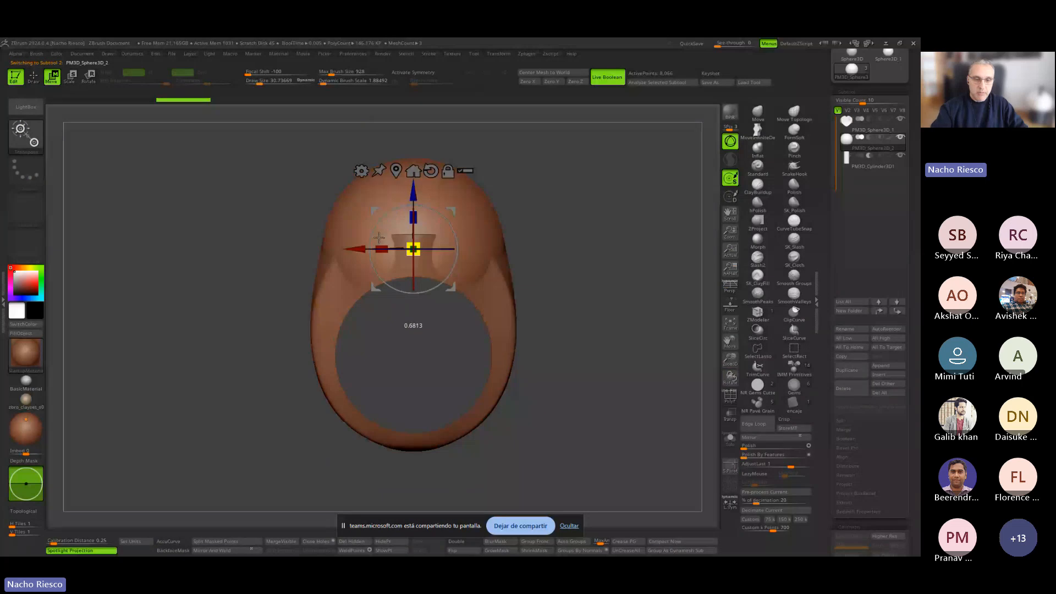
pyautogui.moveTo(593, 314)
pyautogui.keyDown('shift'); pyautogui.mouseDown()
pyautogui.moveTo(600, 370)
pyautogui.moveTo(583, 413)
pyautogui.mouseUp(); pyautogui.keyUp('shift')
pyautogui.press('q')
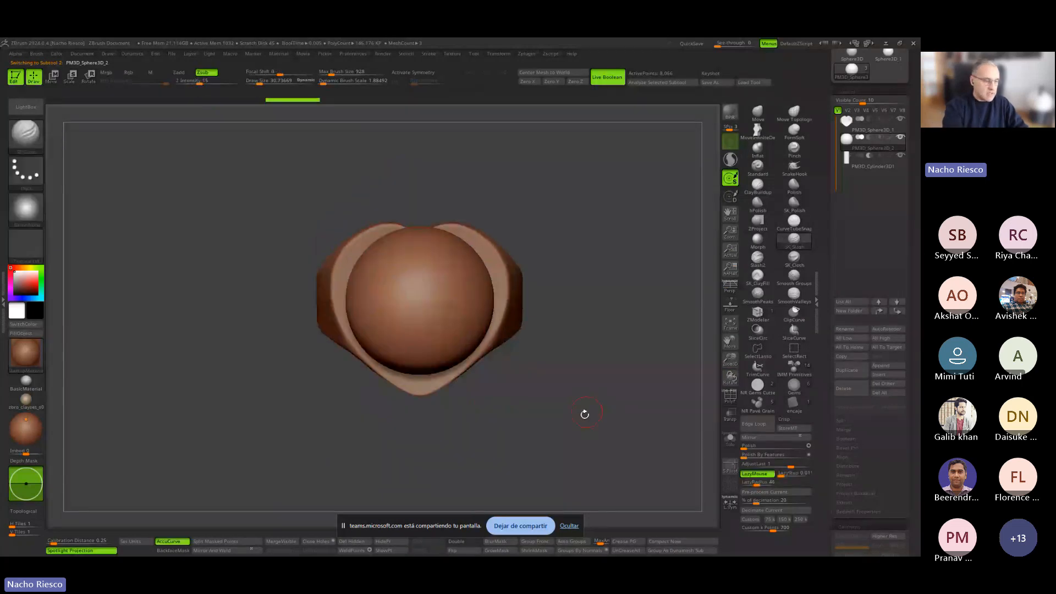
# Fill the sphere with a glossy dark-orange material using Mrgb and give the ring a beige clay material.
pyautogui.click(34, 350)
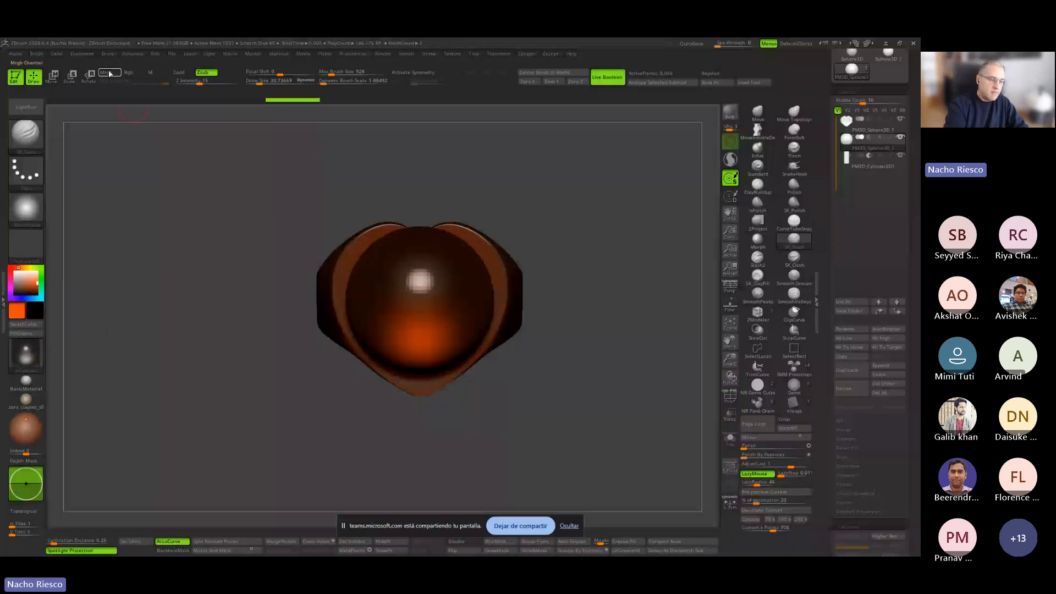
pyautogui.click(108, 73)
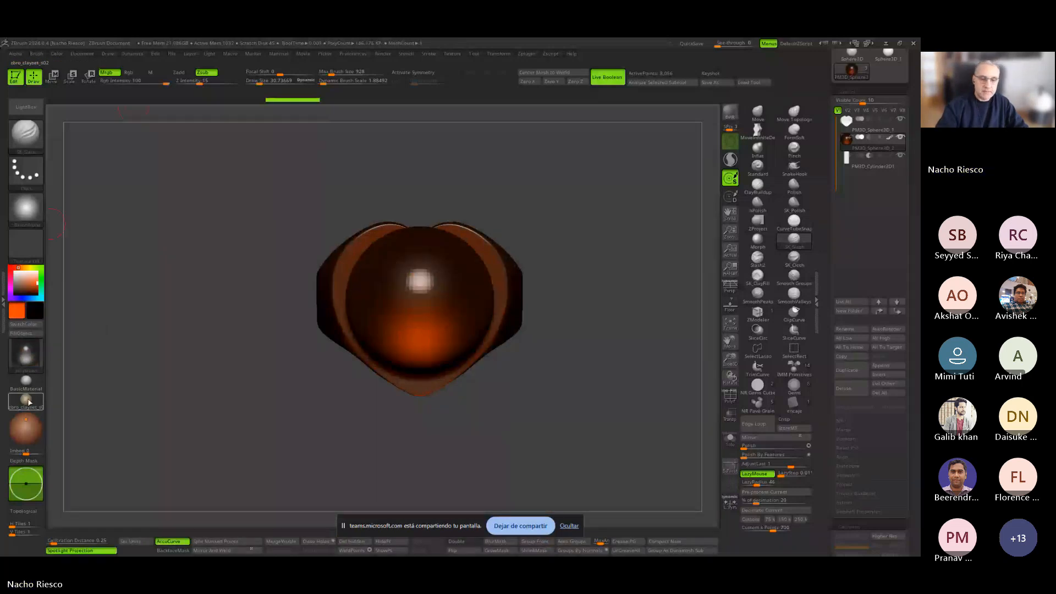
pyautogui.hotkey('ctrl', 'f')
pyautogui.click(14, 271)
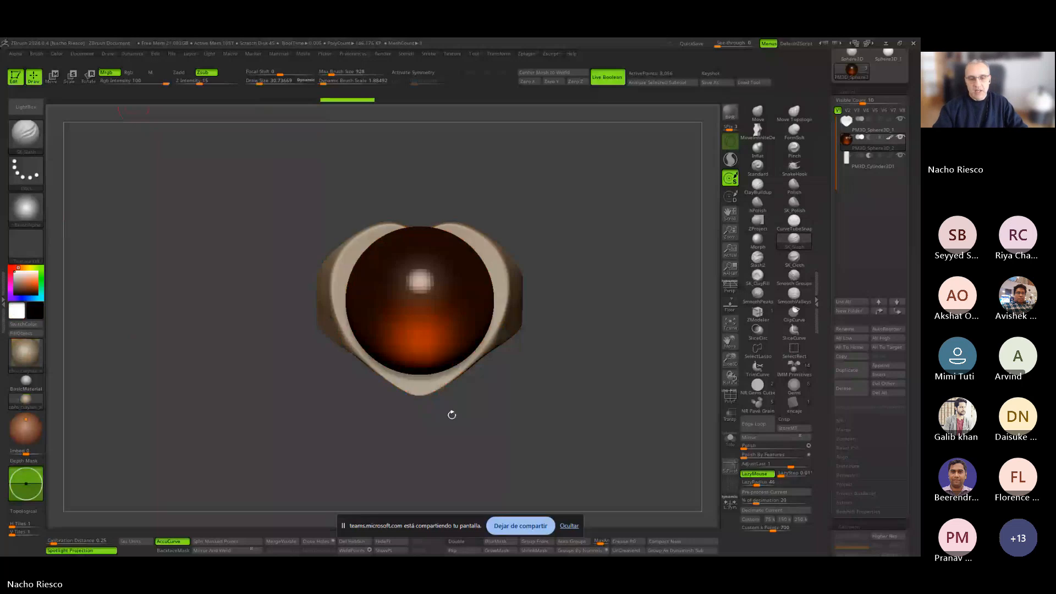
# Sink the sphere slightly deeper into the ring's top in the side view.
pyautogui.moveTo(453, 415); pyautogui.dragTo(622, 431)
pyautogui.press('w')
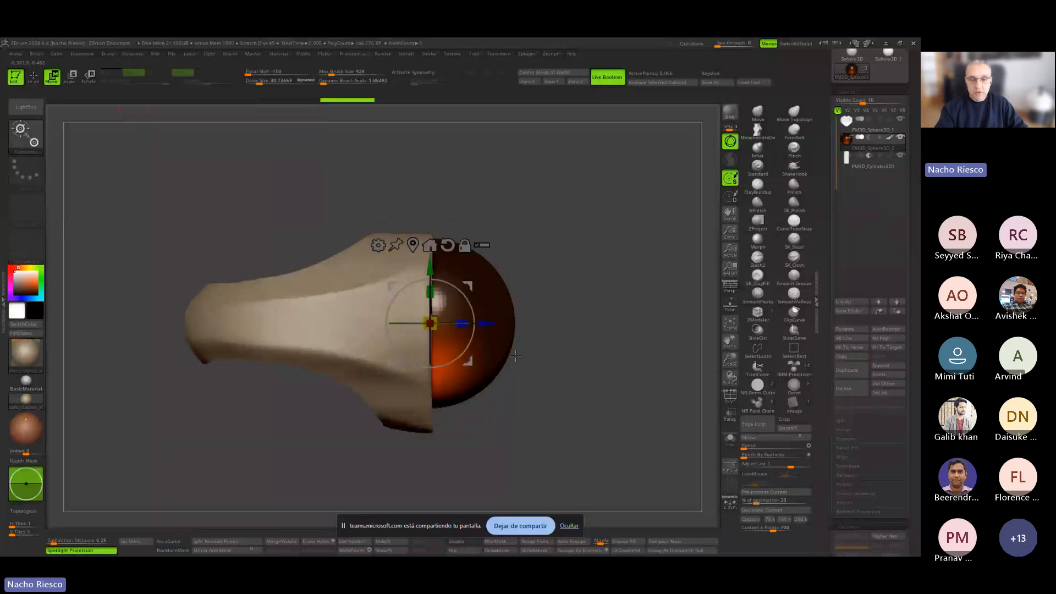
pyautogui.moveTo(463, 327); pyautogui.dragTo(447, 326)
pyautogui.moveTo(616, 413)
pyautogui.keyDown('shift'); pyautogui.mouseDown()
pyautogui.moveTo(550, 416)
pyautogui.moveTo(607, 421)
pyautogui.mouseUp(); pyautogui.keyUp('shift')
pyautogui.press('q')
# Pull the sphere's upper sides outward into two heart lobes with the Move Infinite Depth brush and symmetry, reducing its size to about 105.
pyautogui.click(755, 137)
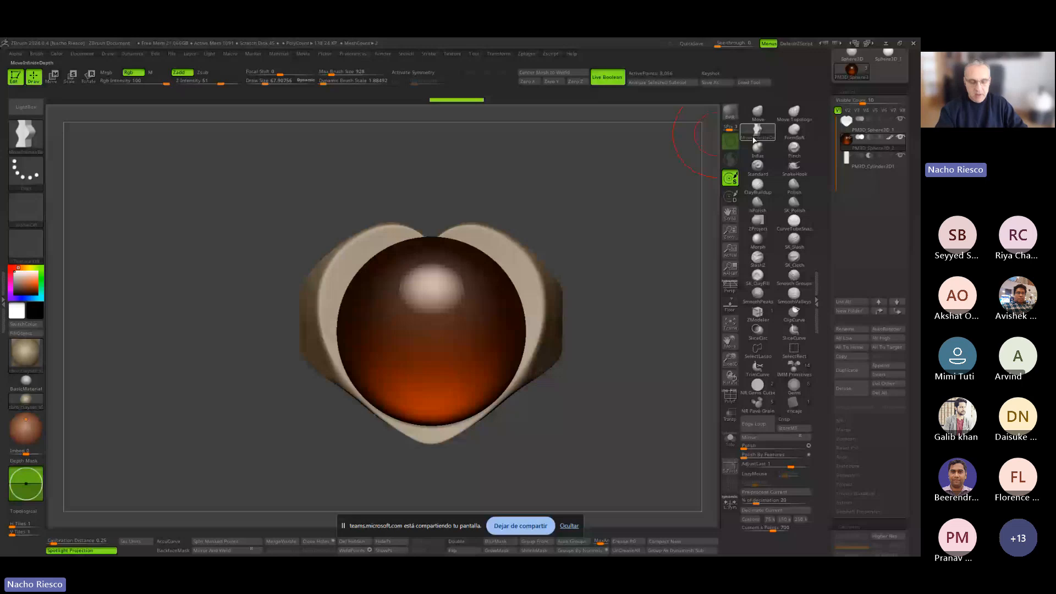
pyautogui.press('x')
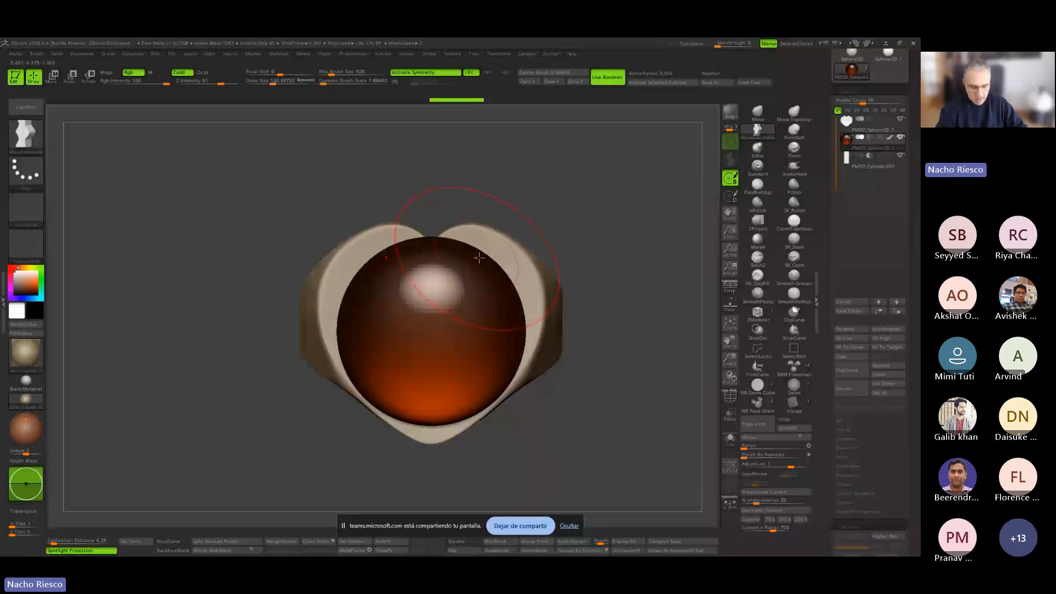
pyautogui.moveTo(479, 258); pyautogui.dragTo(496, 241)
pyautogui.press('[')
pyautogui.moveTo(388, 261); pyautogui.dragTo(380, 245)
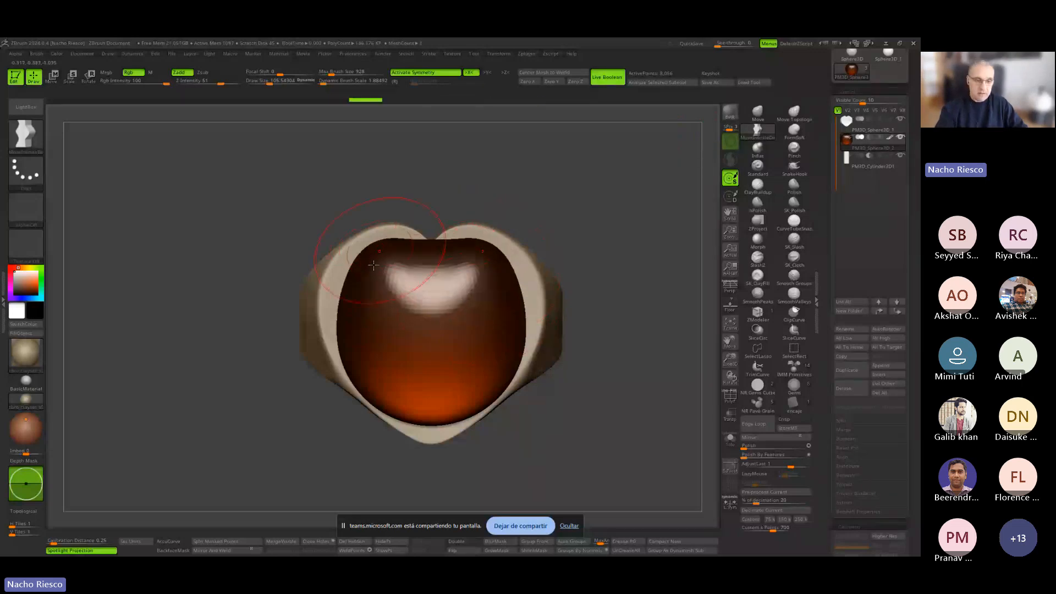
pyautogui.moveTo(374, 300); pyautogui.dragTo(331, 299)
# Taper the lower end of the gem to a point that follows the heart outline.
pyautogui.moveTo(495, 404); pyautogui.dragTo(483, 395)
pyautogui.moveTo(428, 425); pyautogui.dragTo(428, 435)
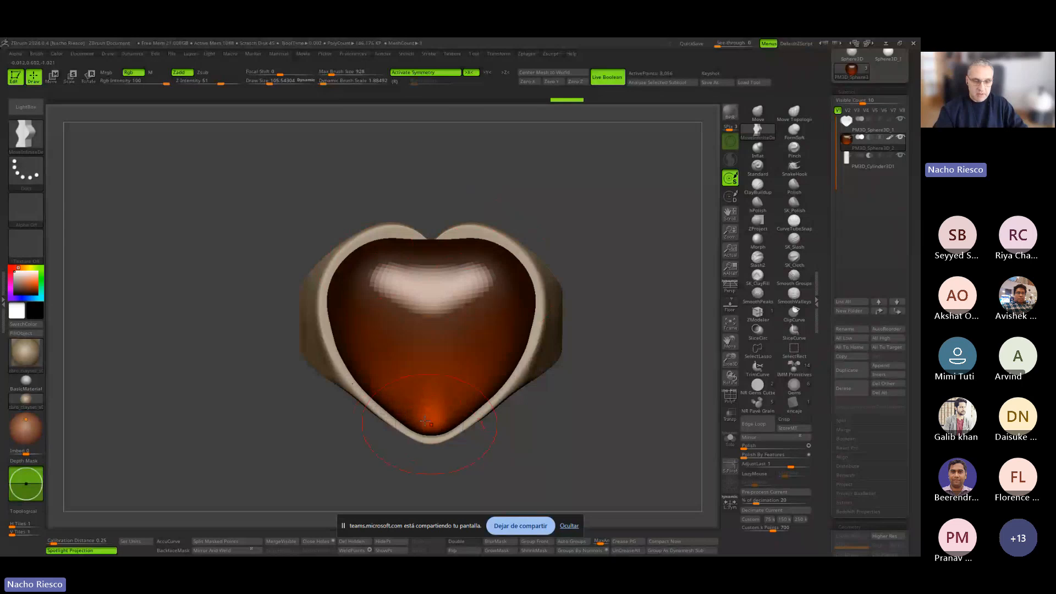
pyautogui.moveTo(501, 379); pyautogui.dragTo(509, 384)
# Push a cleft into the gem's upper edge to match the heart outline and subdivide the gem once.
pyautogui.moveTo(581, 379); pyautogui.dragTo(434, 370)
pyautogui.moveTo(402, 241)
pyautogui.mouseDown()
pyautogui.moveTo(402, 258)
pyautogui.moveTo(385, 264)
pyautogui.moveTo(396, 302)
pyautogui.moveTo(357, 270)
pyautogui.moveTo(337, 376)
pyautogui.moveTo(375, 414)
pyautogui.mouseUp()
pyautogui.press('[')
pyautogui.press('shift')
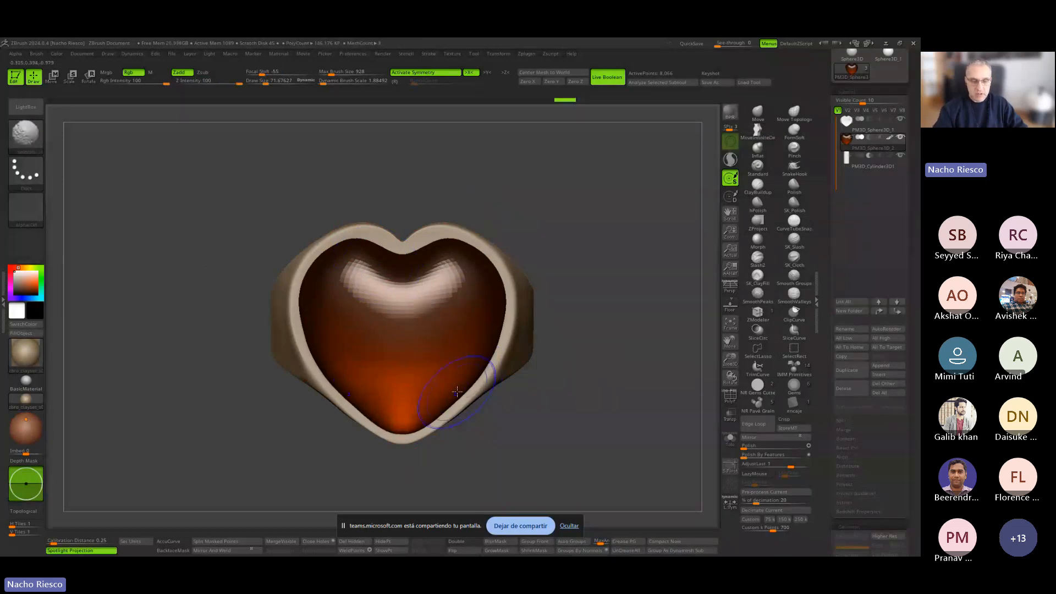
pyautogui.hotkey('ctrl', 'd')
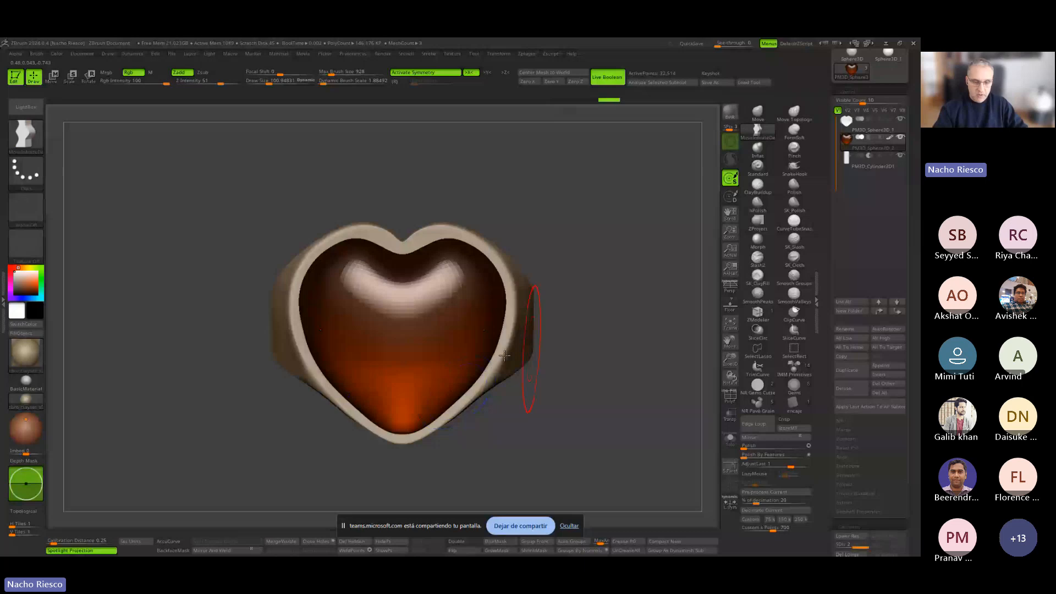
# Lower the gem's domed profile in the side view with a larger Move Infinite Depth brush.
pyautogui.moveTo(570, 337)
pyautogui.mouseDown()
pyautogui.moveTo(637, 306)
pyautogui.moveTo(630, 322)
pyautogui.moveTo(613, 318)
pyautogui.mouseUp()
pyautogui.press('s')
pyautogui.moveTo(477, 354); pyautogui.dragTo(480, 354)
pyautogui.moveTo(536, 335)
pyautogui.mouseDown()
pyautogui.moveTo(597, 325)
pyautogui.moveTo(601, 294)
pyautogui.moveTo(629, 415)
pyautogui.moveTo(549, 443)
pyautogui.moveTo(573, 348)
pyautogui.moveTo(606, 349)
pyautogui.moveTo(502, 208)
pyautogui.moveTo(572, 354)
pyautogui.mouseUp()
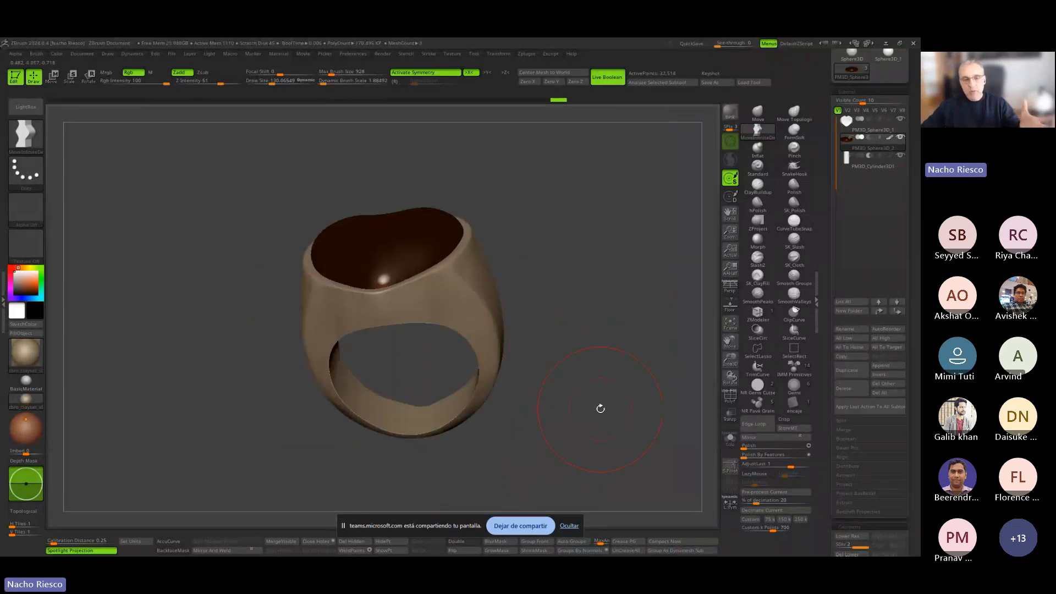
pyautogui.moveTo(620, 353); pyautogui.dragTo(626, 354)
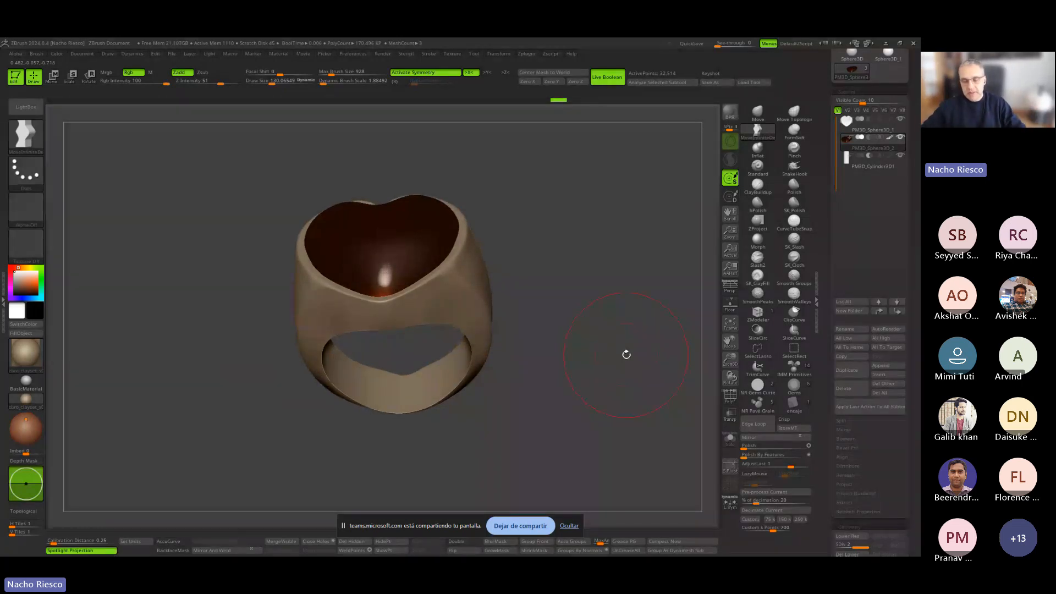
pyautogui.moveTo(620, 352); pyautogui.dragTo(596, 394)
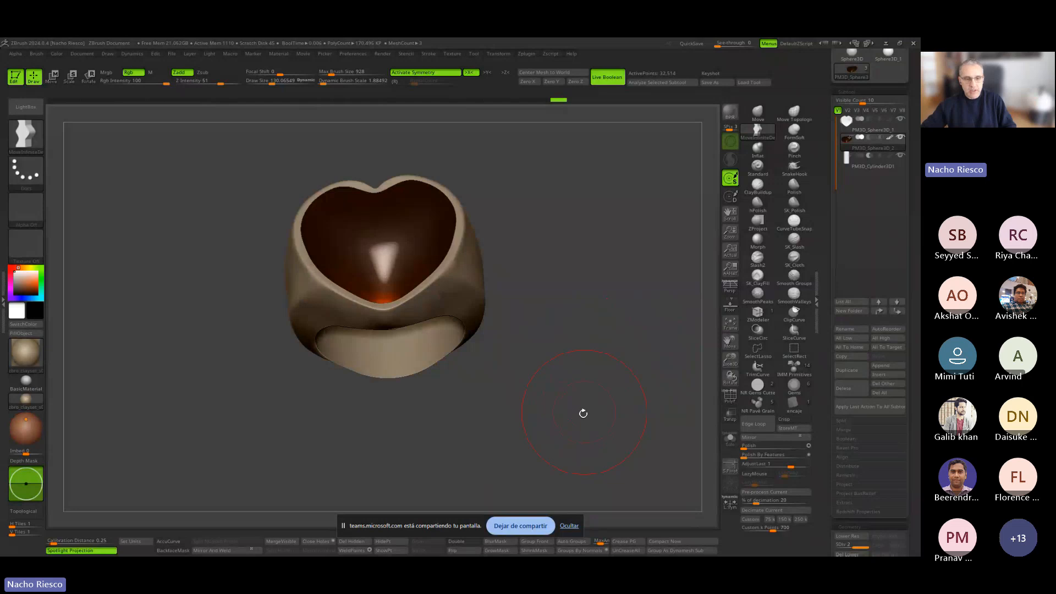
pyautogui.hotkey('alt', 'Tab')
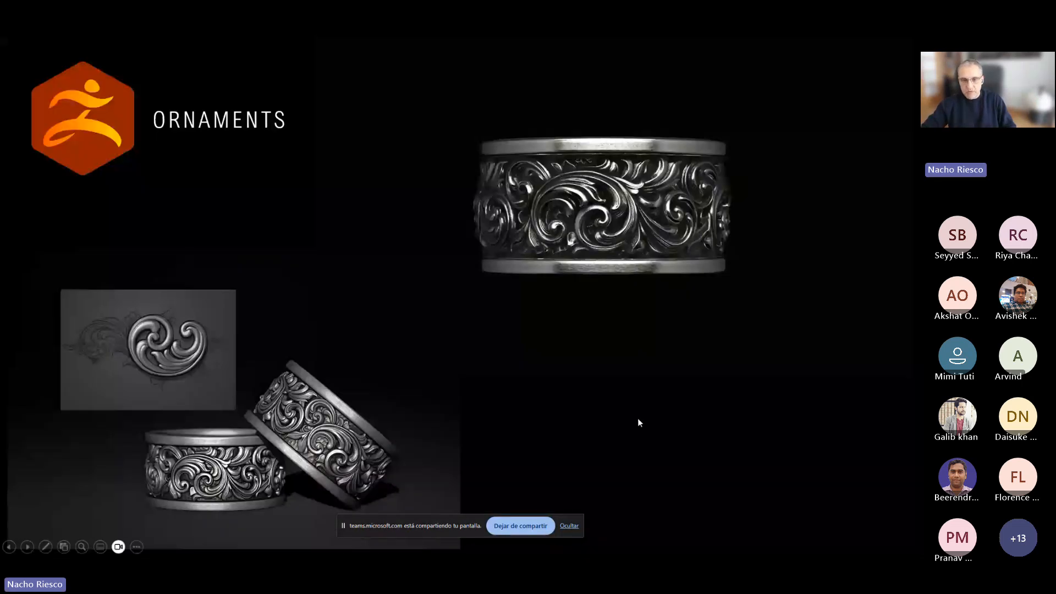
pyautogui.press('Right')
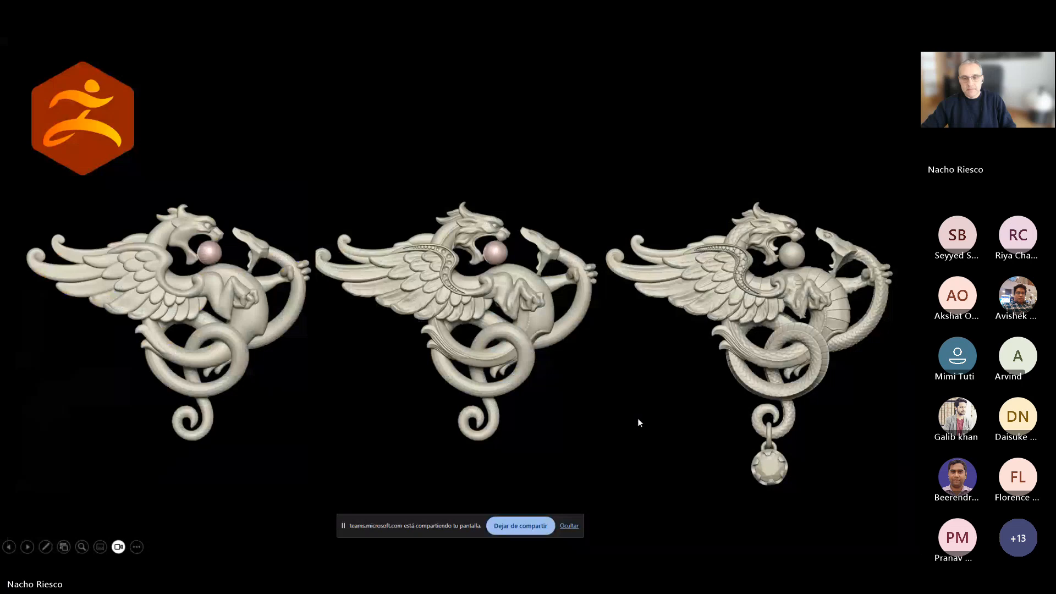
pyautogui.press('Right')
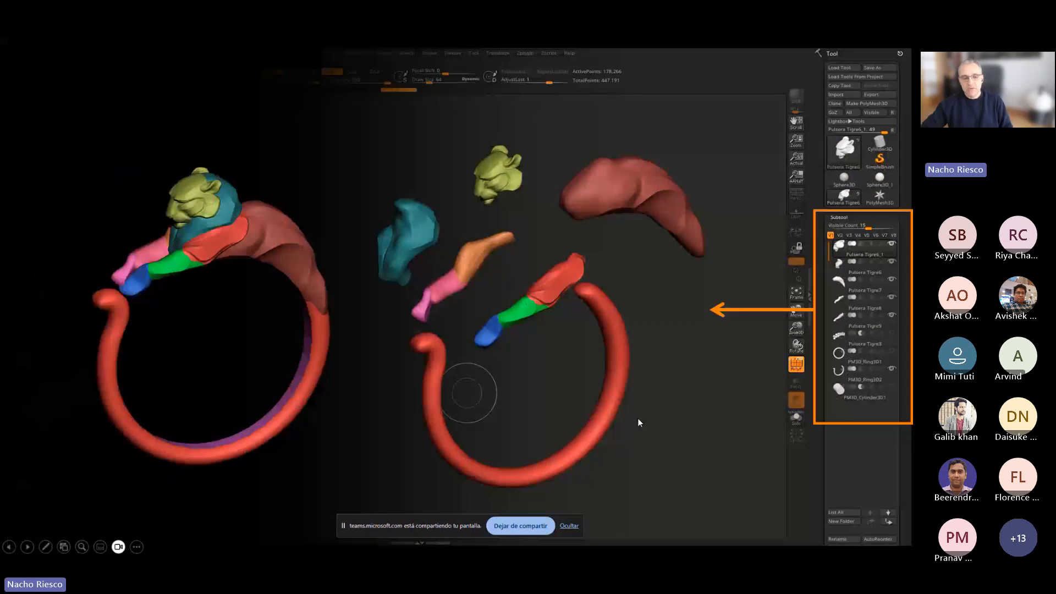
pyautogui.press('Right')
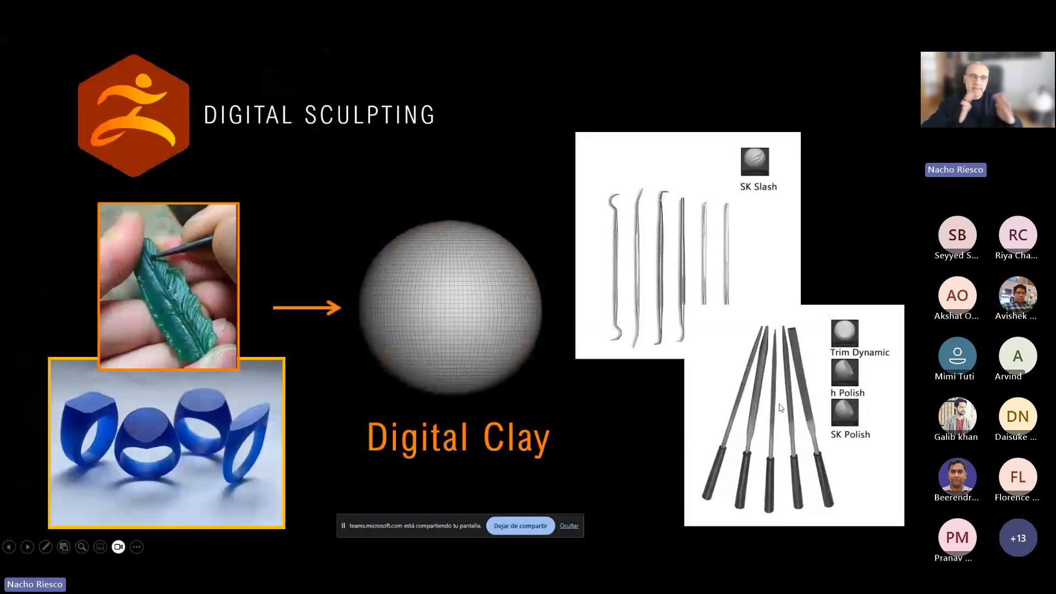
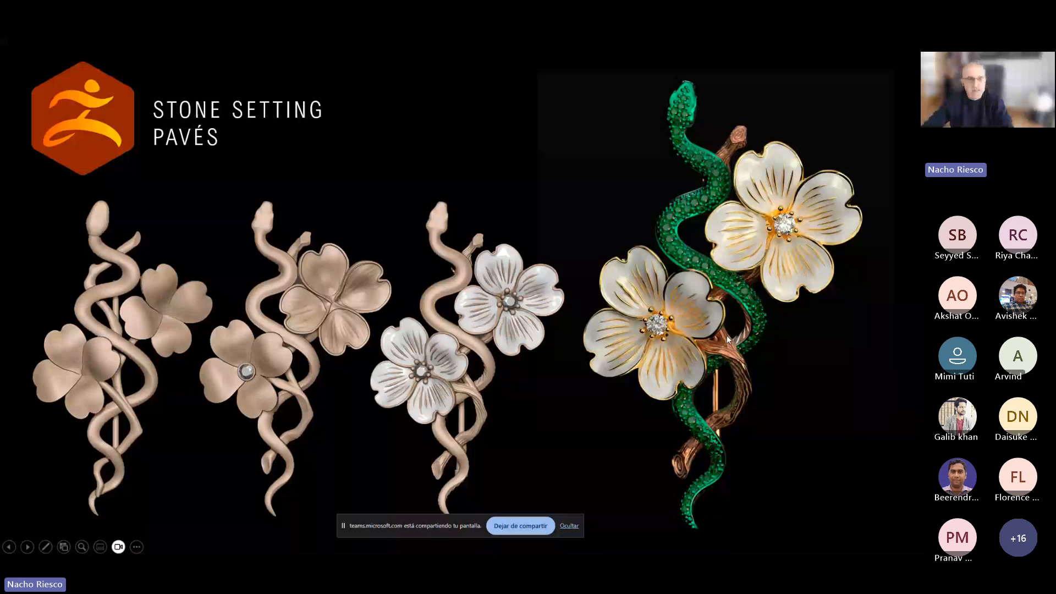
pyautogui.press('Right')
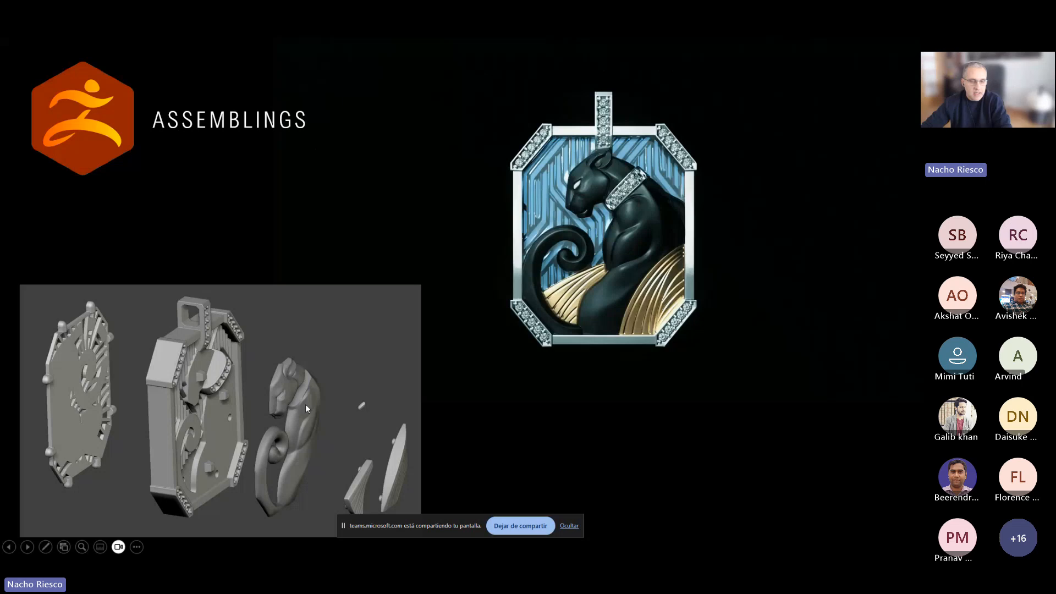
pyautogui.moveTo(474, 380)
pyautogui.click(292, 390)
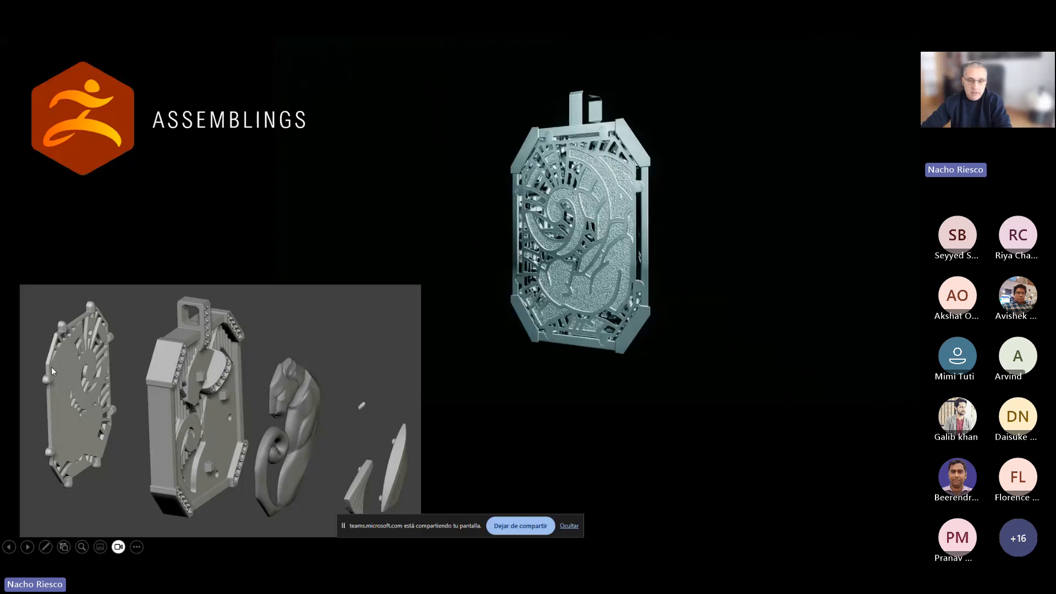
pyautogui.moveTo(578, 313)
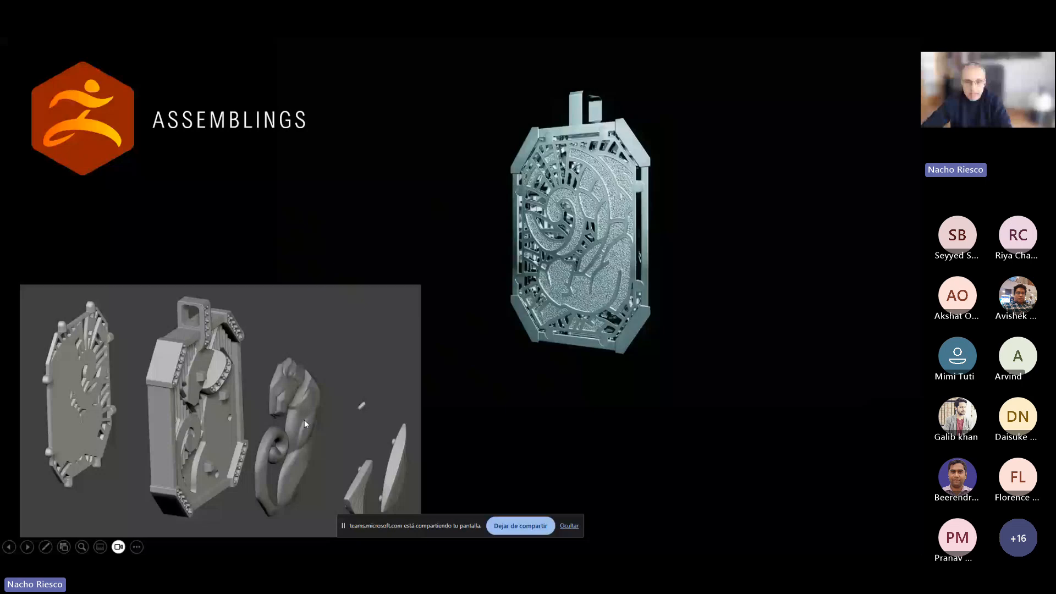
pyautogui.moveTo(473, 385)
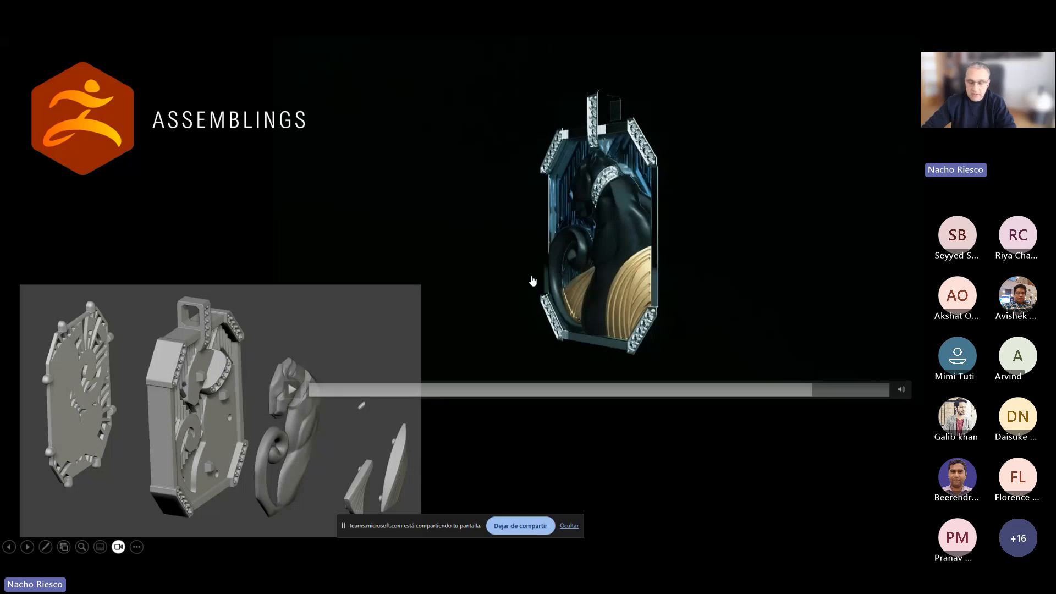
pyautogui.click(568, 438)
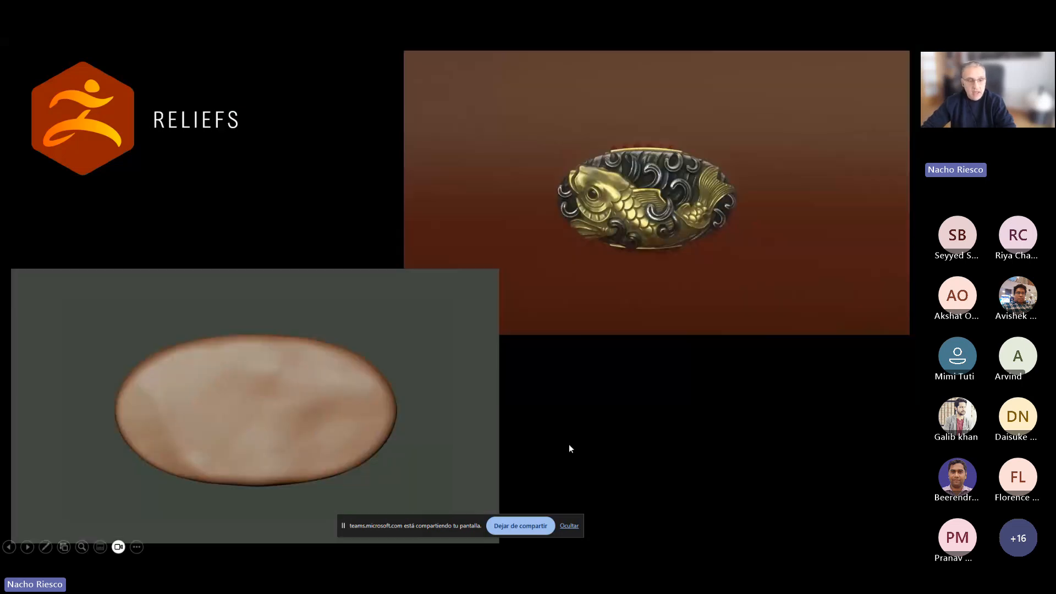
pyautogui.click(569, 445)
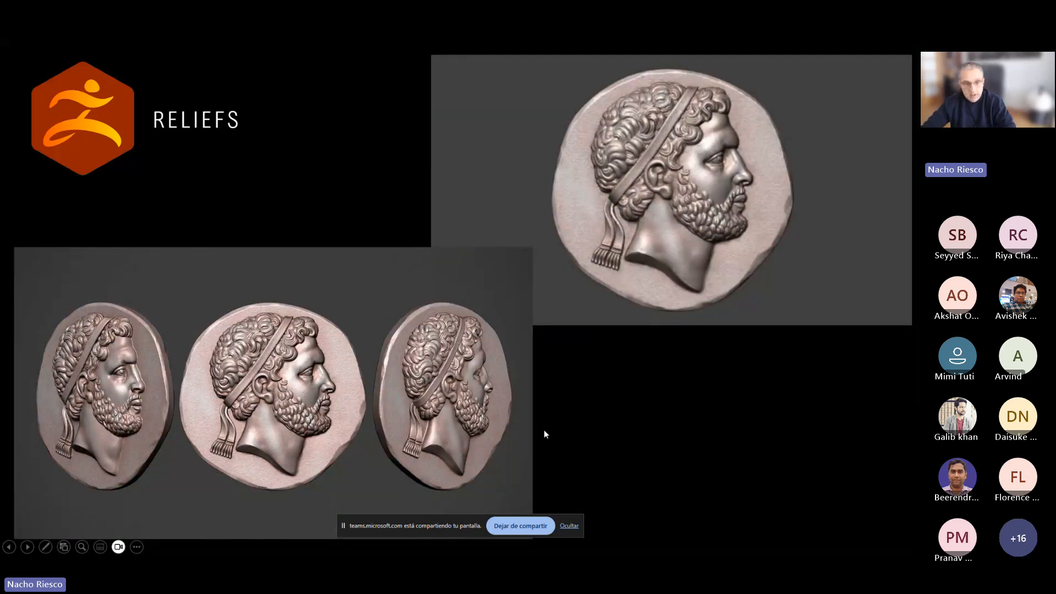
pyautogui.press('Left')
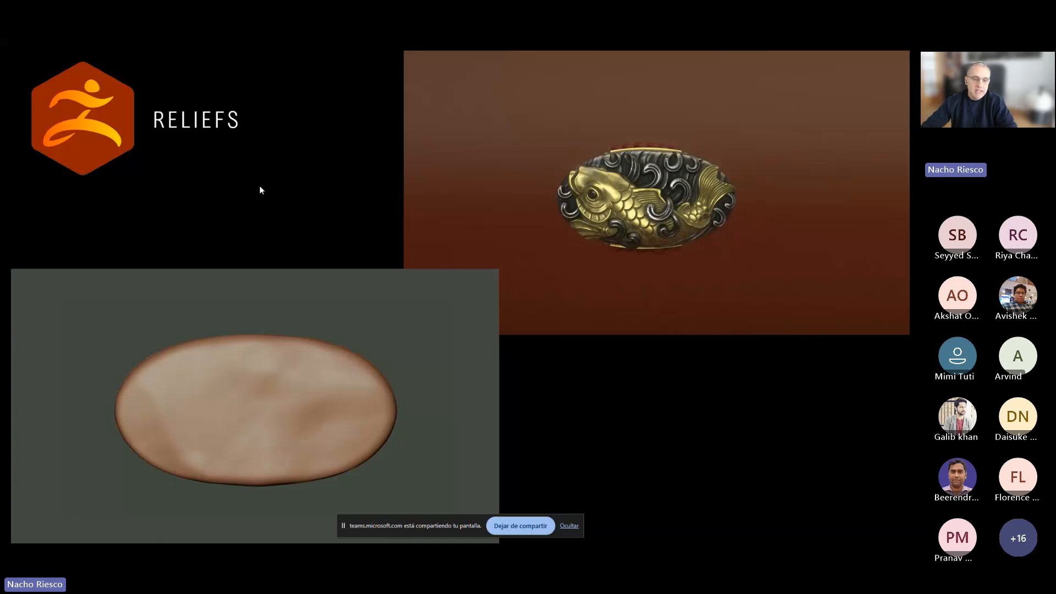
pyautogui.moveTo(544, 192)
pyautogui.click(432, 333)
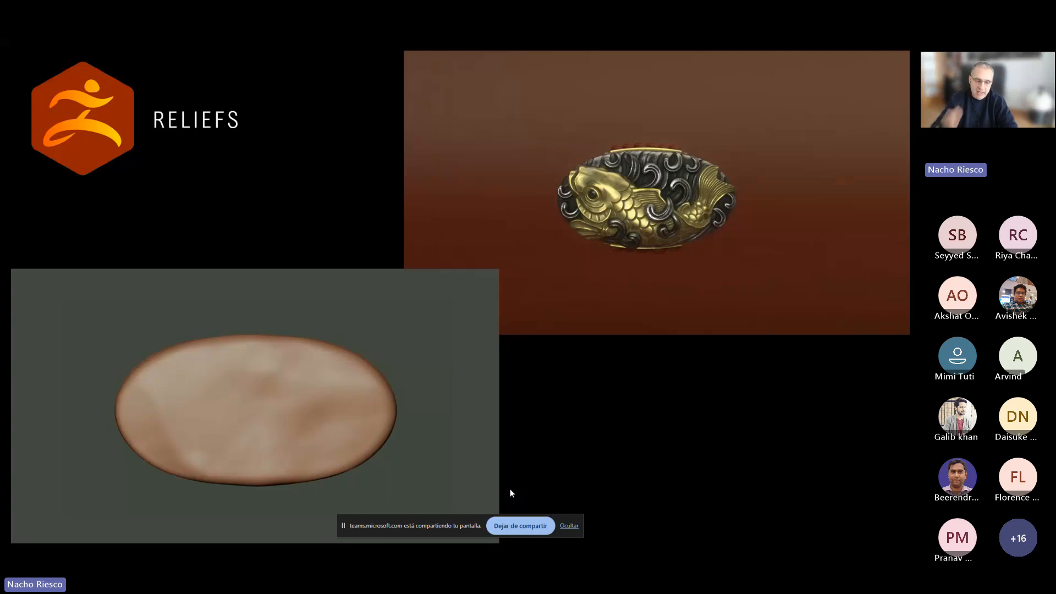
pyautogui.moveTo(179, 533)
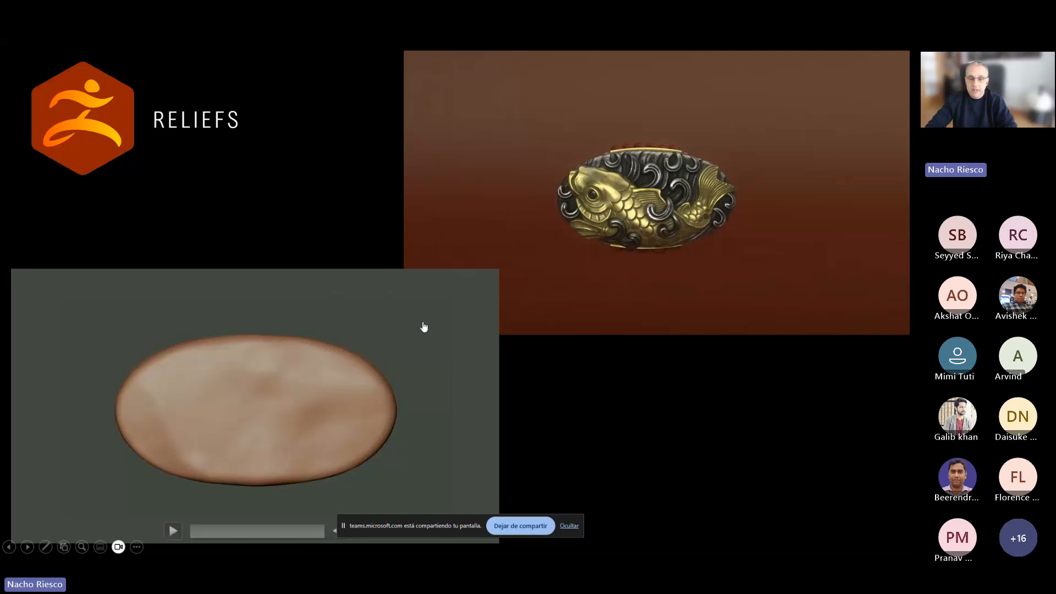
pyautogui.click(517, 241)
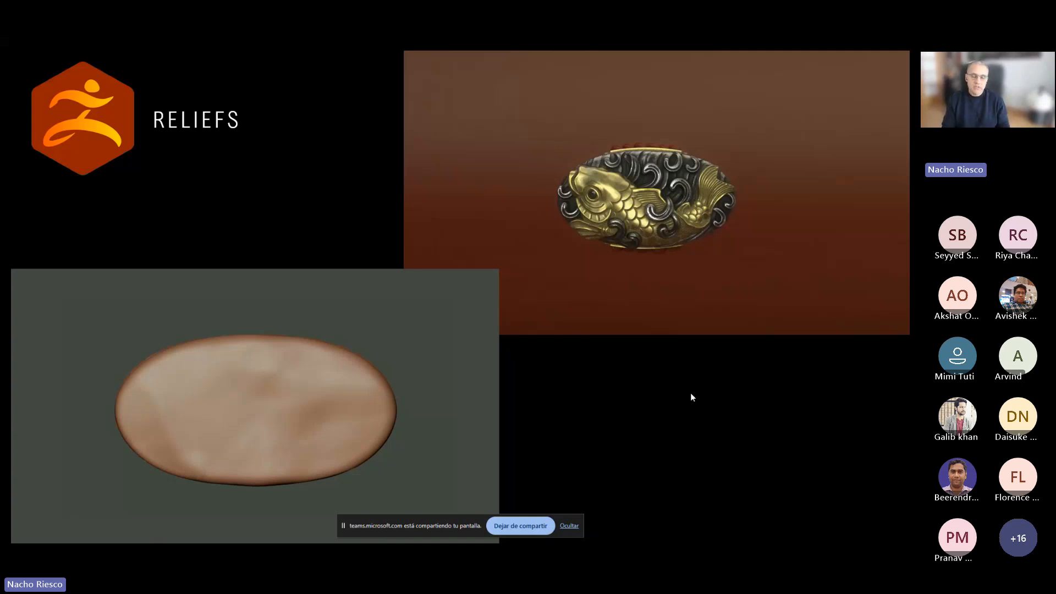
pyautogui.moveTo(508, 279)
pyautogui.click(421, 329)
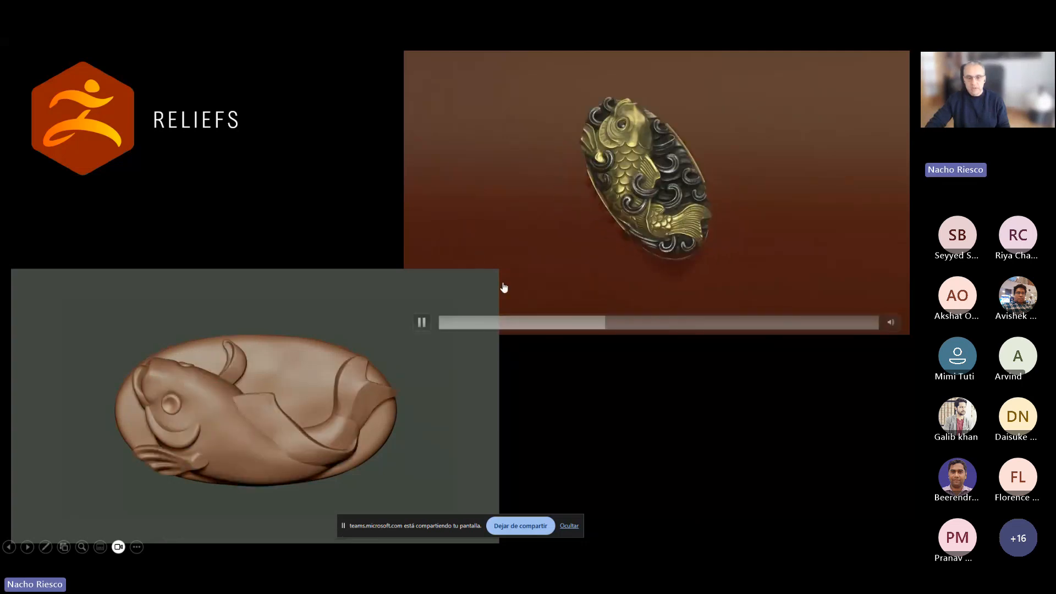
pyautogui.click(711, 261)
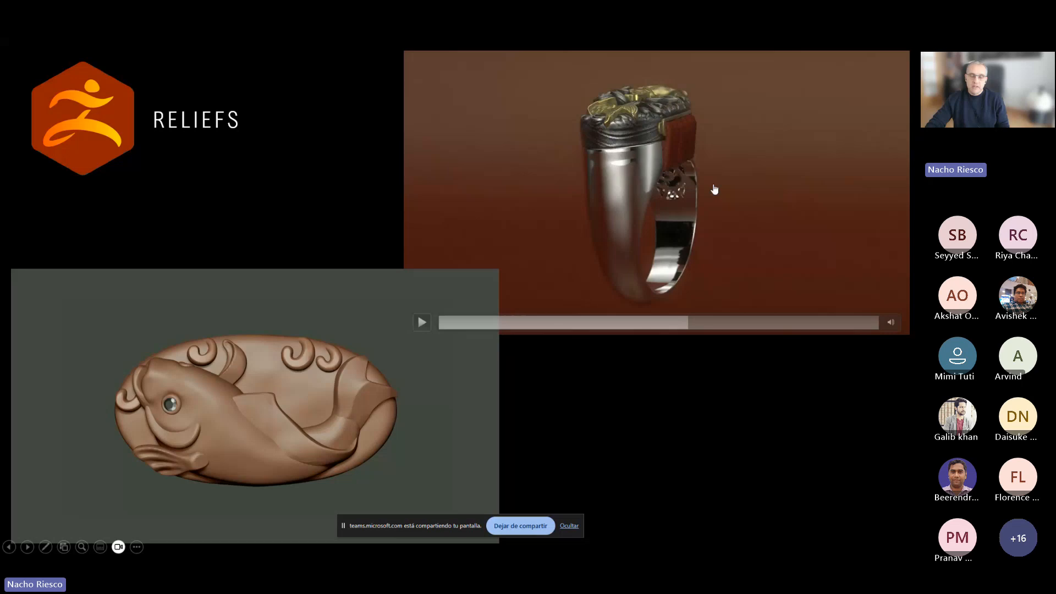
pyautogui.click(423, 324)
pyautogui.click(424, 324)
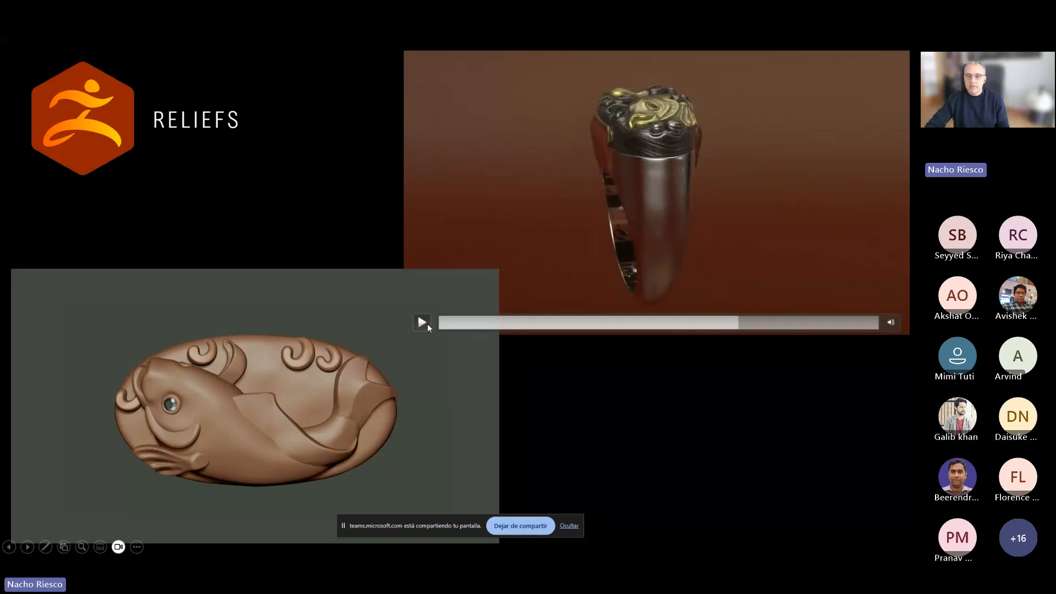
pyautogui.moveTo(736, 330); pyautogui.dragTo(767, 313)
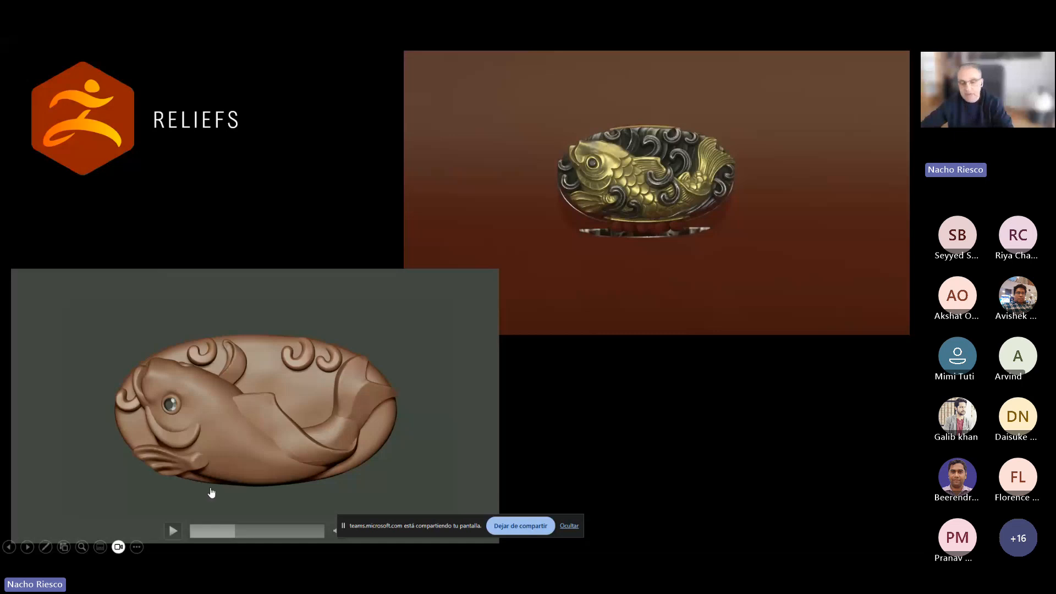
pyautogui.click(690, 408)
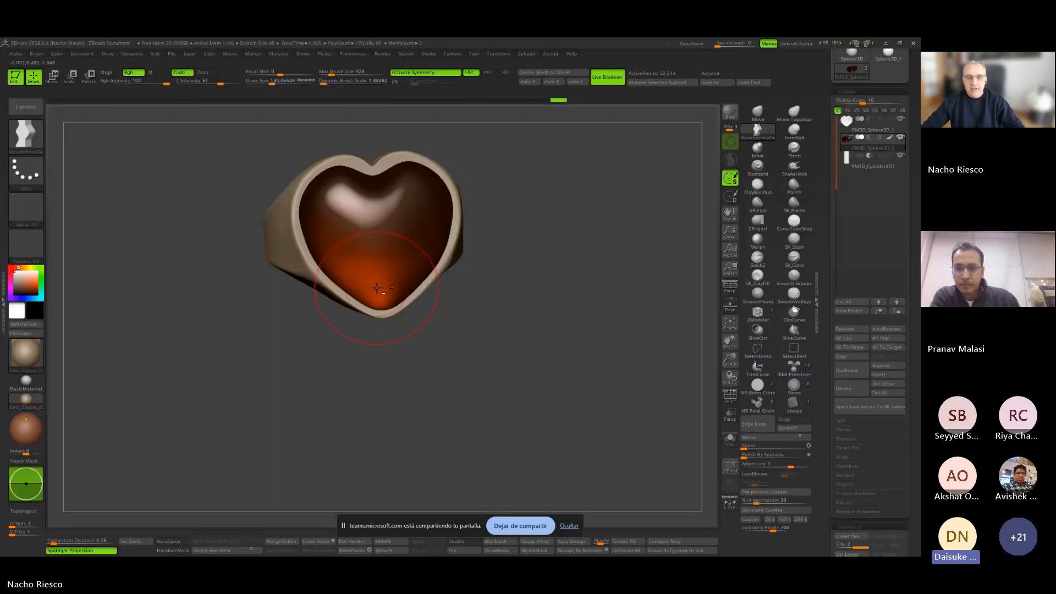
# Select the finger-hole cylinder subtool and turn off Live Boolean so the whole cylinder shows through the ring.
pyautogui.moveTo(583, 365)
pyautogui.keyDown('shift'); pyautogui.mouseDown()
pyautogui.moveTo(585, 325)
pyautogui.moveTo(627, 337)
pyautogui.moveTo(581, 318)
pyautogui.moveTo(655, 389)
pyautogui.mouseUp(); pyautogui.keyUp('shift')
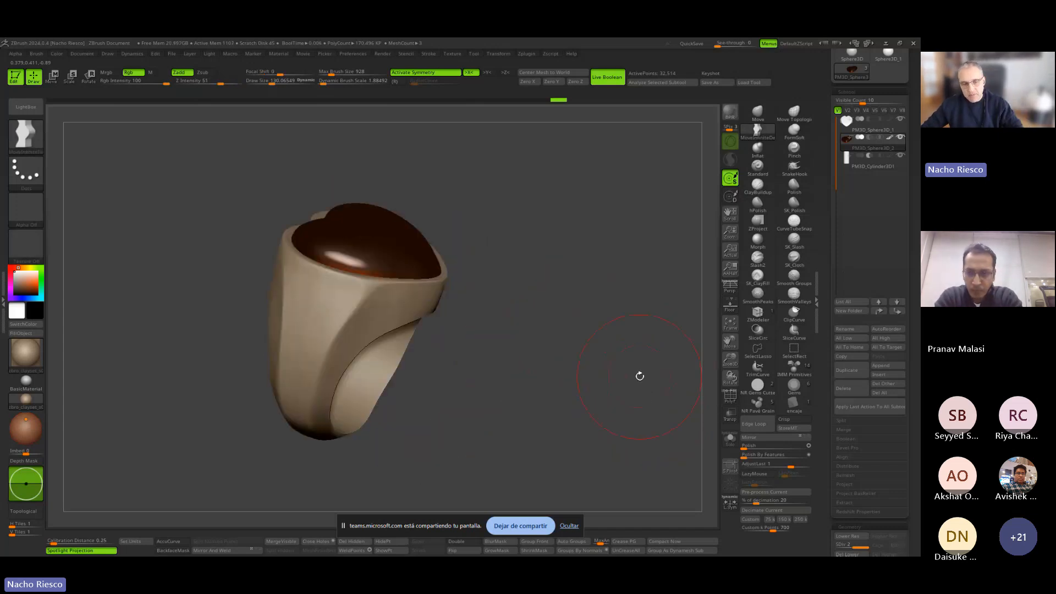
pyautogui.moveTo(640, 375); pyautogui.dragTo(597, 404)
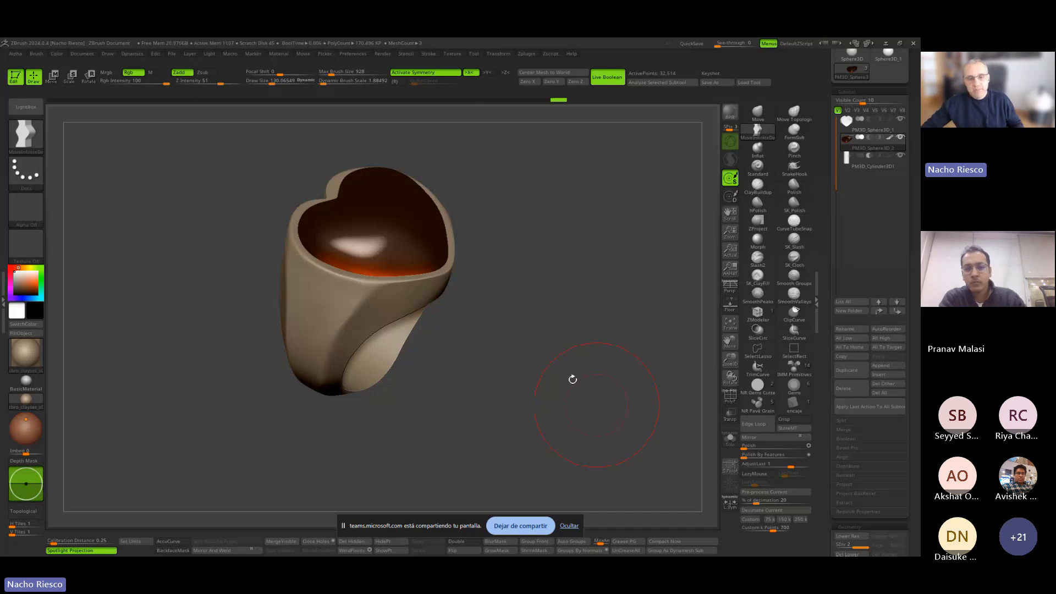
pyautogui.moveTo(497, 287); pyautogui.dragTo(393, 413)
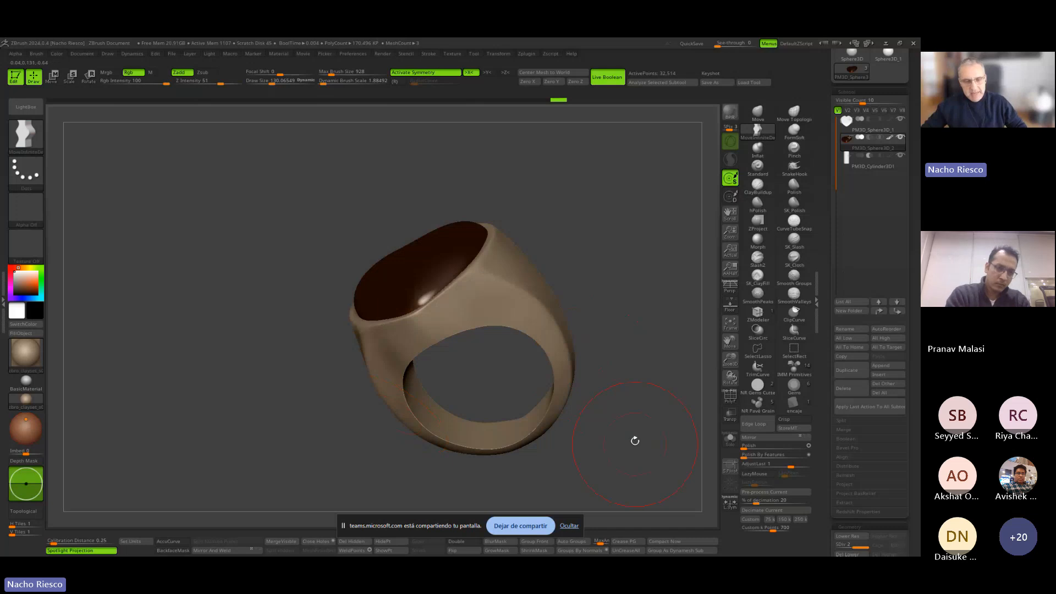
pyautogui.moveTo(632, 438); pyautogui.dragTo(632, 432)
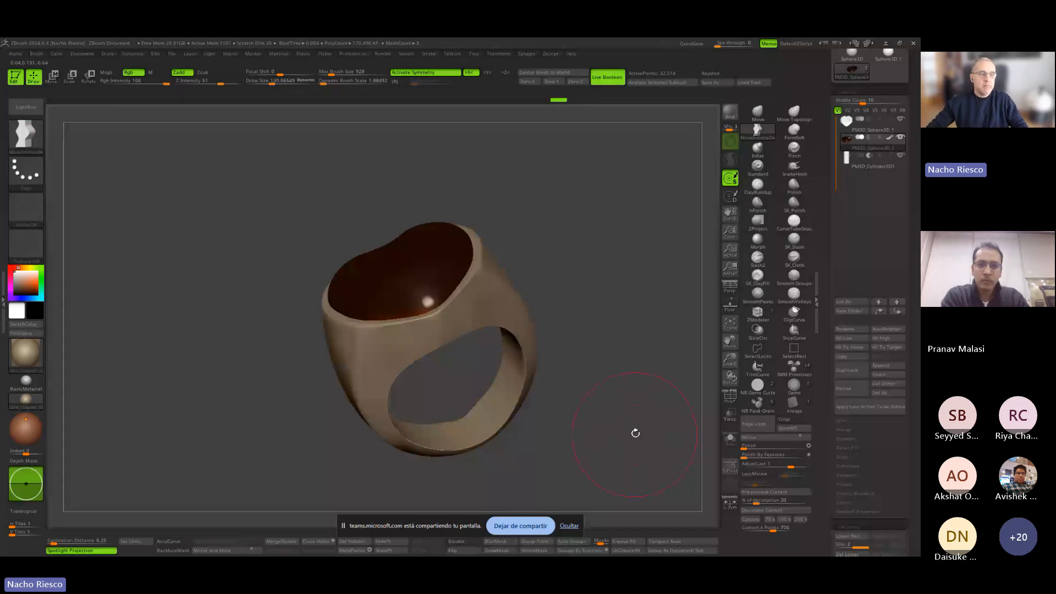
pyautogui.moveTo(634, 432); pyautogui.dragTo(557, 392)
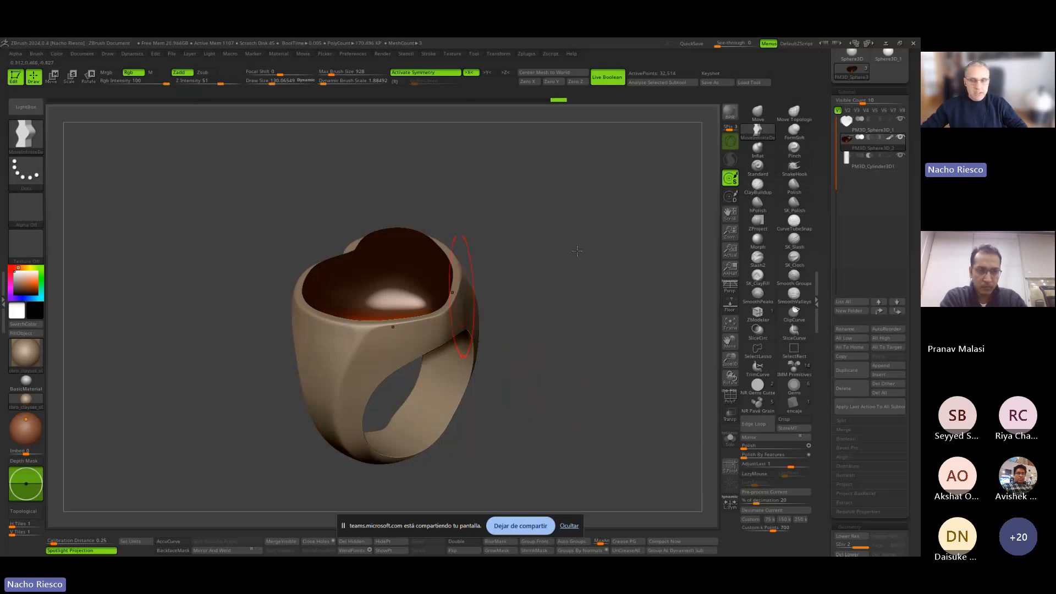
pyautogui.click(875, 168)
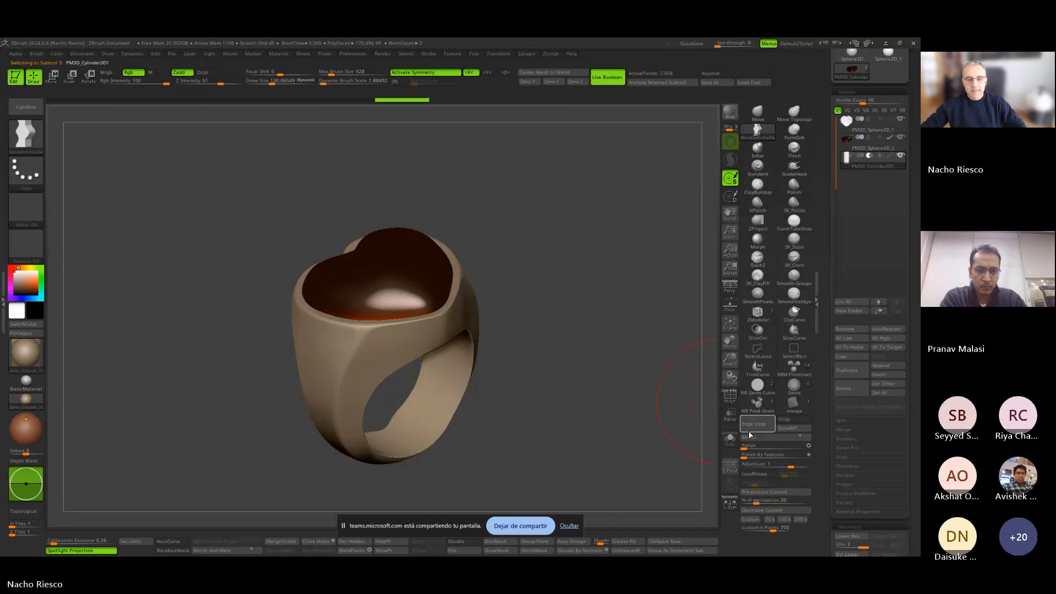
pyautogui.hotkey('ctrl', 'b')
pyautogui.moveTo(637, 277); pyautogui.dragTo(485, 341)
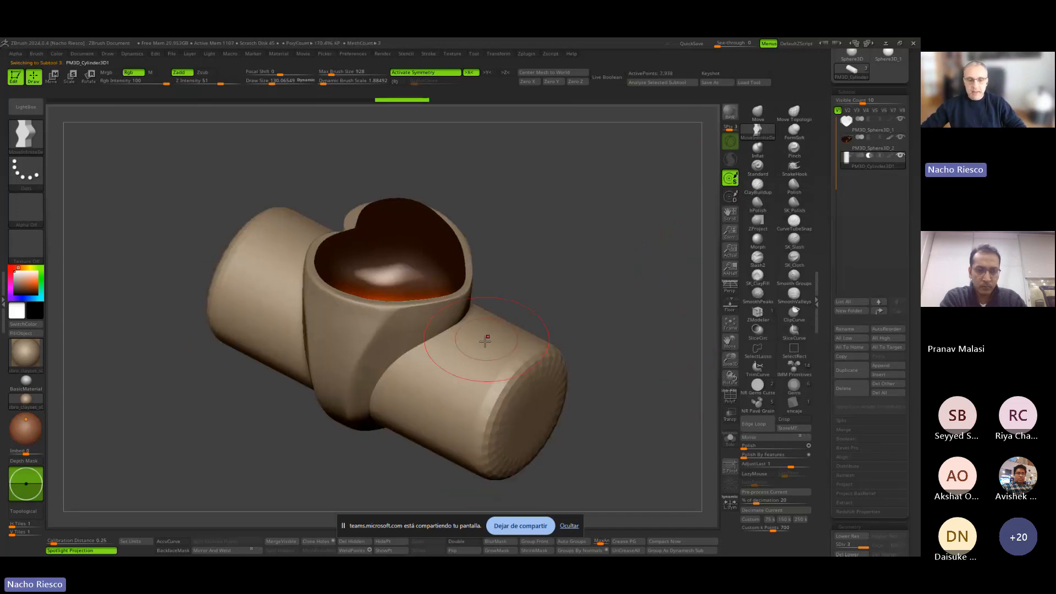
# Examine from several angles how the cylinder passes through the ring body beneath the heart gem.
pyautogui.moveTo(542, 263); pyautogui.dragTo(714, 253)
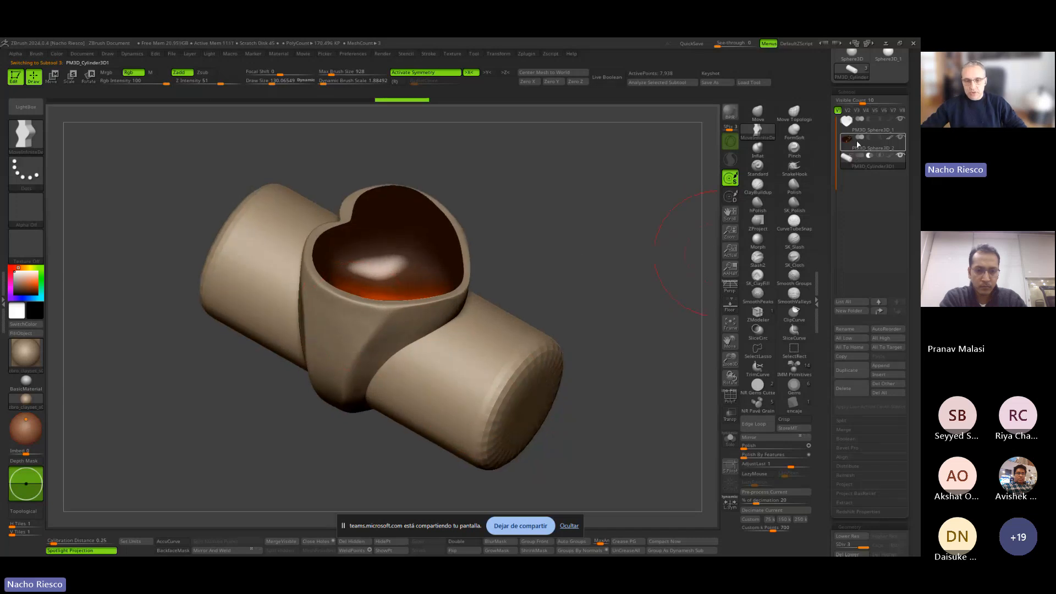
pyautogui.moveTo(616, 368); pyautogui.dragTo(625, 283)
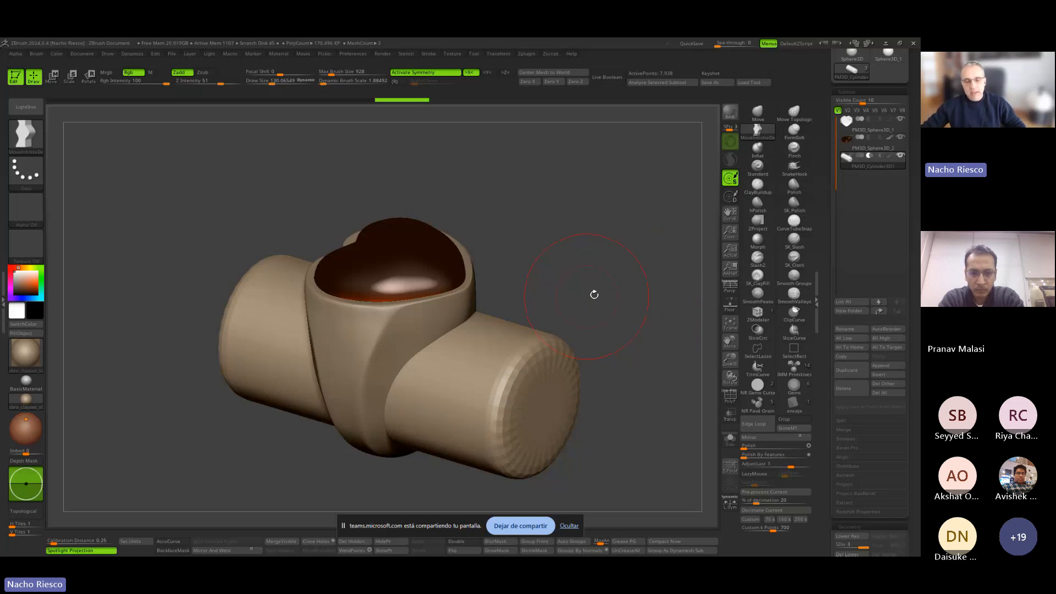
pyautogui.moveTo(606, 255); pyautogui.dragTo(605, 268)
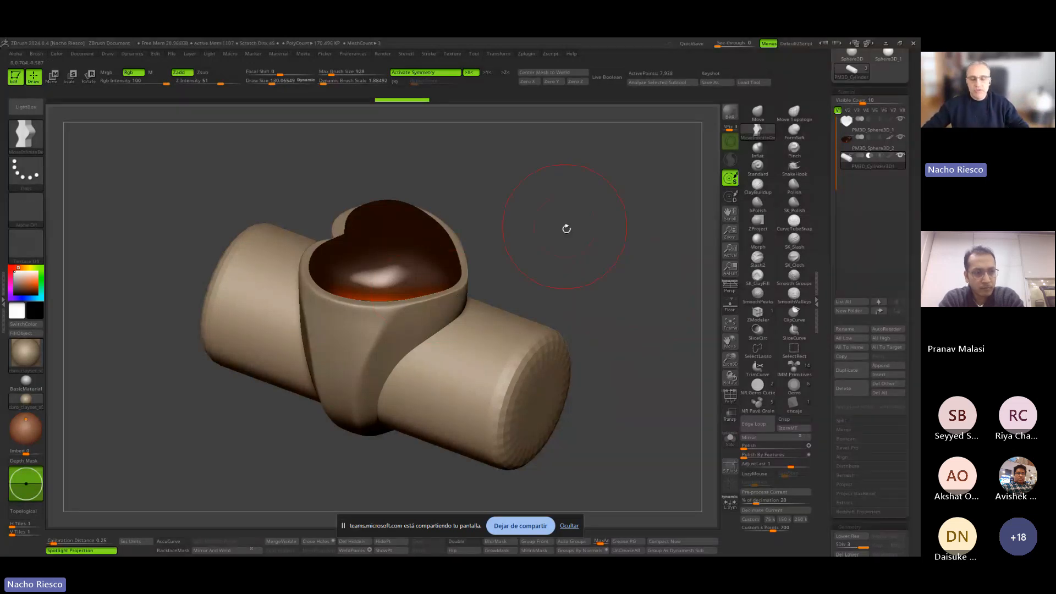
pyautogui.moveTo(567, 228); pyautogui.dragTo(585, 262)
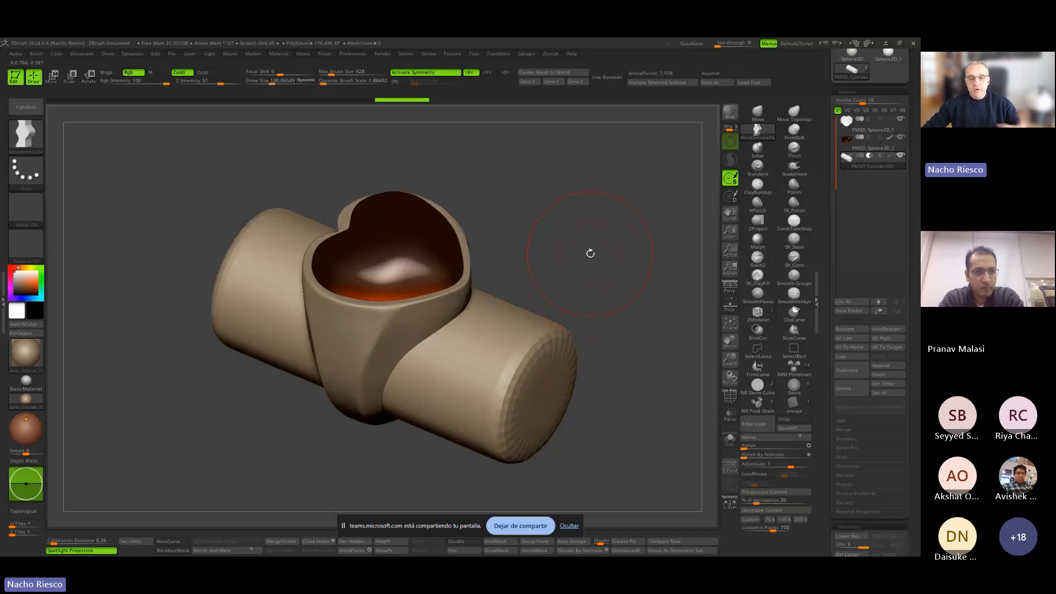
pyautogui.moveTo(609, 214); pyautogui.dragTo(613, 269)
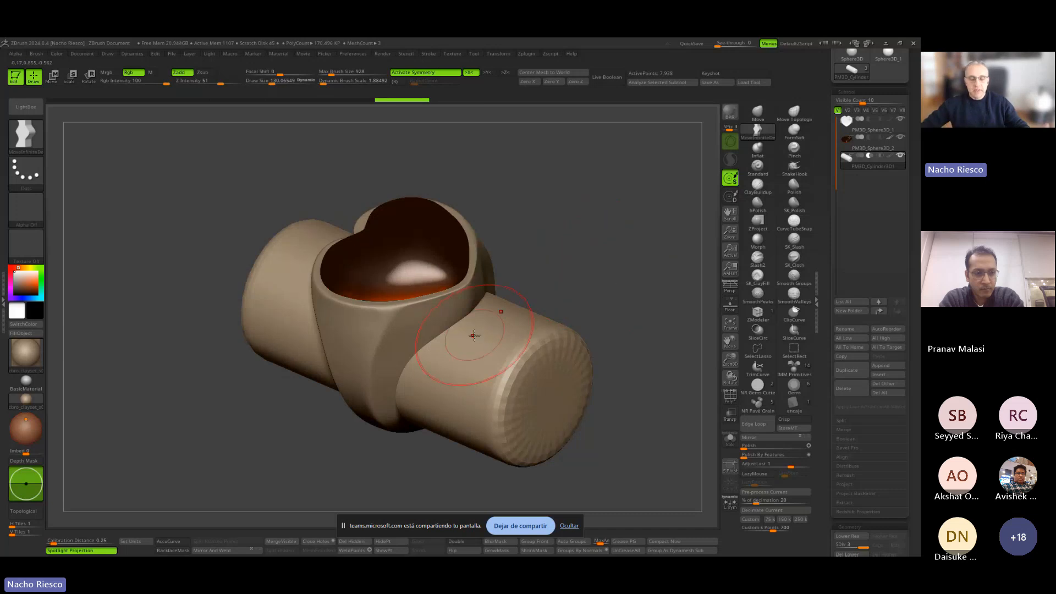
pyautogui.moveTo(546, 262); pyautogui.dragTo(559, 289)
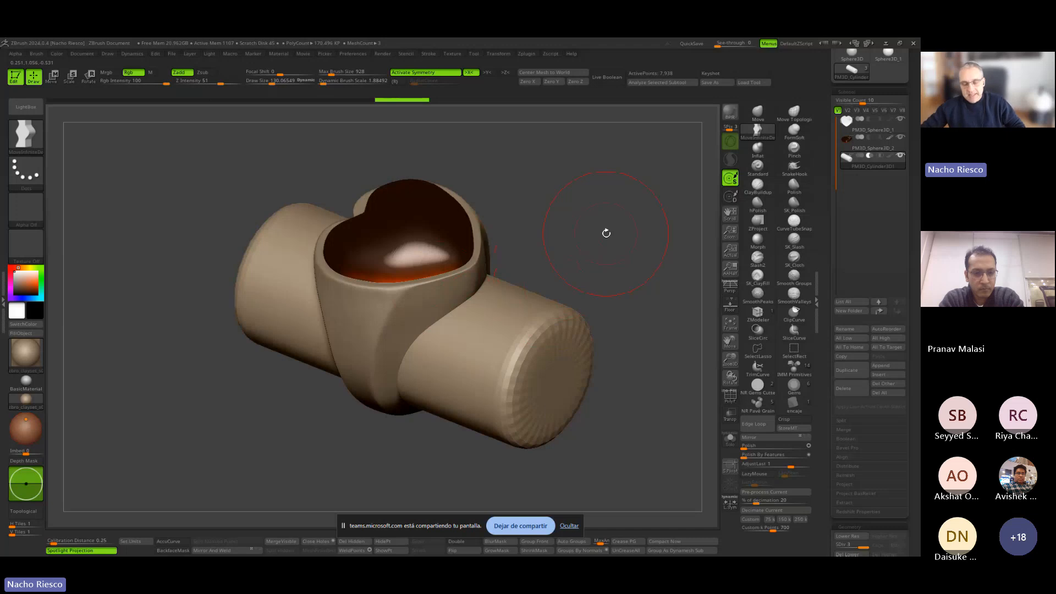
pyautogui.moveTo(606, 234); pyautogui.dragTo(606, 299)
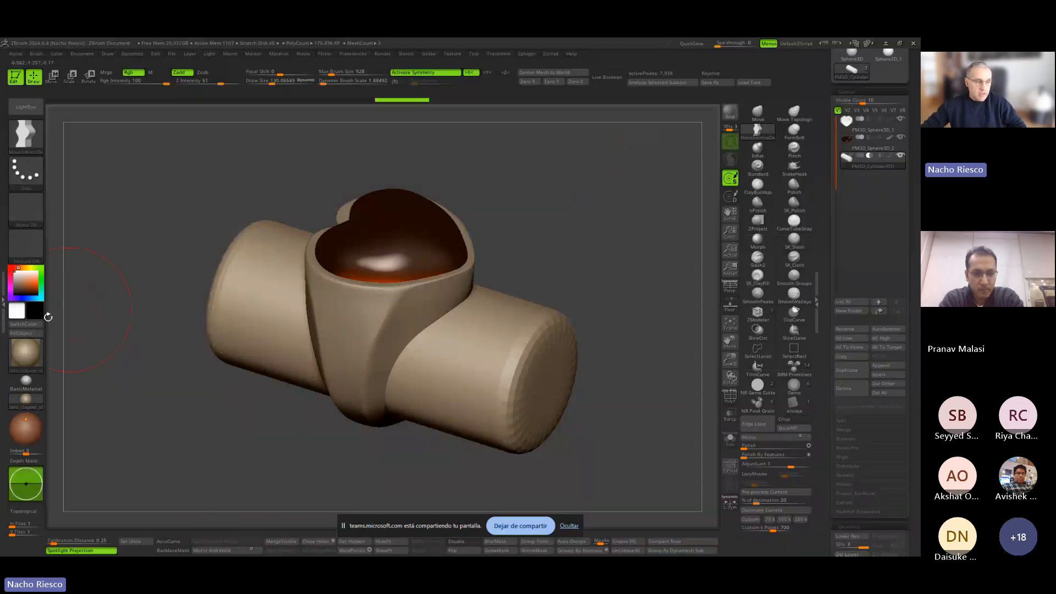
# Set the scene scale with Scale Master, picking the 1.18 × 2.82 × 1.18 mm option for the finger-hole cylinder.
pyautogui.click(4, 304)
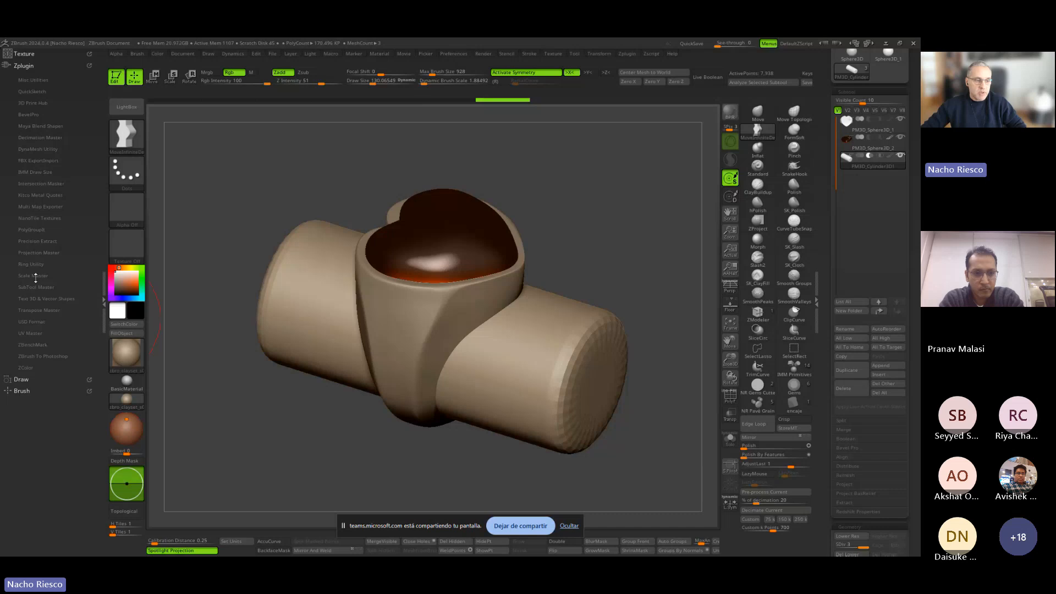
pyautogui.click(35, 276)
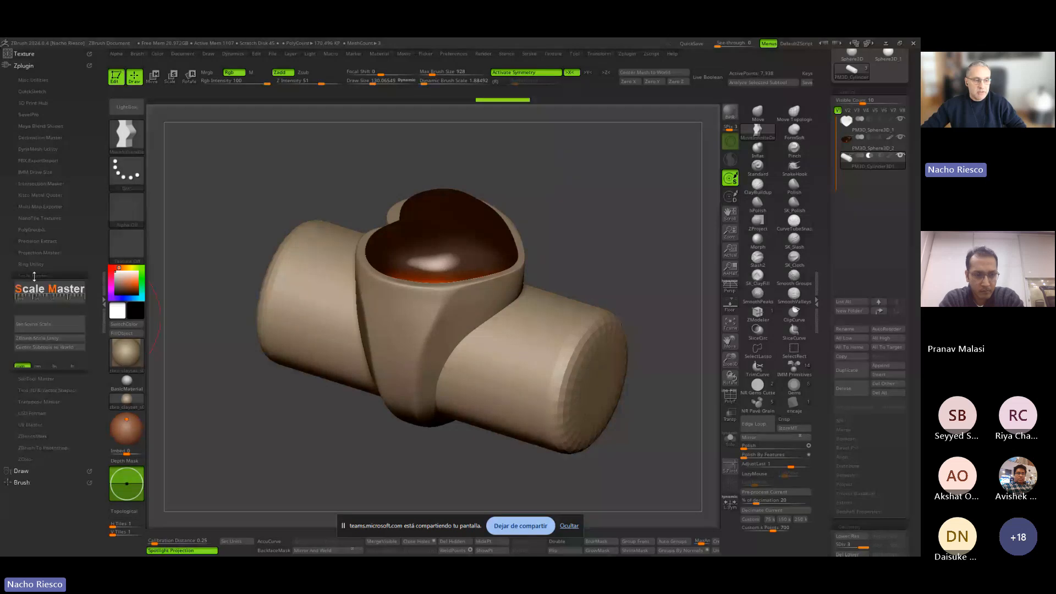
pyautogui.click(46, 326)
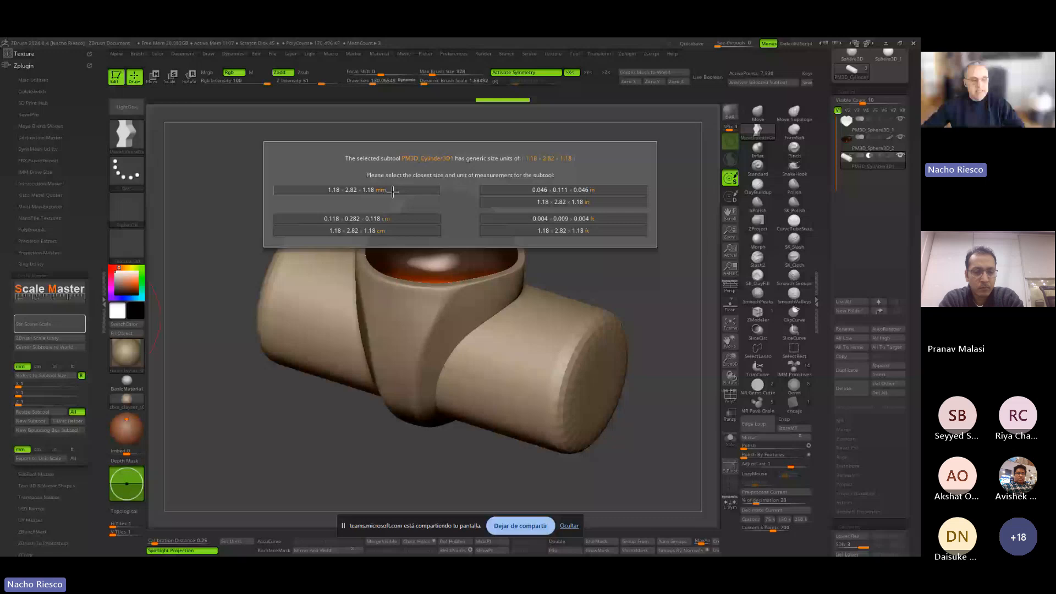
pyautogui.click(393, 191)
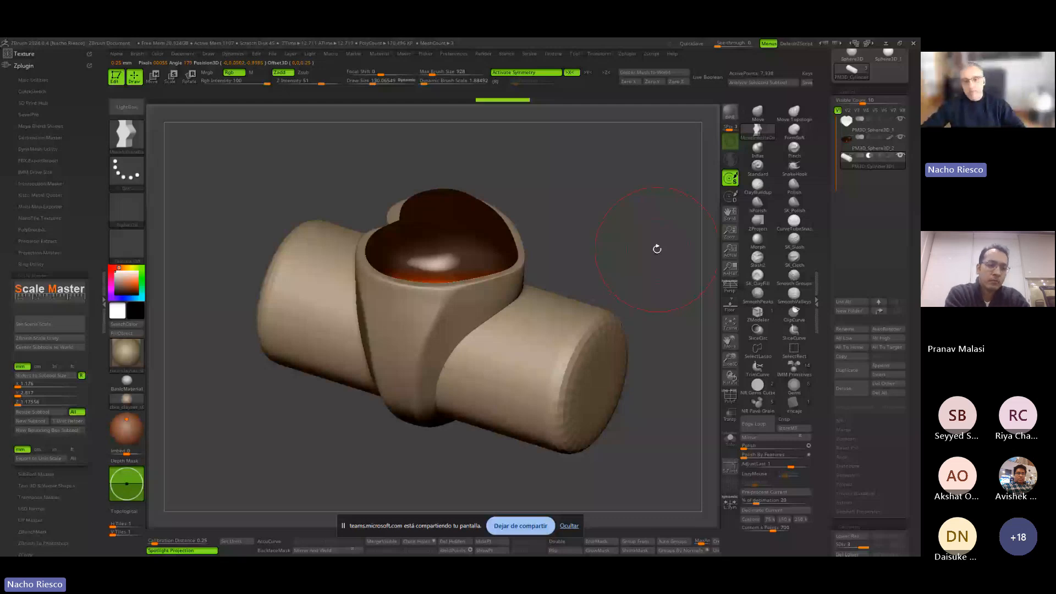
# Drop the finger-hole cylinder to a lower subdivision level and inspect its round end against the ring body.
pyautogui.hotkey('shift', 'd')
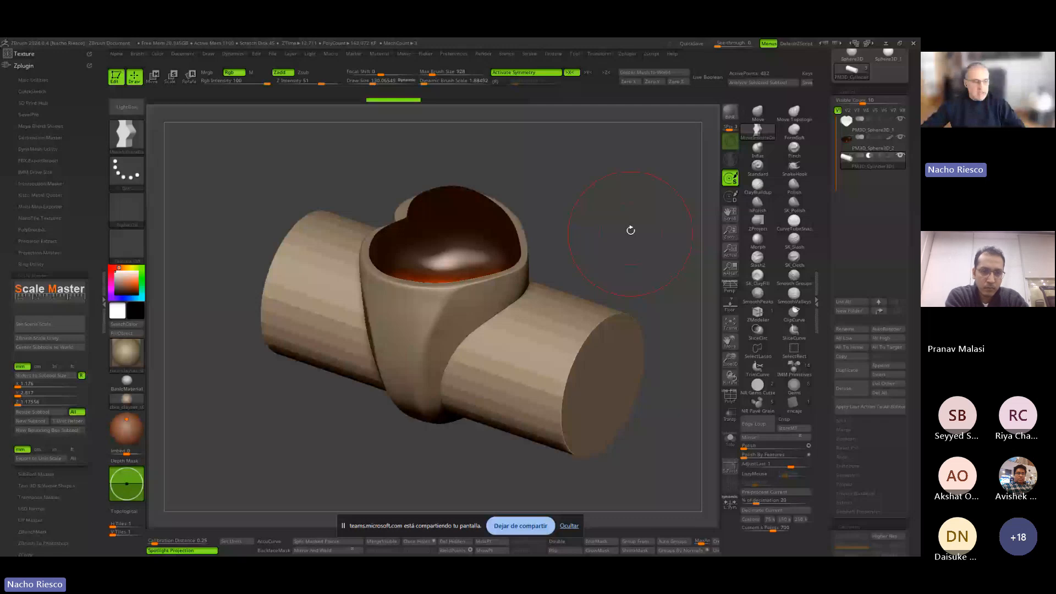
pyautogui.moveTo(631, 230); pyautogui.dragTo(495, 308)
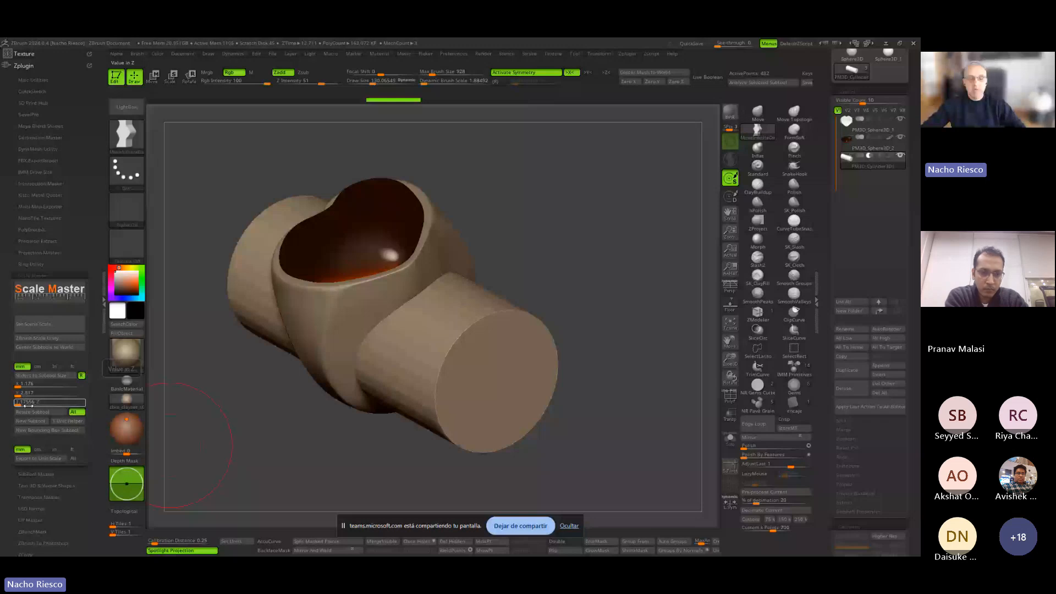
pyautogui.moveTo(408, 483); pyautogui.dragTo(337, 454)
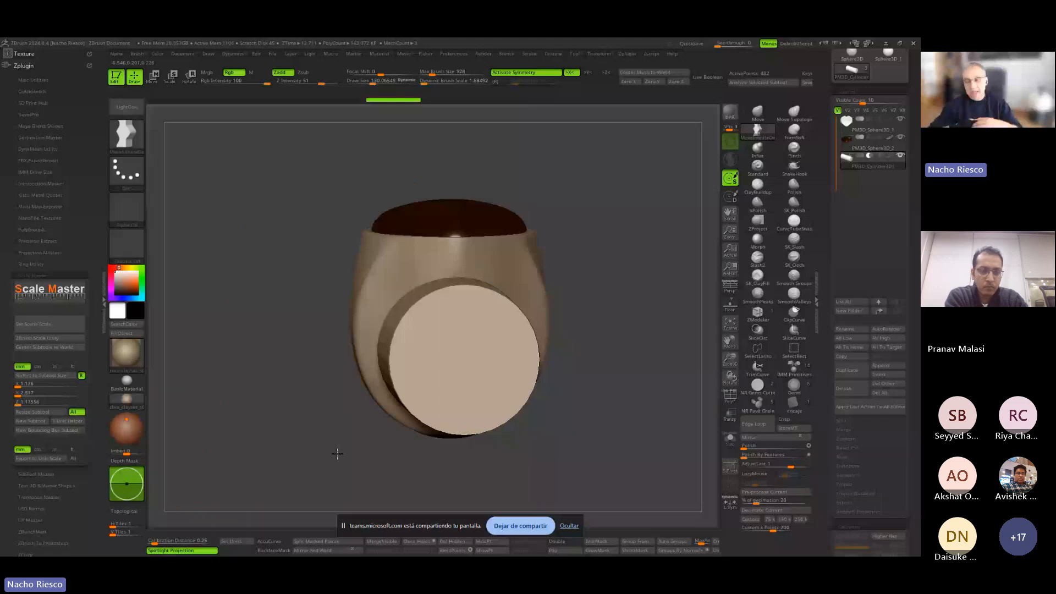
pyautogui.moveTo(337, 454); pyautogui.dragTo(624, 448)
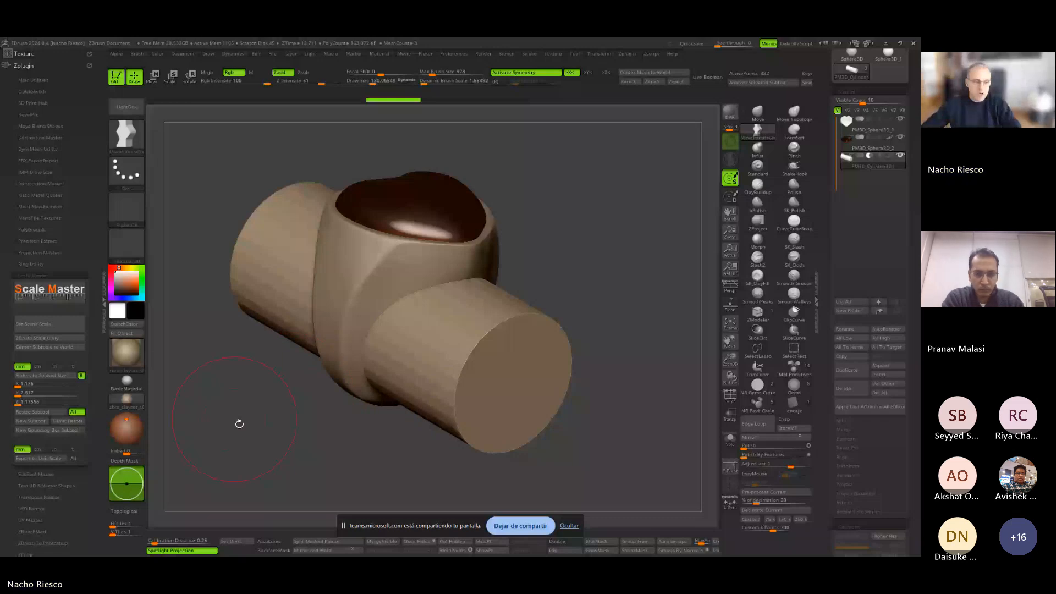
# Try to set the cylinder's X size to 19 mm in Scale Master.
pyautogui.click(54, 388)
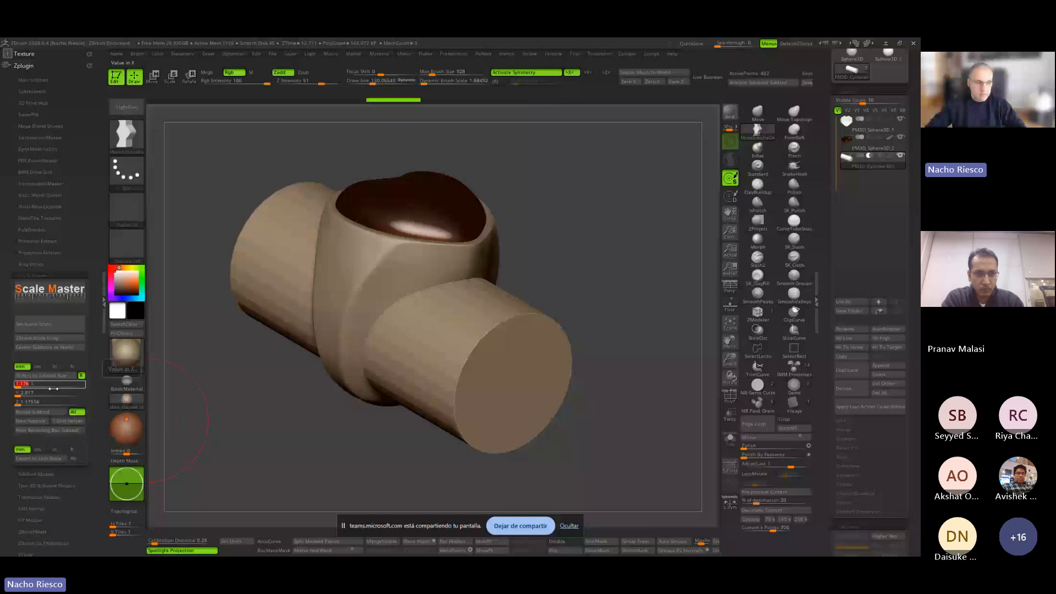
pyautogui.write('19')
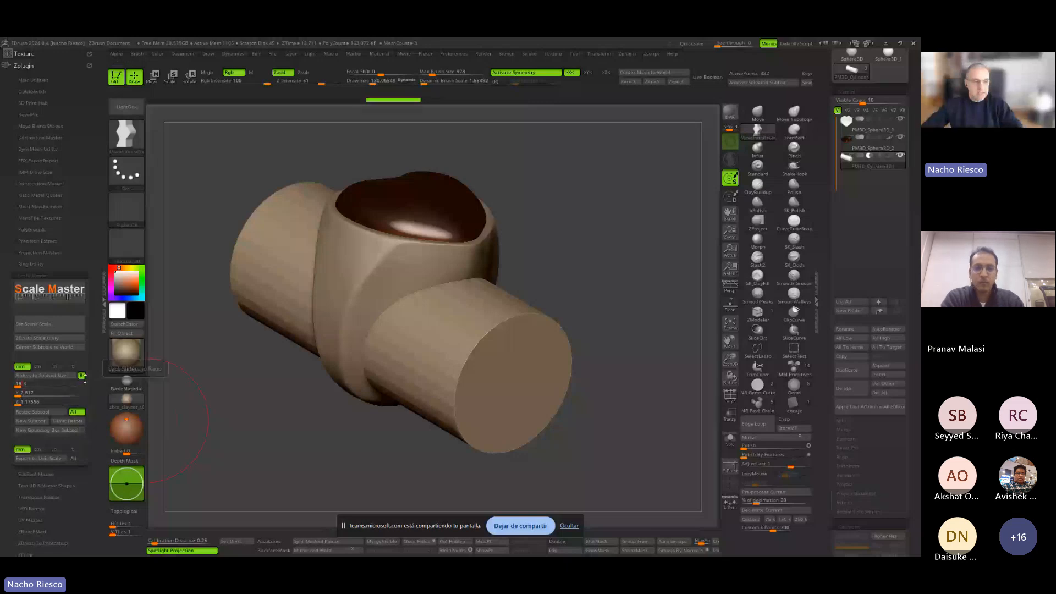
pyautogui.click(22, 384)
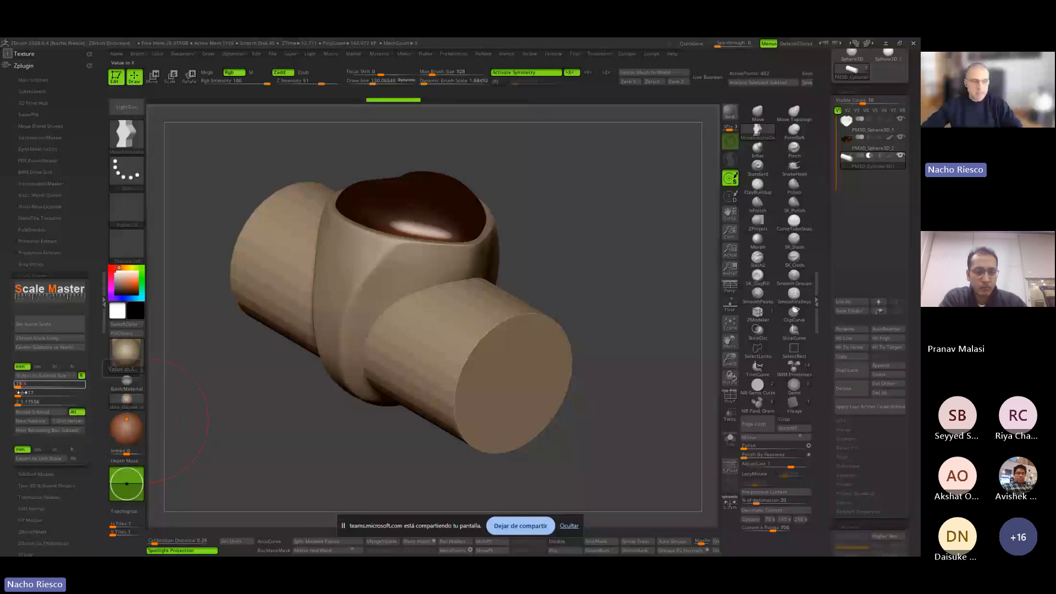
pyautogui.press('Tab')
pyautogui.press('Tab')
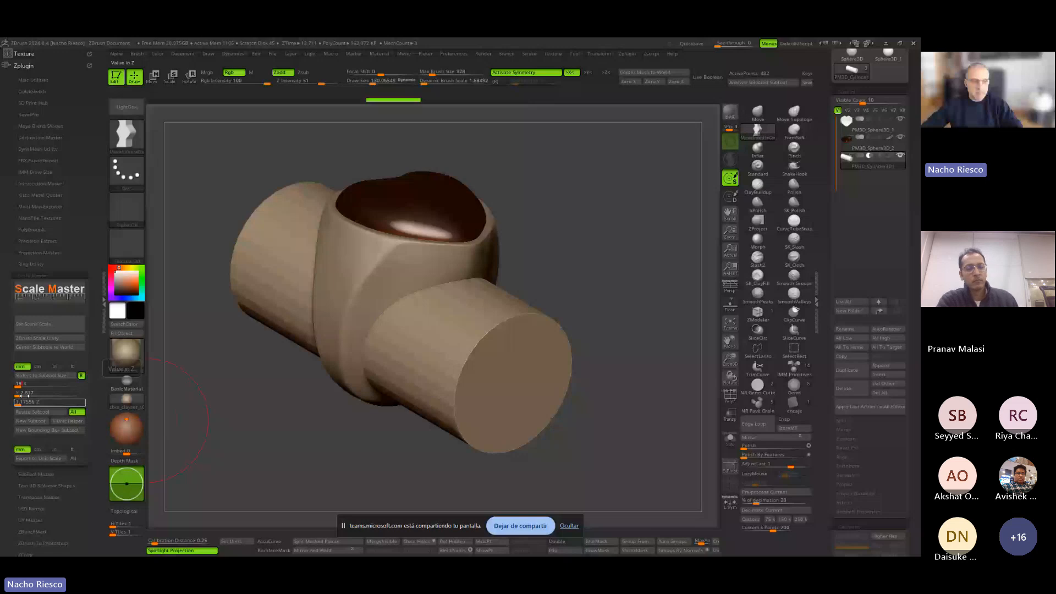
pyautogui.click(21, 384)
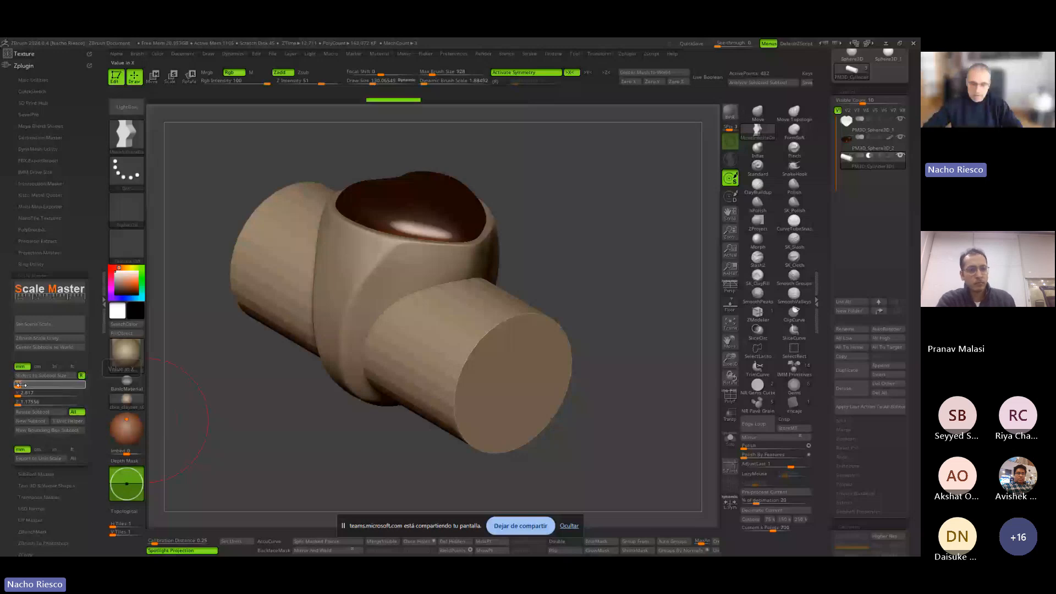
pyautogui.click(33, 394)
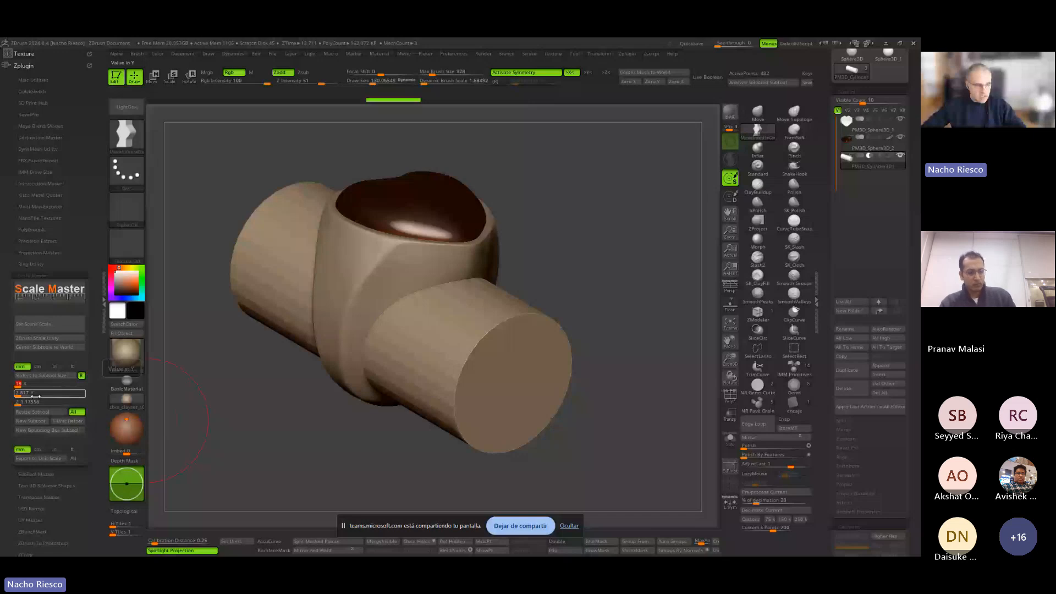
pyautogui.press('Return')
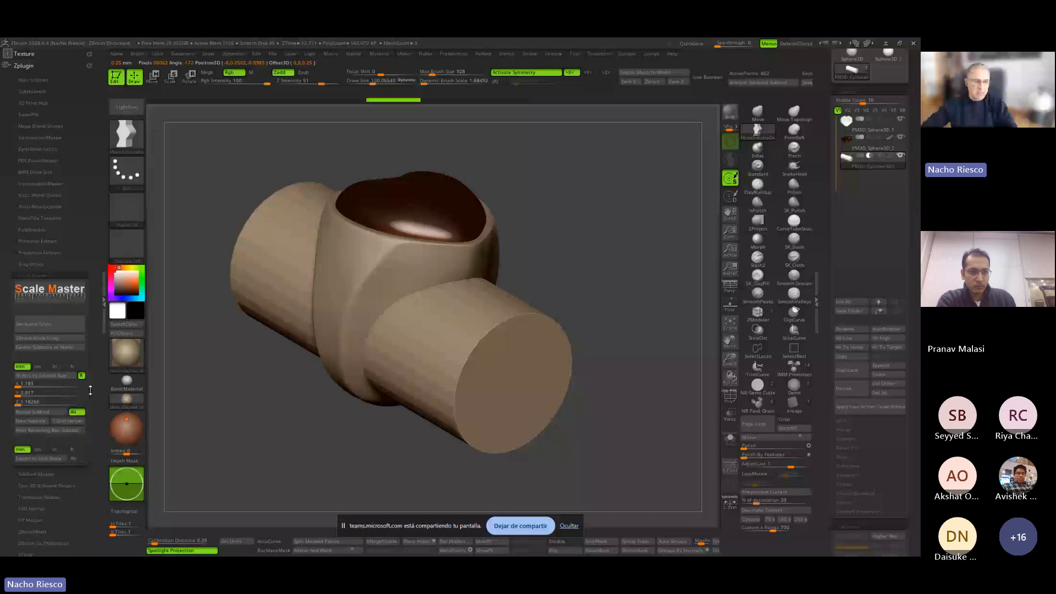
# Set the cylinder's X size to 19 mm and resize all subtools proportionally with it.
pyautogui.click(46, 384)
pyautogui.write('19')
pyautogui.press('Return')
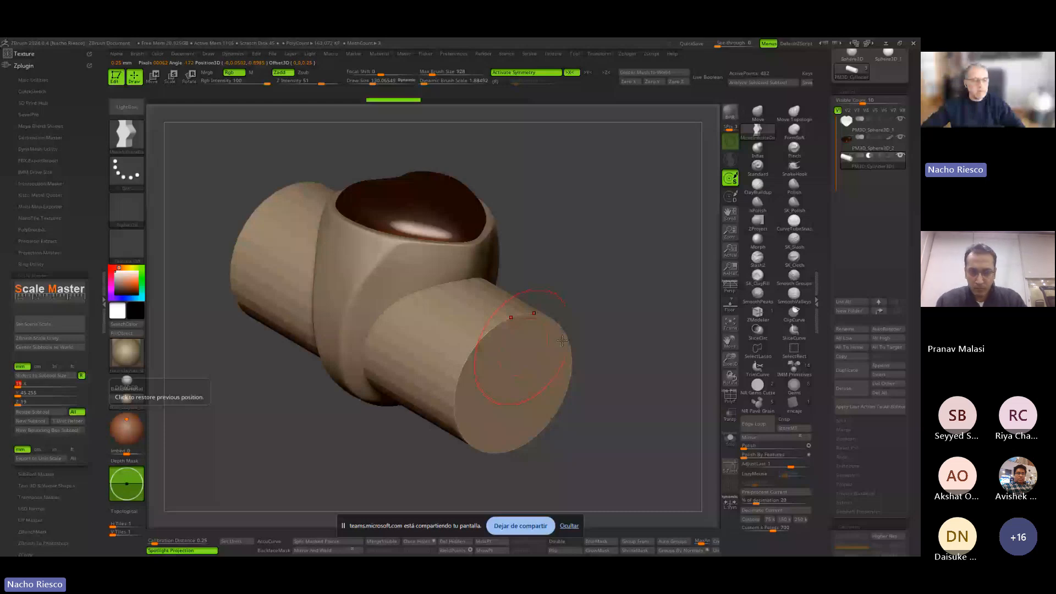
pyautogui.moveTo(600, 354); pyautogui.dragTo(633, 308)
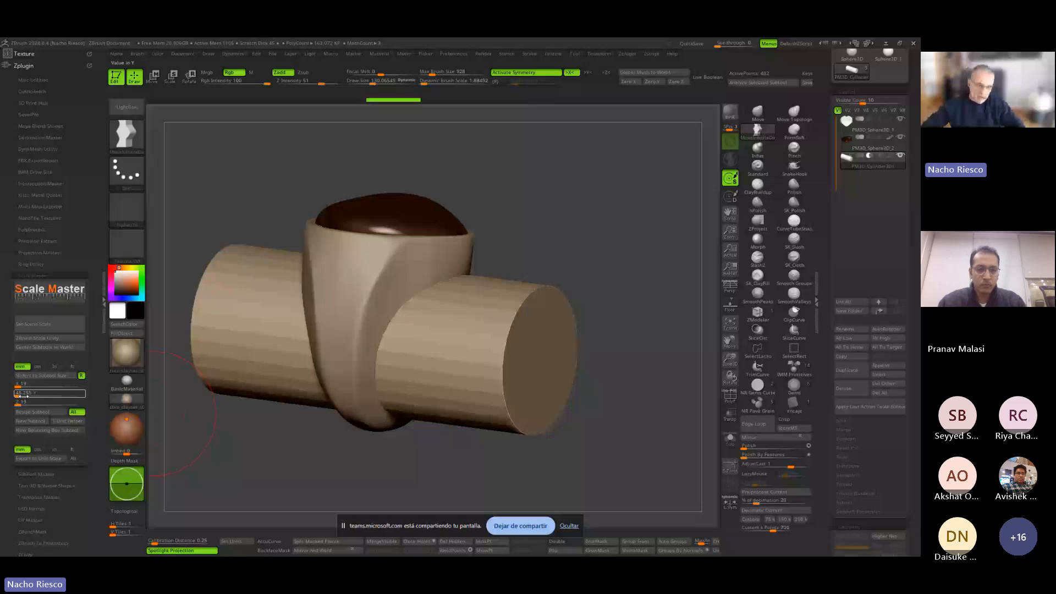
pyautogui.click(79, 414)
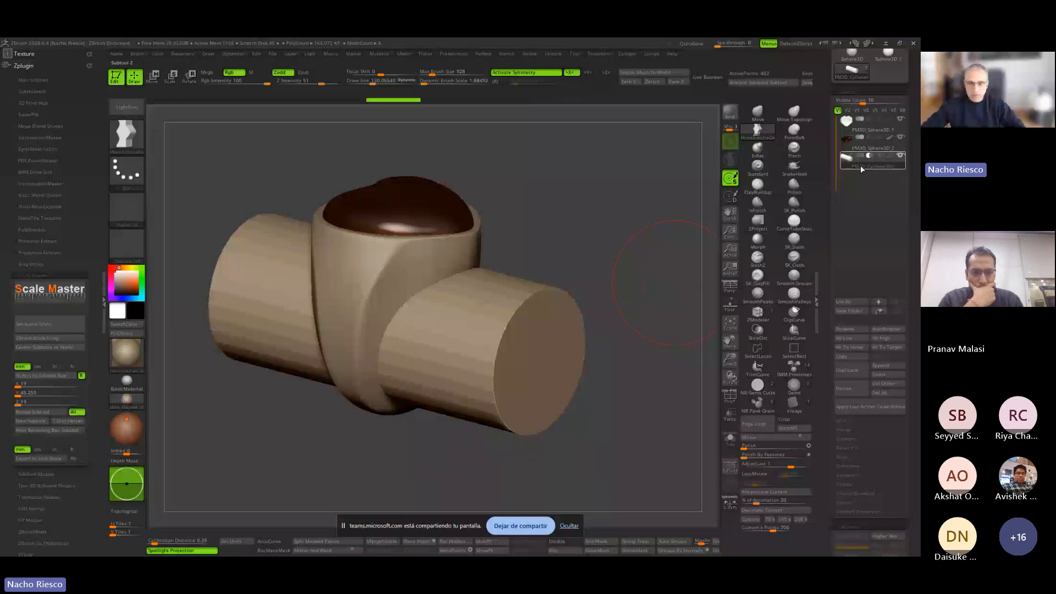
# Check the resized cylinder's dimensions in Scale Master's scene scale options with the whole ring framed, then dismiss the options.
pyautogui.moveTo(857, 122)
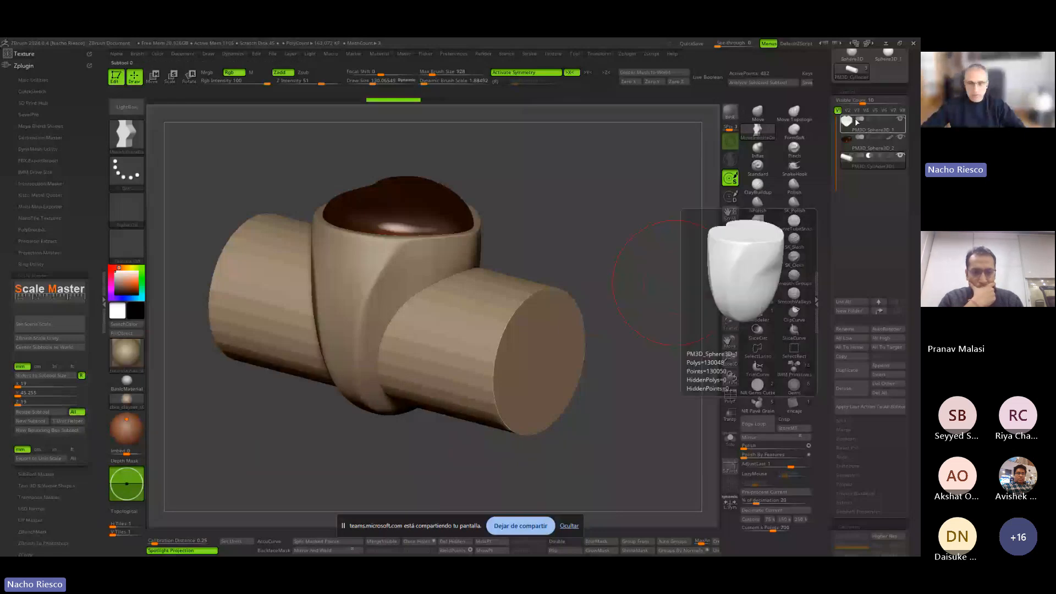
pyautogui.moveTo(868, 165)
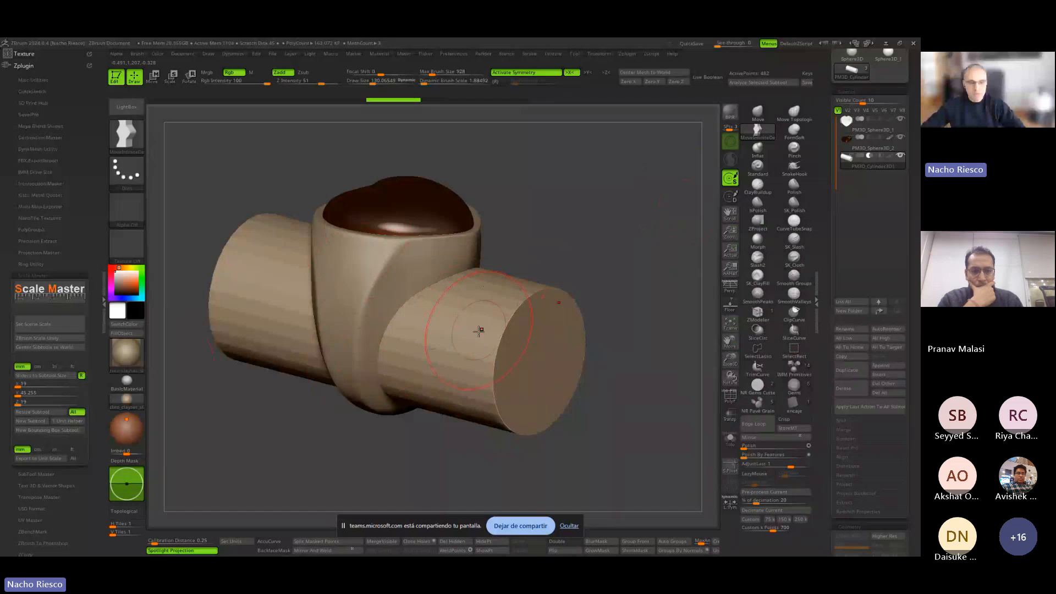
pyautogui.click(72, 451)
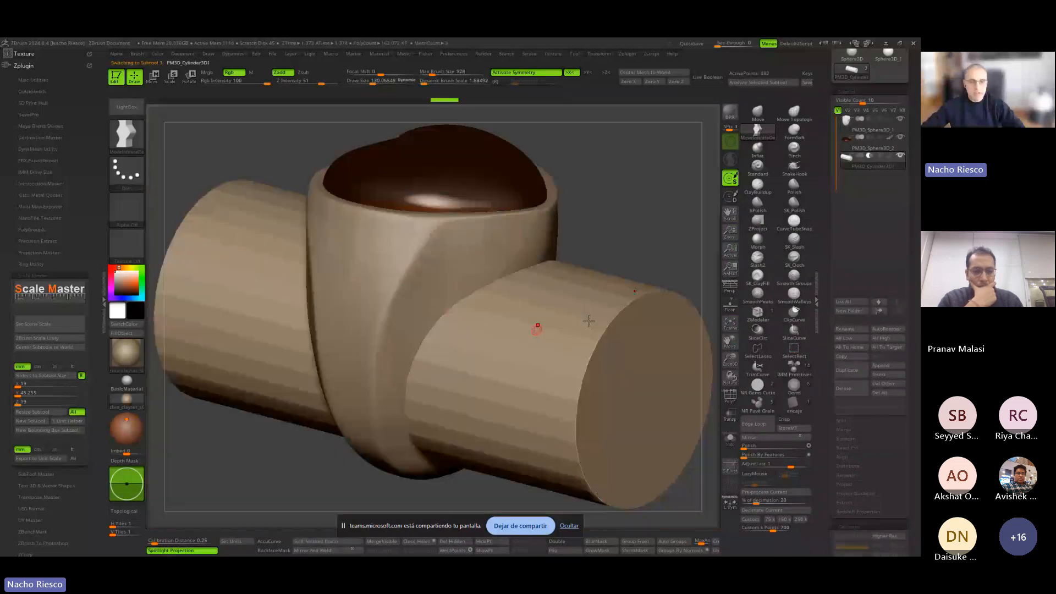
pyautogui.press('f')
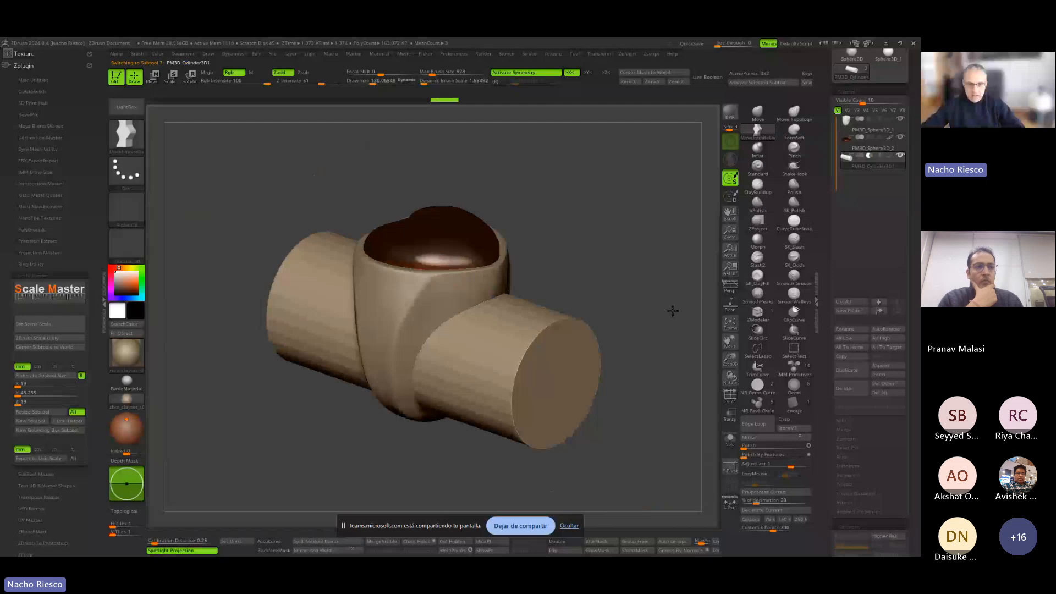
pyautogui.moveTo(672, 311); pyautogui.dragTo(656, 303)
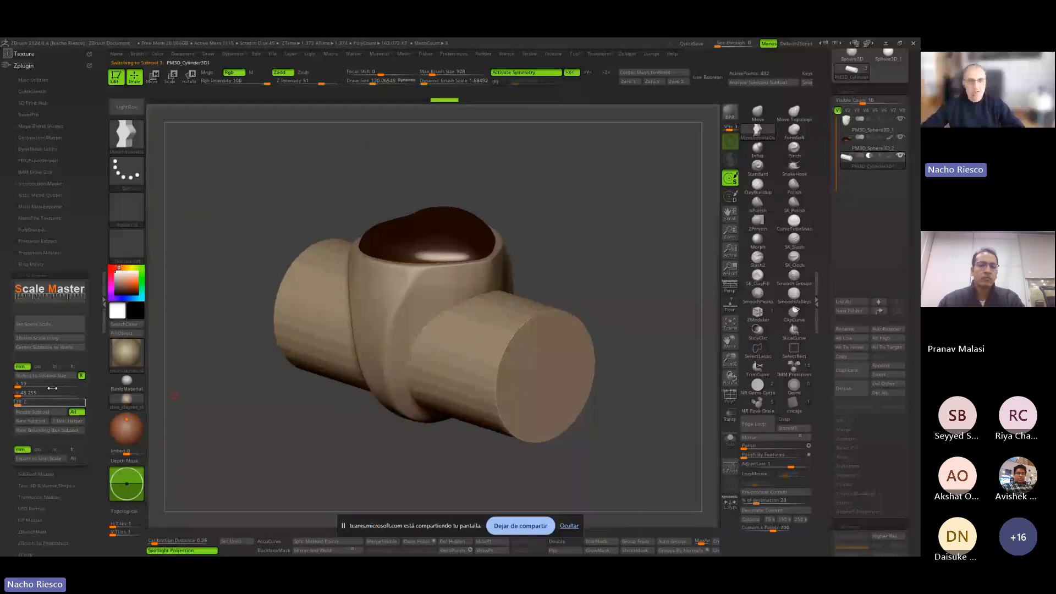
pyautogui.click(49, 325)
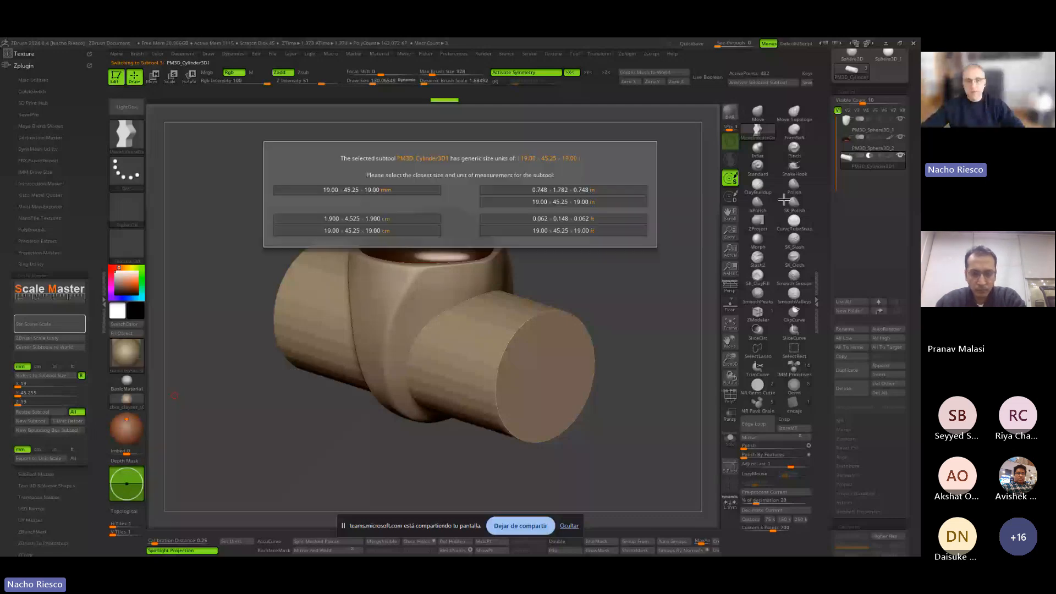
pyautogui.click(784, 199)
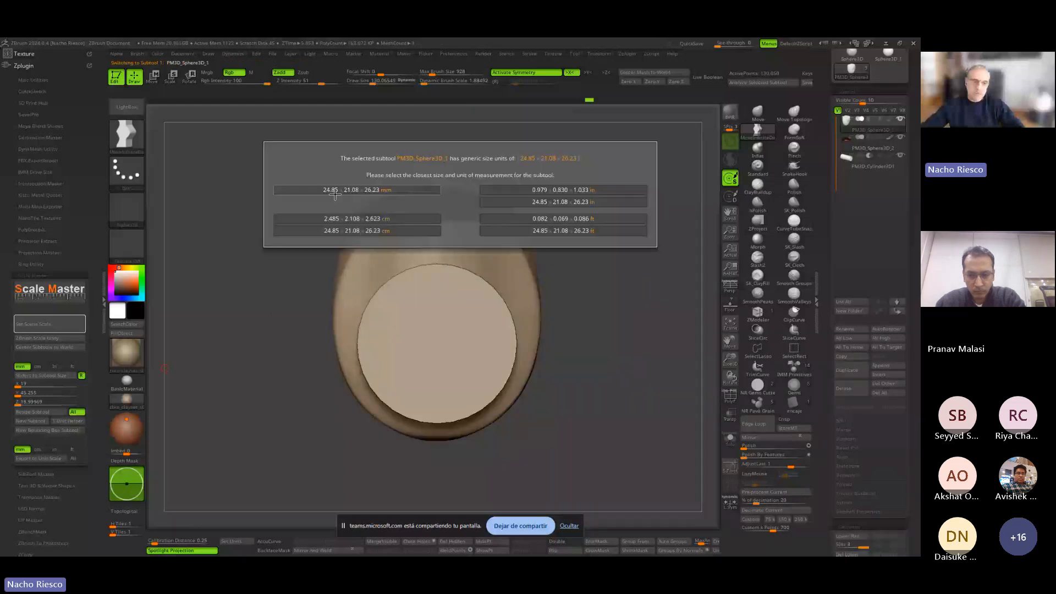
# Set the ring body's scene scale with the 24.85 × 21.08 × 26.23 mm option, and select the heart gem to read its dimensions.
pyautogui.click(334, 191)
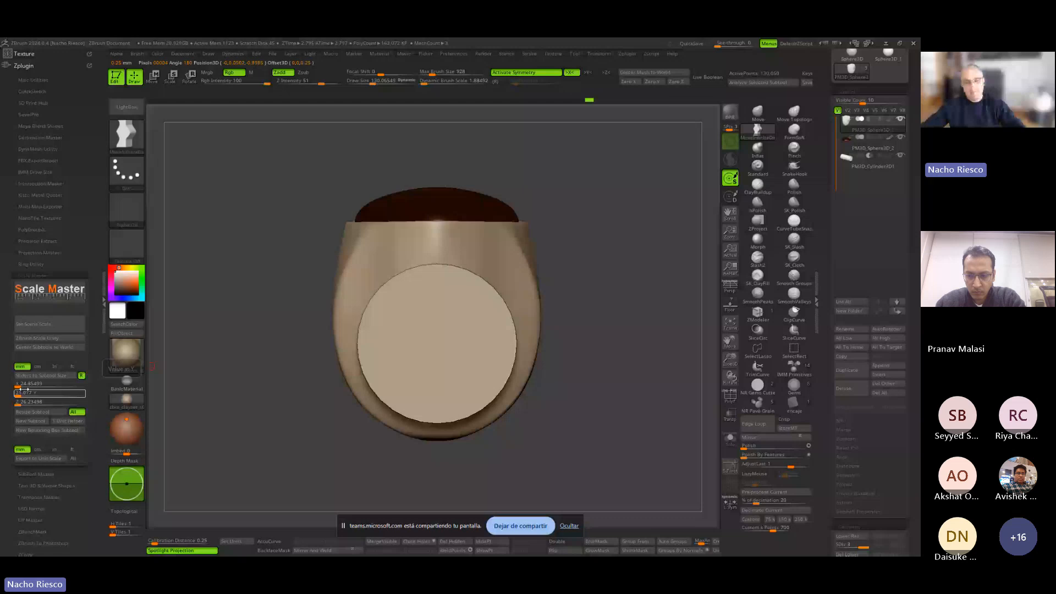
pyautogui.moveTo(604, 363); pyautogui.dragTo(633, 391)
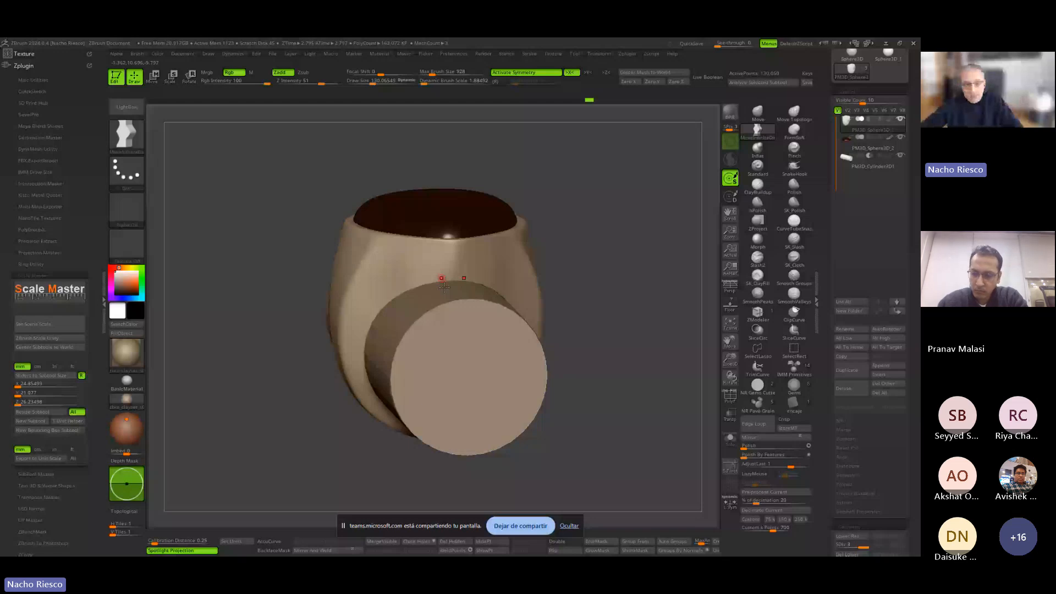
pyautogui.moveTo(591, 311); pyautogui.dragTo(606, 293)
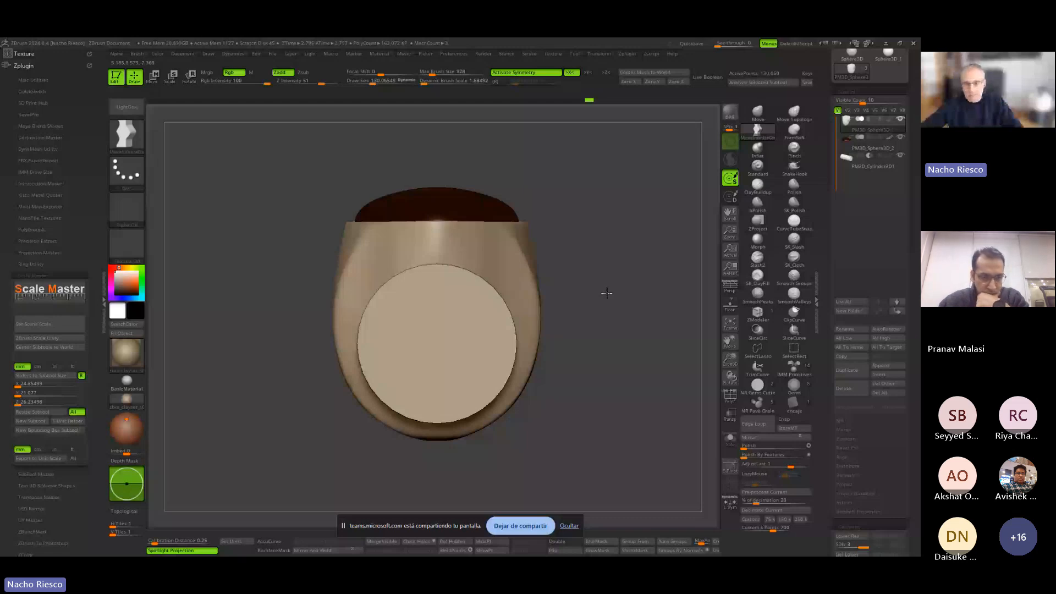
pyautogui.moveTo(607, 293); pyautogui.dragTo(567, 287)
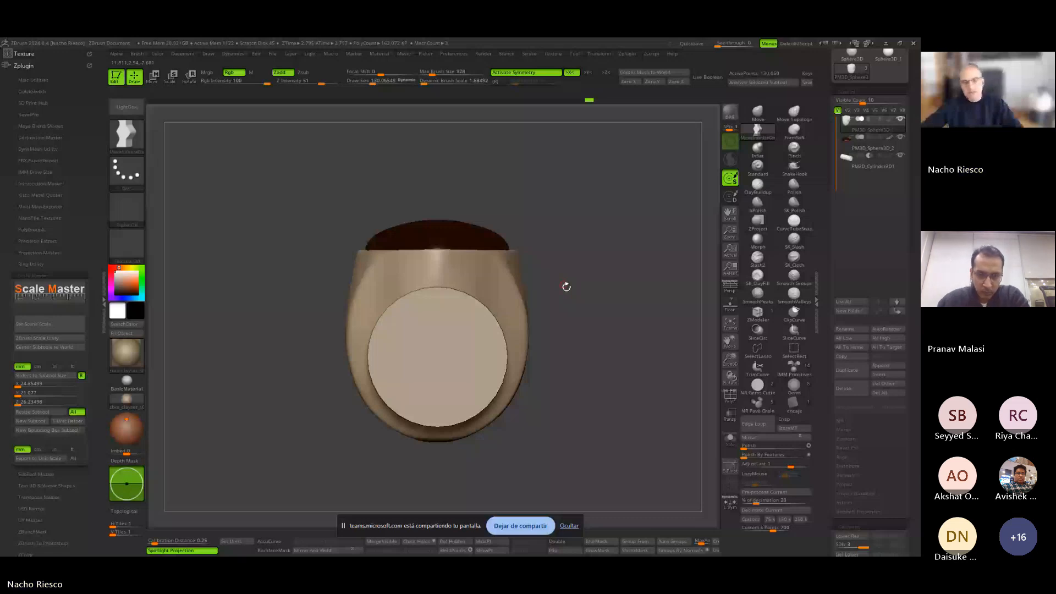
pyautogui.moveTo(567, 286); pyautogui.dragTo(402, 282)
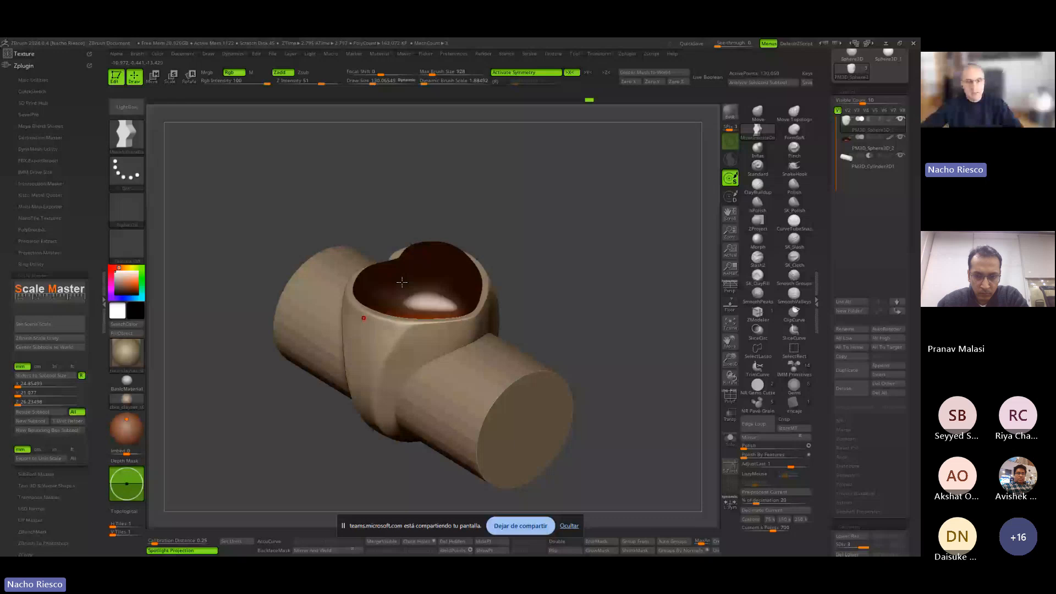
pyautogui.keyDown('alt'); pyautogui.click(414, 280); pyautogui.keyUp('alt')
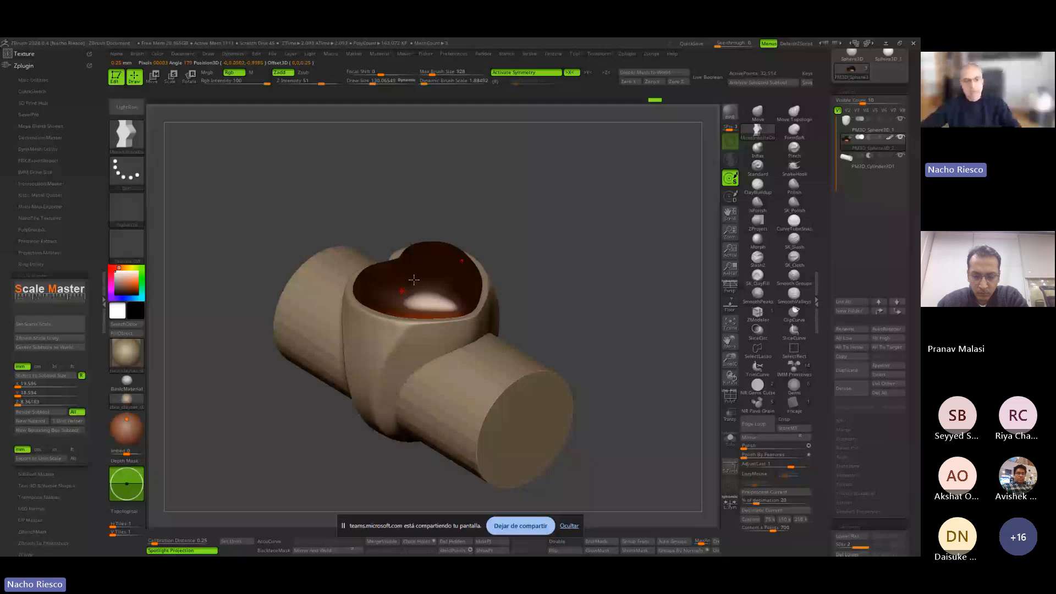
# Measure the ring body's wall thickness at several points along the lower side of the finger hole with the Transpose line instead of the gizmo.
pyautogui.keyDown('shift'); pyautogui.moveTo(414, 280); pyautogui.dragTo(557, 357); pyautogui.keyUp('shift')
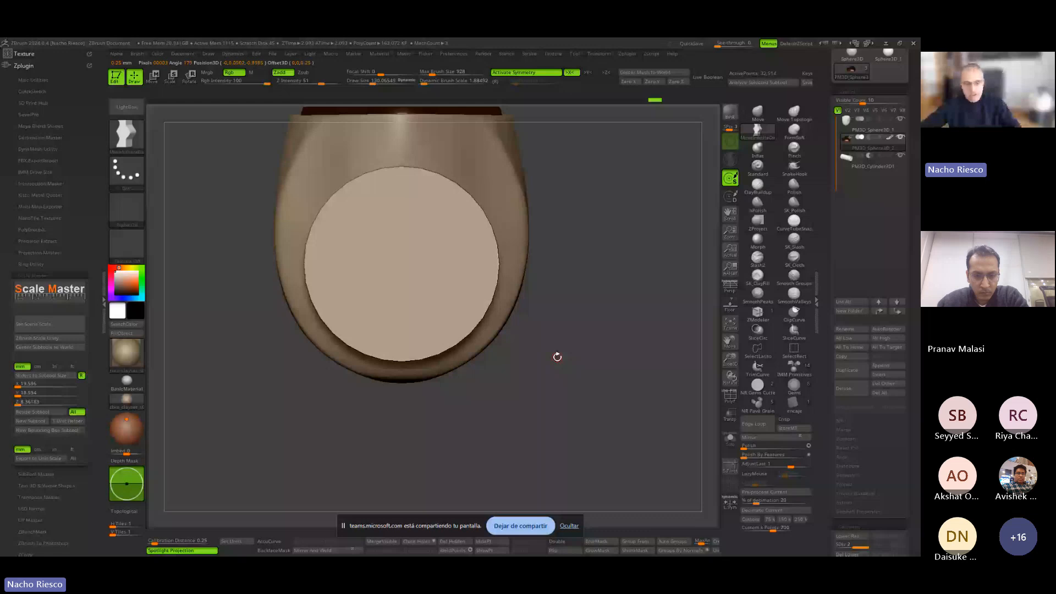
pyautogui.keyDown('alt'); pyautogui.moveTo(557, 357); pyautogui.dragTo(422, 512); pyautogui.keyUp('alt')
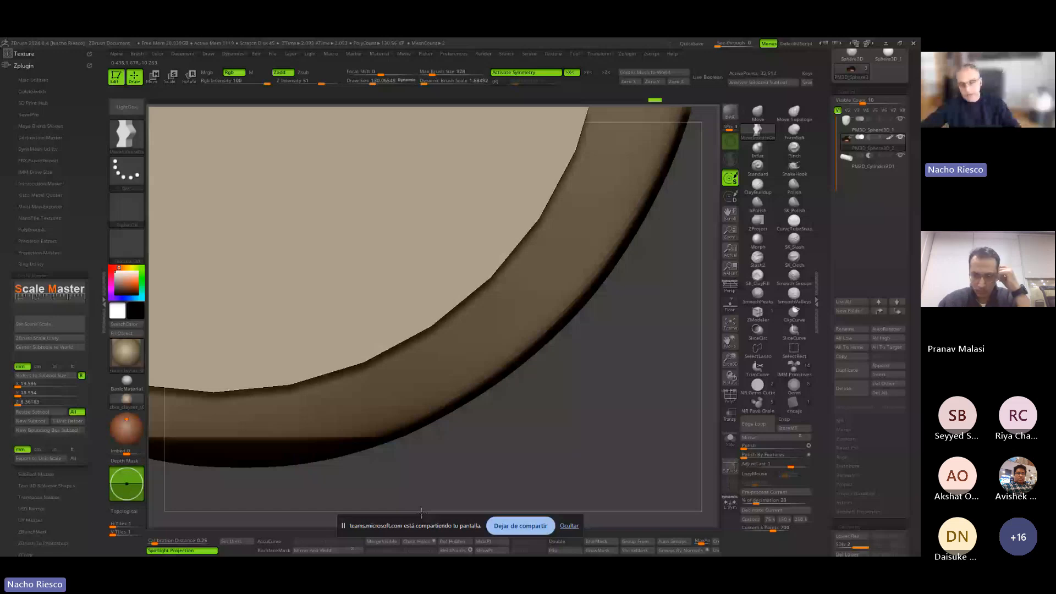
pyautogui.moveTo(422, 513); pyautogui.dragTo(473, 336)
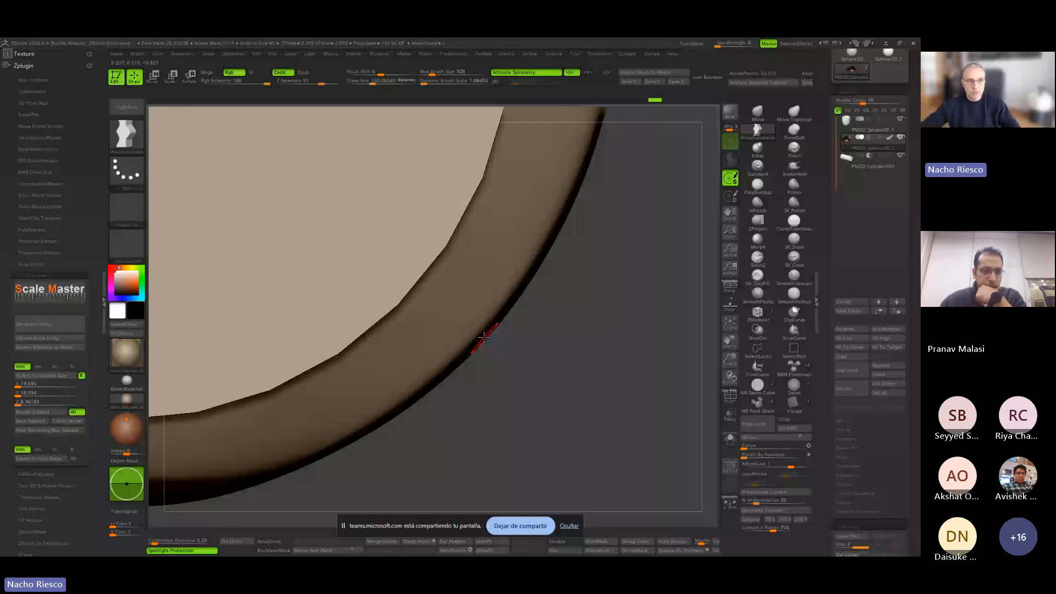
pyautogui.keyDown('alt'); pyautogui.moveTo(484, 337); pyautogui.dragTo(488, 350); pyautogui.keyUp('alt')
pyautogui.click(150, 79)
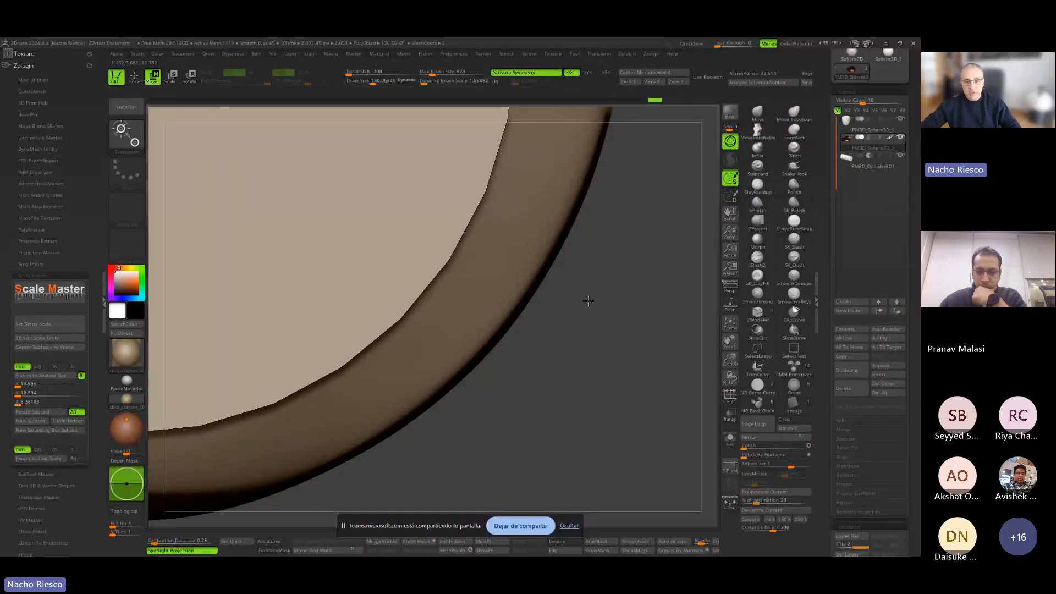
pyautogui.keyDown('alt'); pyautogui.click(463, 334); pyautogui.keyUp('alt')
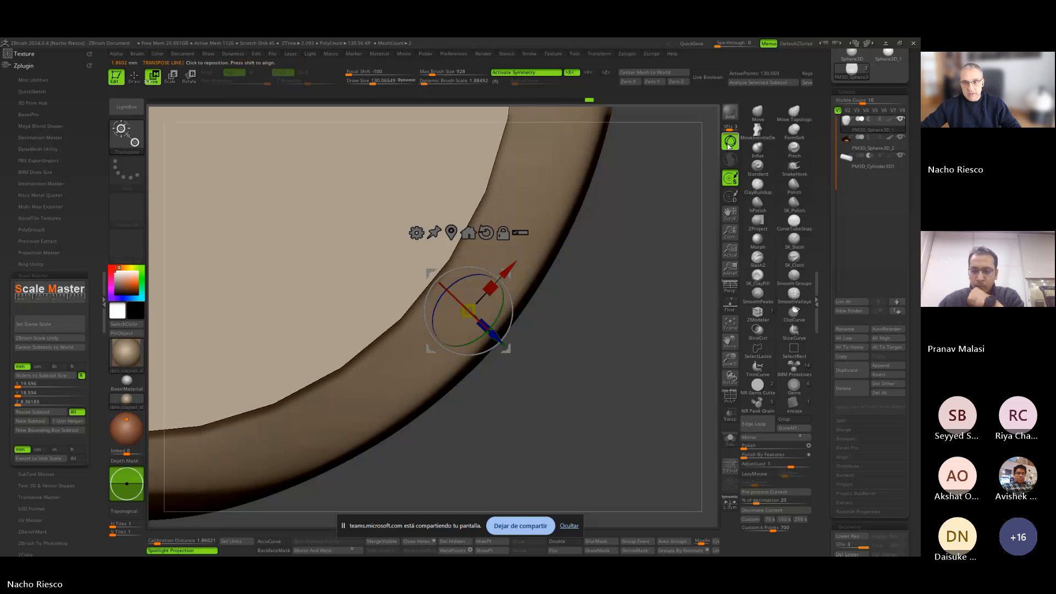
pyautogui.click(728, 146)
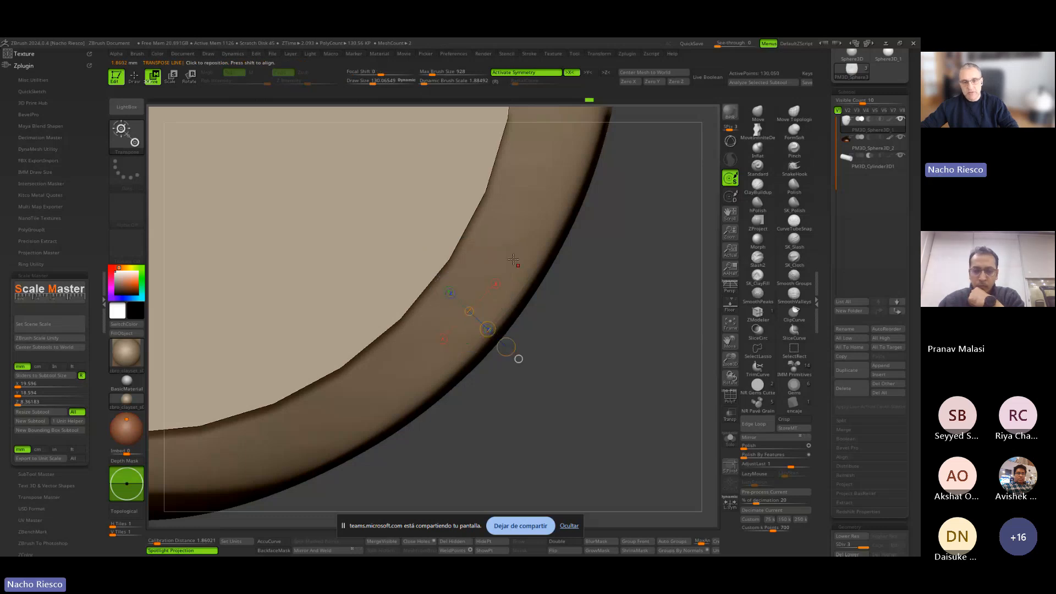
pyautogui.moveTo(453, 271); pyautogui.dragTo(553, 347)
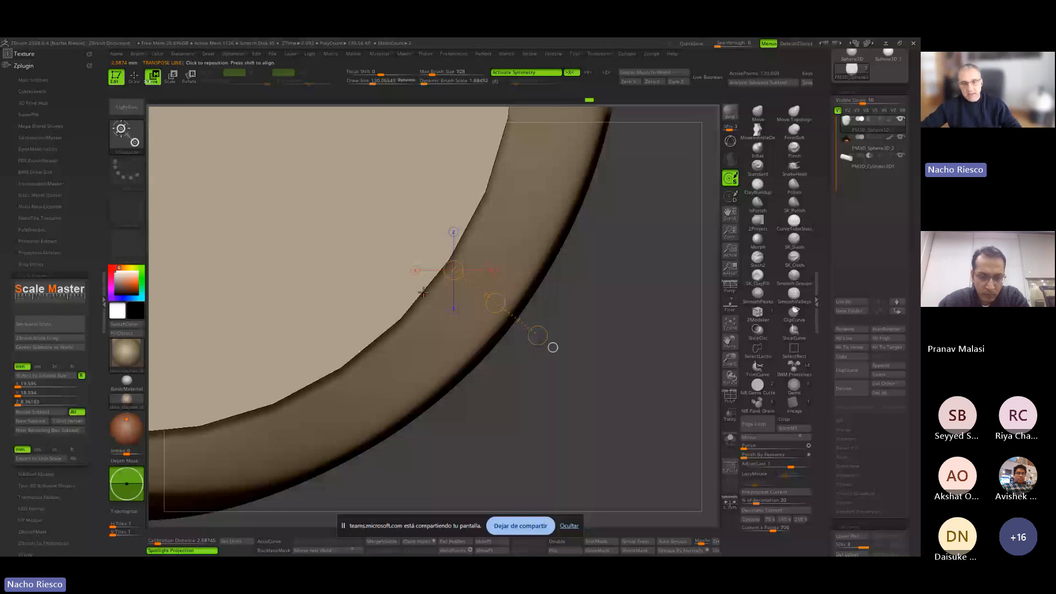
pyautogui.moveTo(497, 257); pyautogui.dragTo(532, 317)
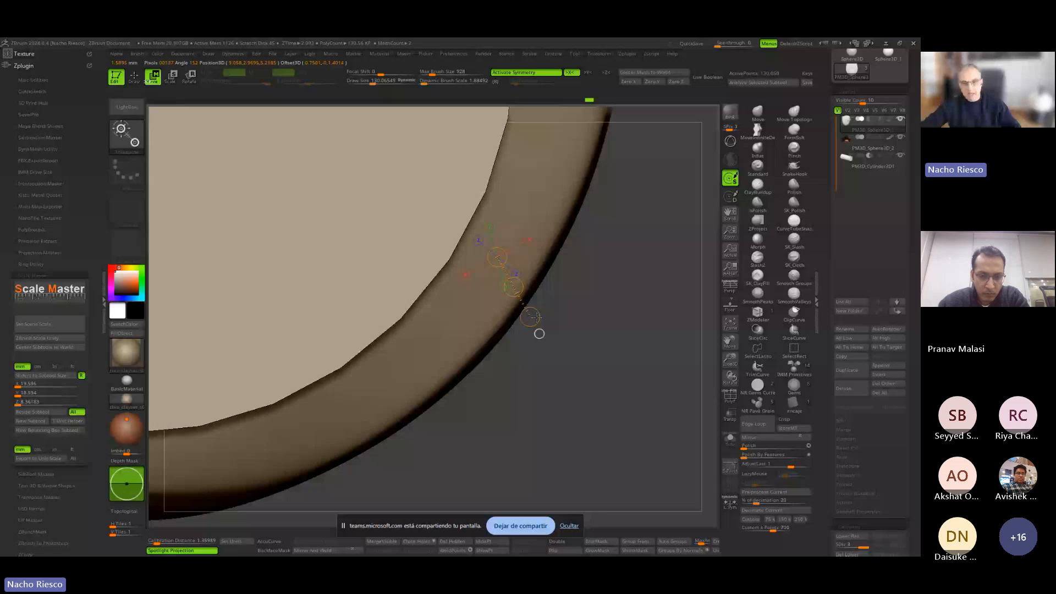
pyautogui.moveTo(399, 325); pyautogui.dragTo(452, 389)
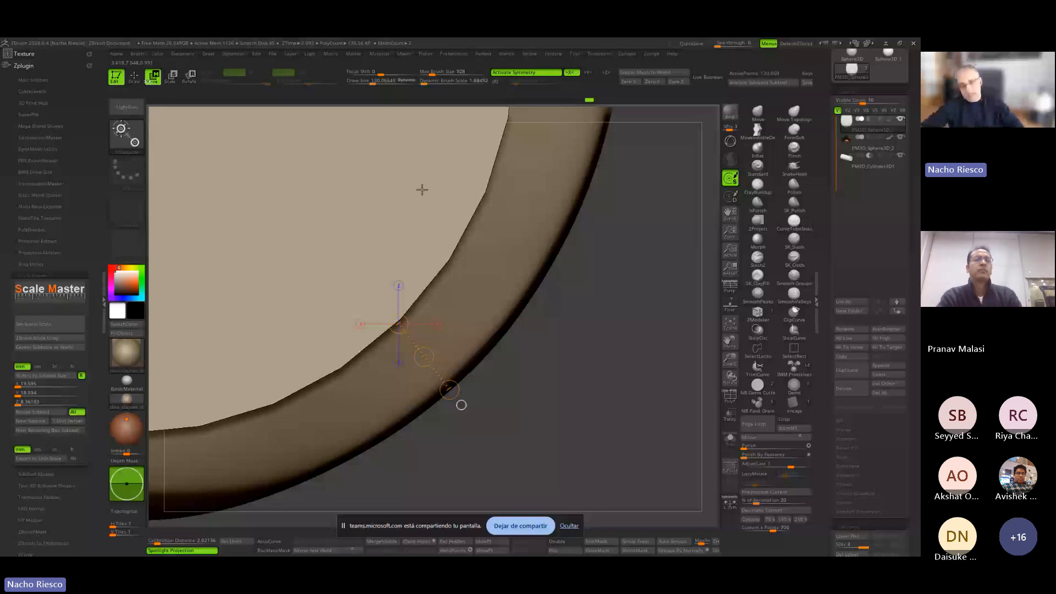
# Measure the ring band's thickness at the base of the finger hole with straight vertical Transpose lines.
pyautogui.keyDown('alt'); pyautogui.moveTo(509, 423); pyautogui.dragTo(534, 442); pyautogui.keyUp('alt')
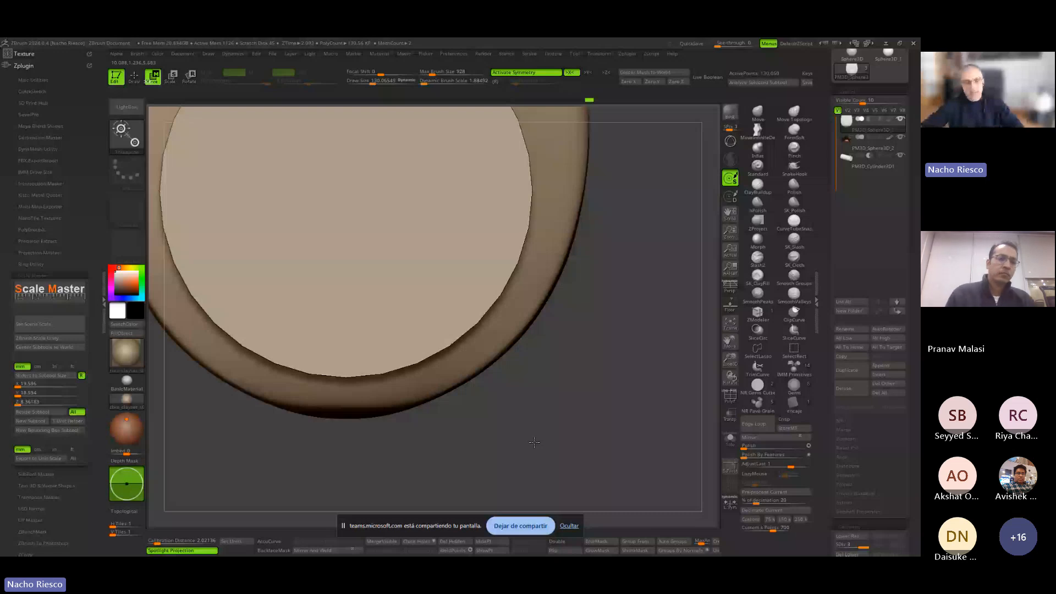
pyautogui.keyDown('alt'); pyautogui.moveTo(534, 442); pyautogui.dragTo(607, 377); pyautogui.keyUp('alt')
pyautogui.keyDown('shift'); pyautogui.moveTo(422, 321); pyautogui.dragTo(418, 359); pyautogui.keyUp('shift')
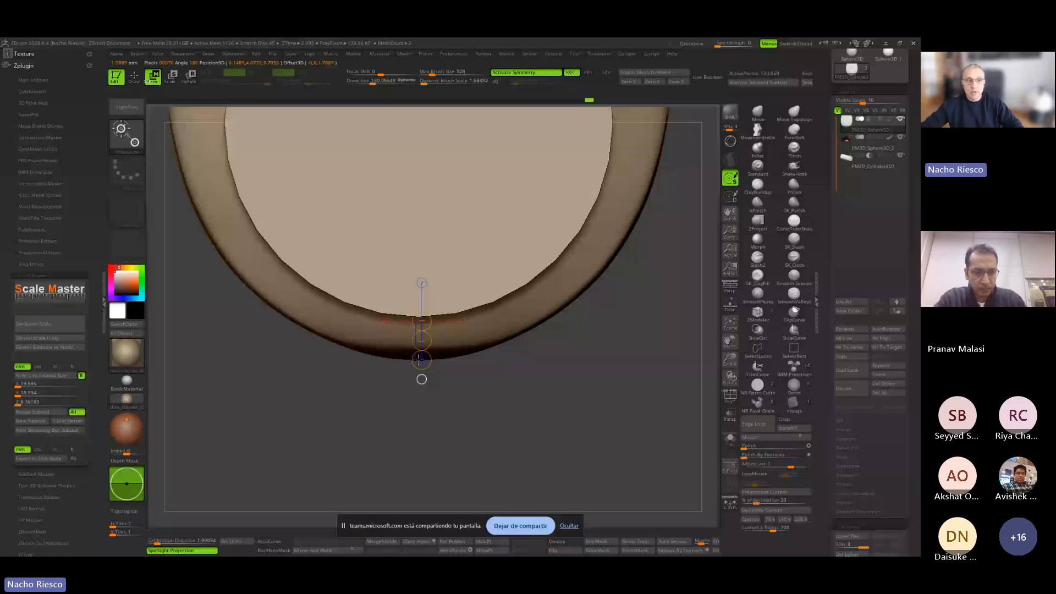
pyautogui.keyDown('alt'); pyautogui.moveTo(533, 440); pyautogui.dragTo(542, 484); pyautogui.keyUp('alt')
pyautogui.keyDown('shift'); pyautogui.moveTo(385, 315); pyautogui.dragTo(384, 414); pyautogui.keyUp('shift')
pyautogui.moveTo(594, 440)
pyautogui.keyDown('alt'); pyautogui.mouseDown()
pyautogui.moveTo(601, 198)
pyautogui.moveTo(603, 356)
pyautogui.mouseUp(); pyautogui.keyUp('alt')
pyautogui.press('q')
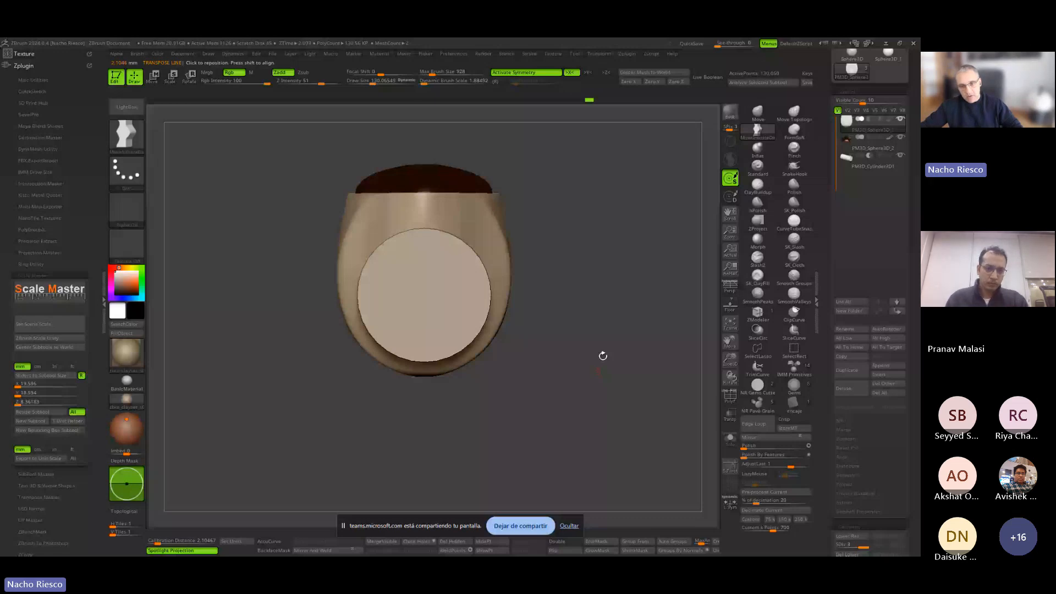
# Measure the ring's thickness at the upper shoulder and between the top of the finger hole and the gem's base, and return to Draw mode.
pyautogui.keyDown('alt'); pyautogui.moveTo(603, 356); pyautogui.dragTo(534, 315); pyautogui.keyUp('alt')
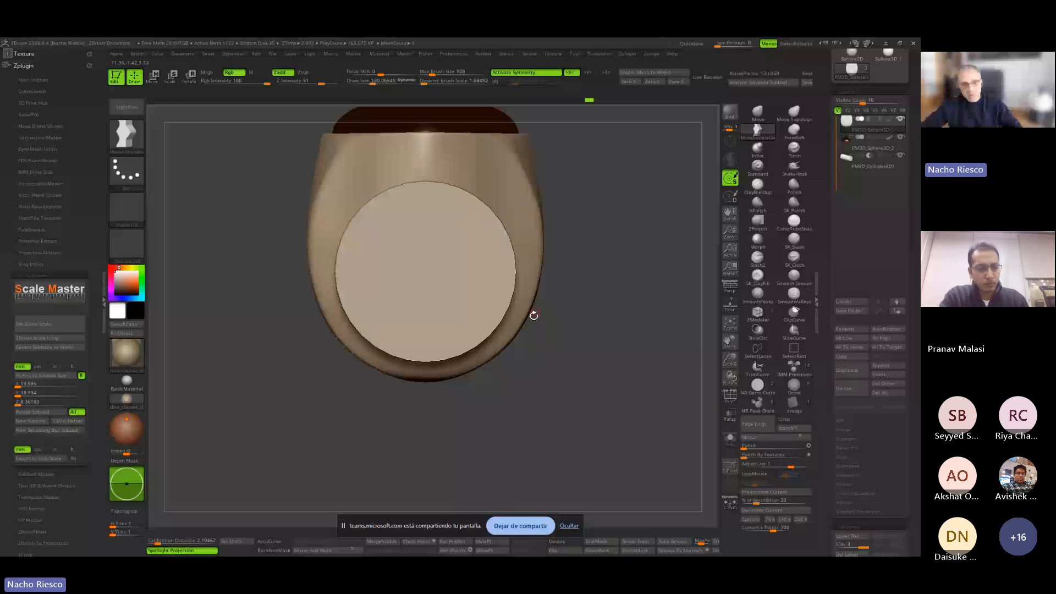
pyautogui.keyDown('alt'); pyautogui.moveTo(534, 315); pyautogui.dragTo(554, 281); pyautogui.keyUp('alt')
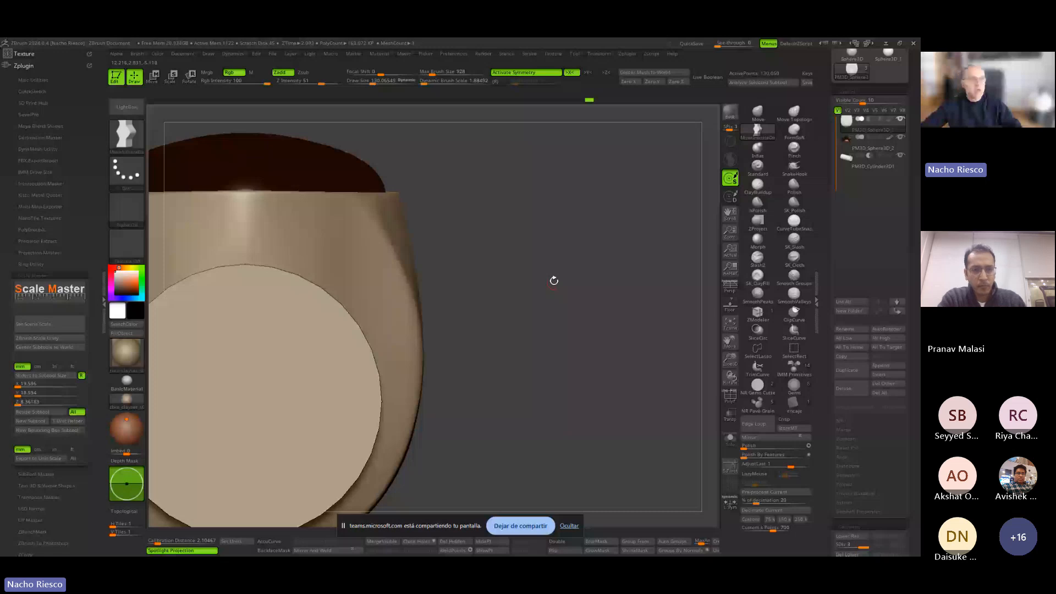
pyautogui.keyDown('alt'); pyautogui.moveTo(554, 281); pyautogui.dragTo(556, 242); pyautogui.keyUp('alt')
pyautogui.press('w')
pyautogui.moveTo(427, 266)
pyautogui.mouseDown()
pyautogui.moveTo(520, 237)
pyautogui.moveTo(501, 241)
pyautogui.mouseUp()
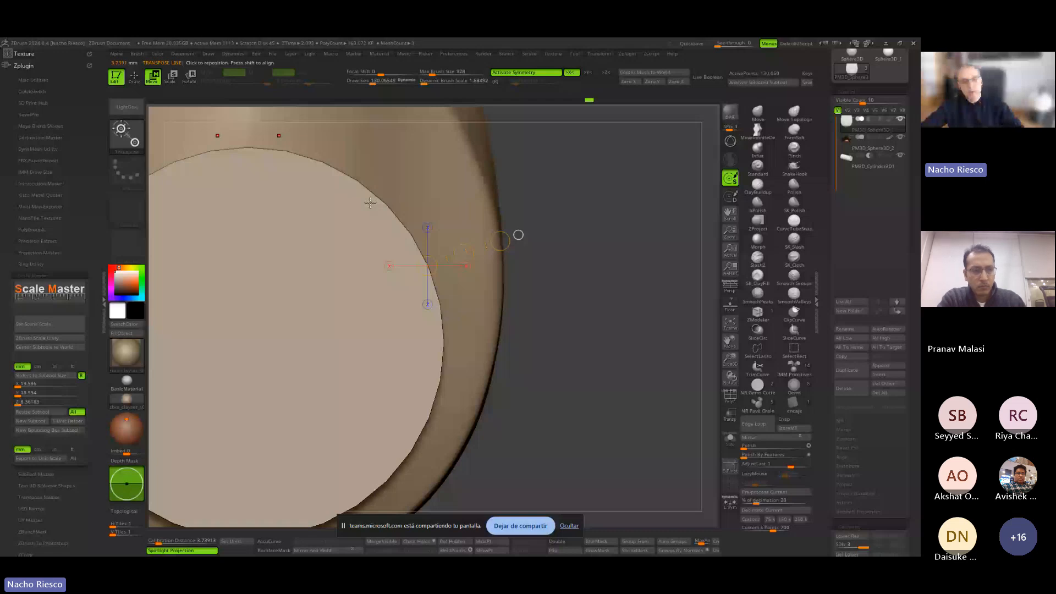
pyautogui.keyDown('alt'); pyautogui.moveTo(370, 203); pyautogui.dragTo(407, 318, button='right'); pyautogui.keyUp('alt')
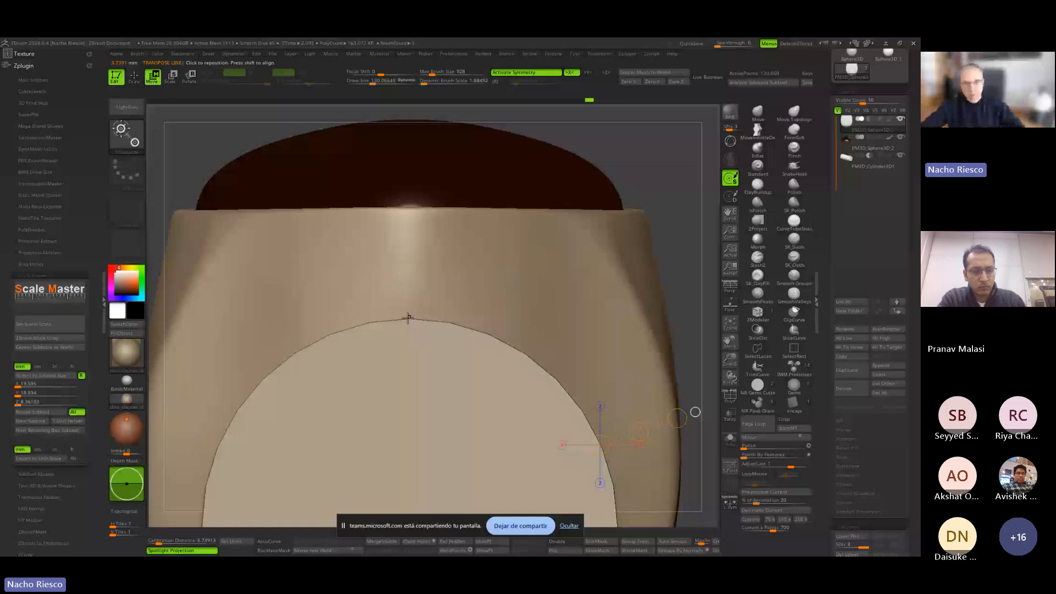
pyautogui.keyDown('shift'); pyautogui.moveTo(408, 318); pyautogui.dragTo(408, 189); pyautogui.keyUp('shift')
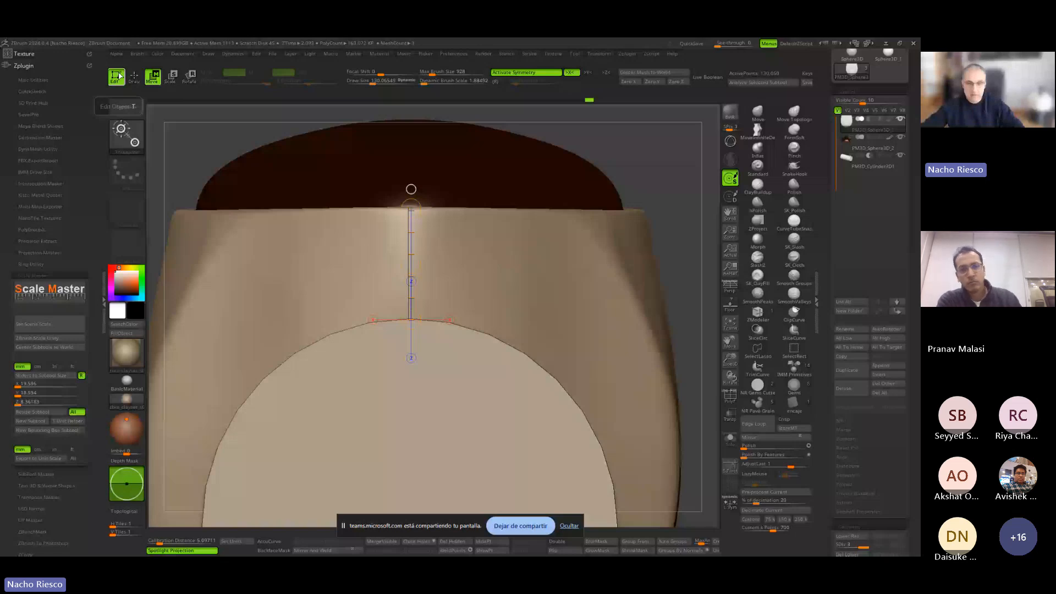
pyautogui.click(134, 77)
# Turn on Live Boolean and switch off the heart gem's polypaint.
pyautogui.moveTo(649, 202); pyautogui.dragTo(569, 203)
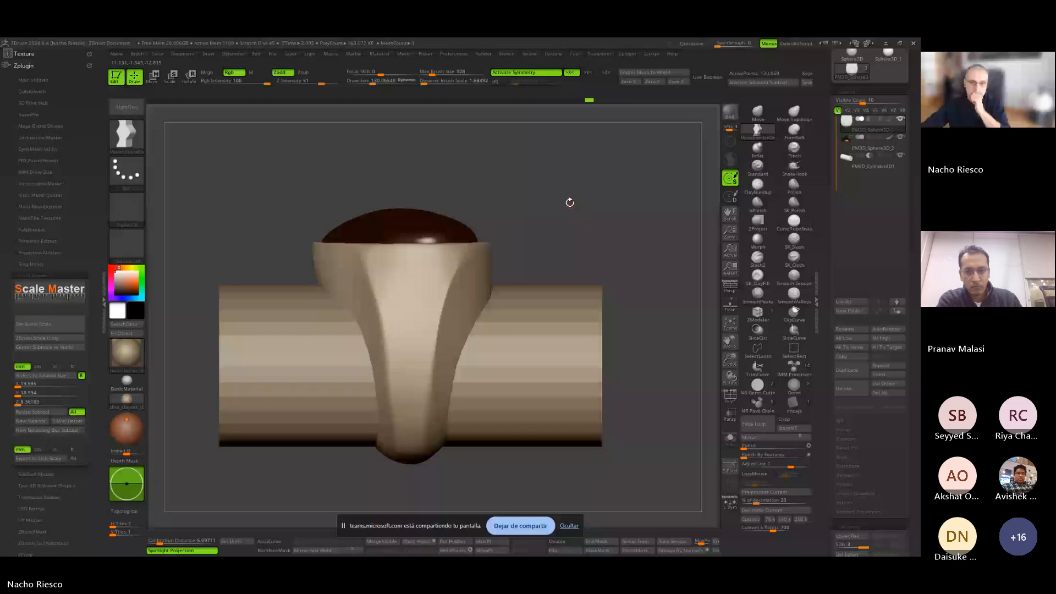
pyautogui.click(708, 77)
pyautogui.moveTo(570, 202)
pyautogui.keyDown('shift'); pyautogui.mouseDown()
pyautogui.moveTo(582, 299)
pyautogui.moveTo(616, 324)
pyautogui.mouseUp(); pyautogui.keyUp('shift')
pyautogui.moveTo(872, 142)
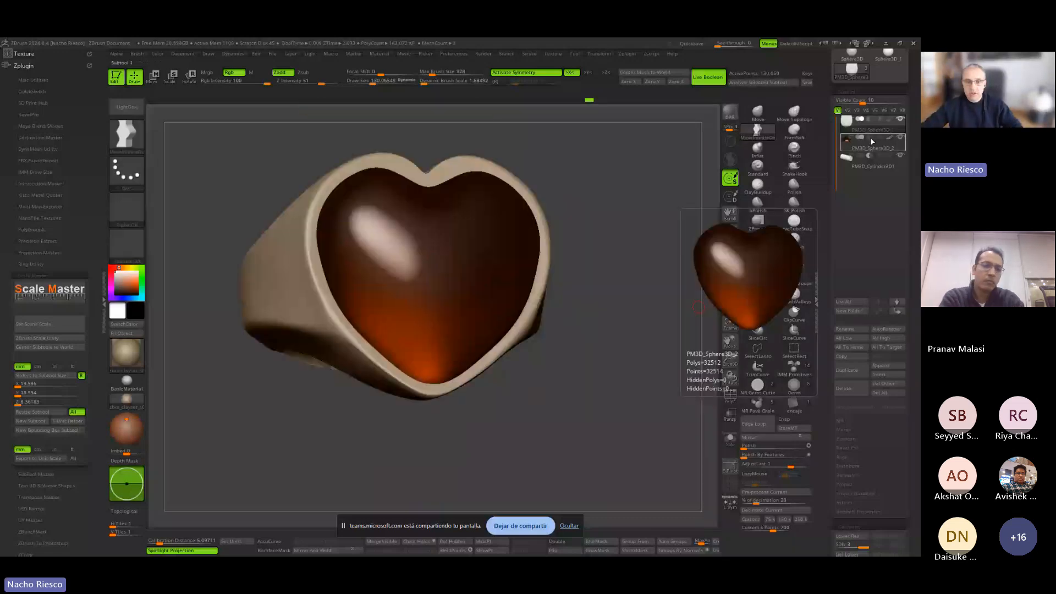
pyautogui.click(889, 138)
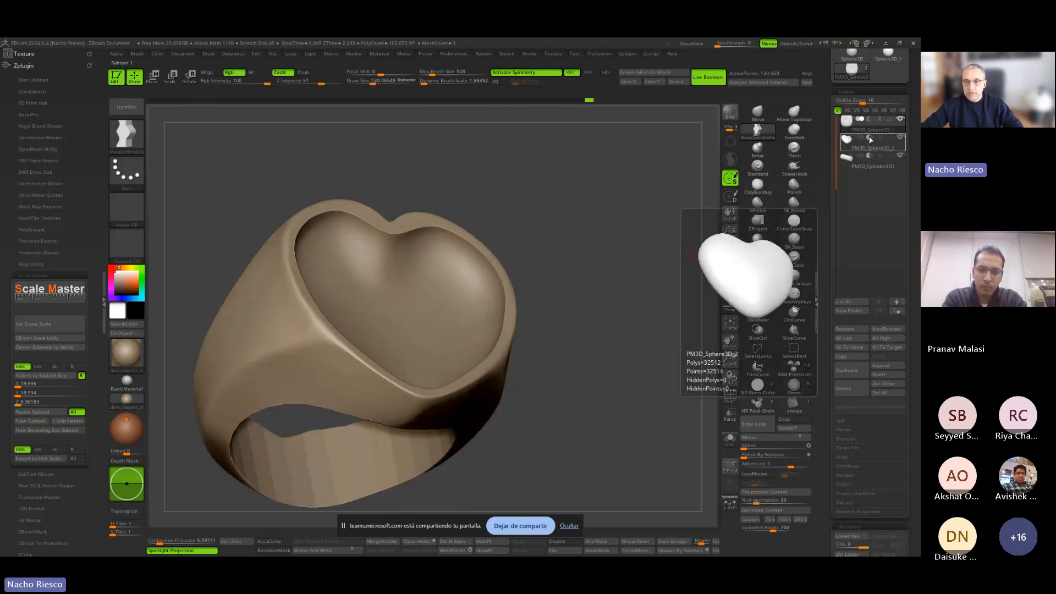
# Compare the heart gem's addition, subtraction and intersection modes and leave the gem subtracting from the ring body.
pyautogui.moveTo(871, 141)
pyautogui.click(868, 137)
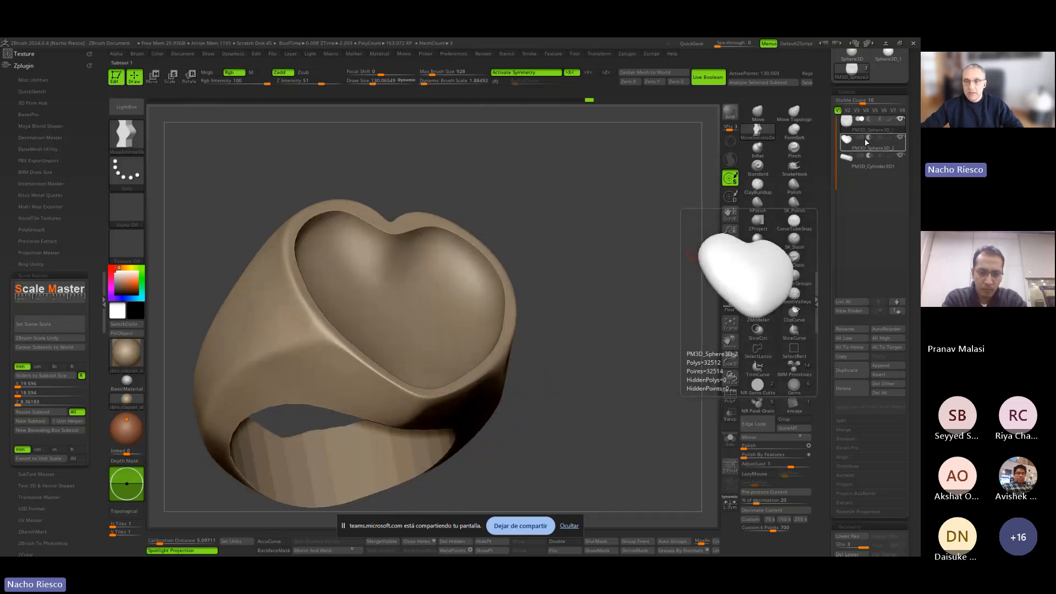
pyautogui.click(862, 138)
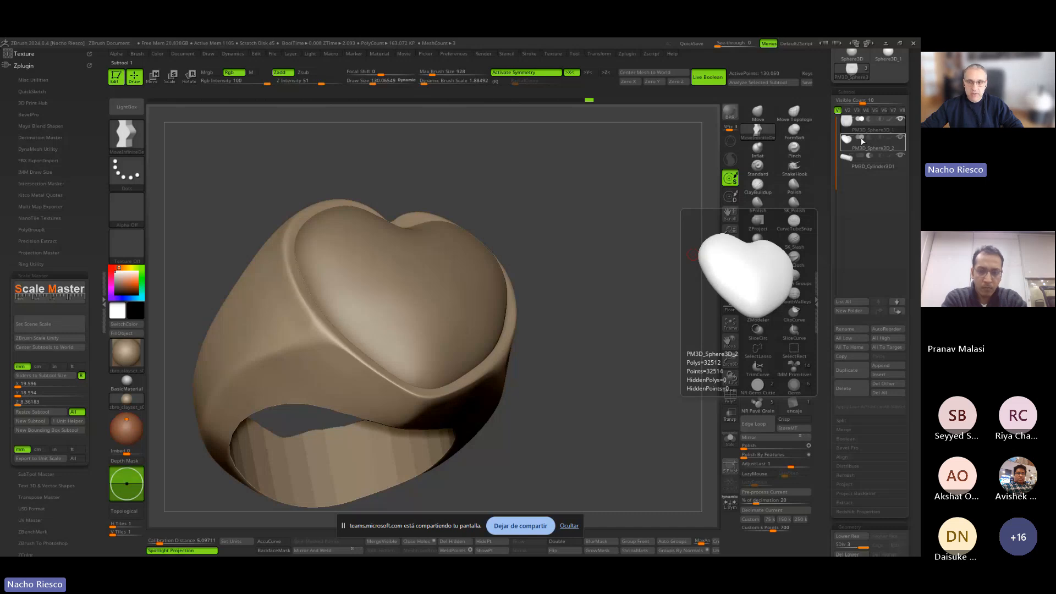
pyautogui.click(872, 137)
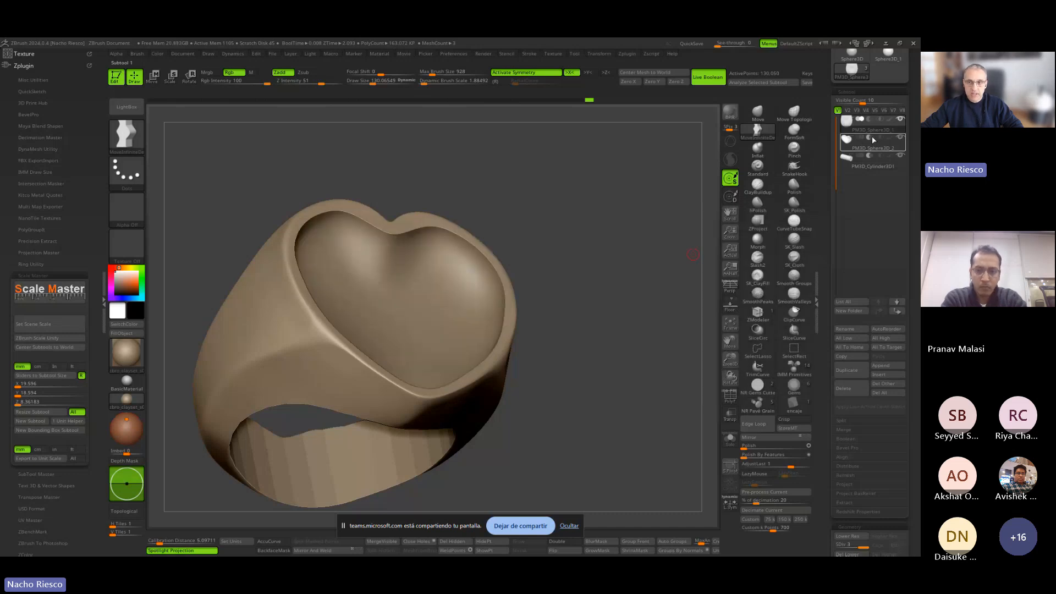
pyautogui.click(881, 139)
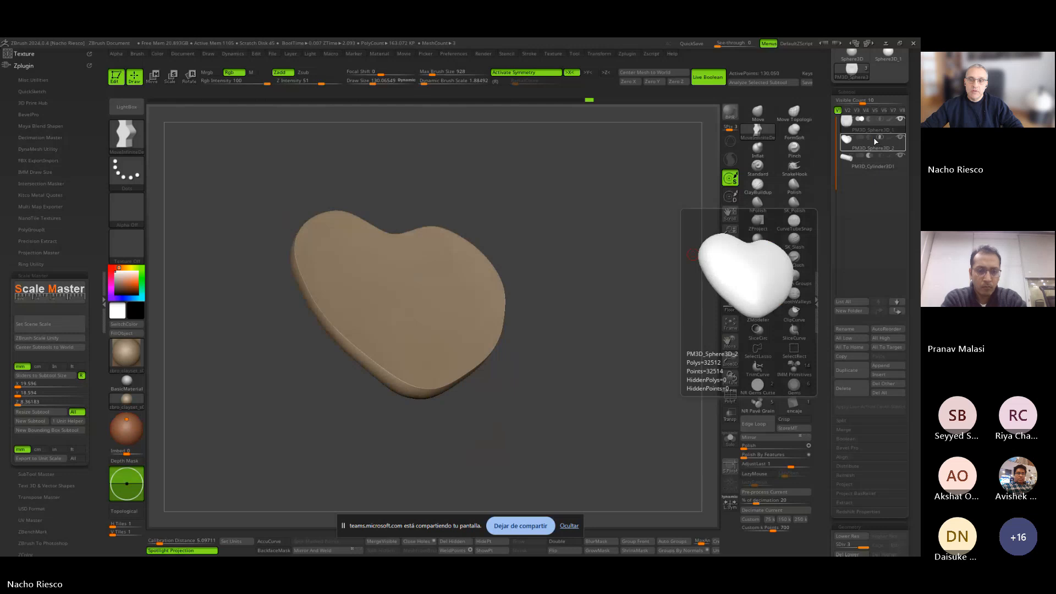
pyautogui.click(871, 139)
pyautogui.click(870, 141)
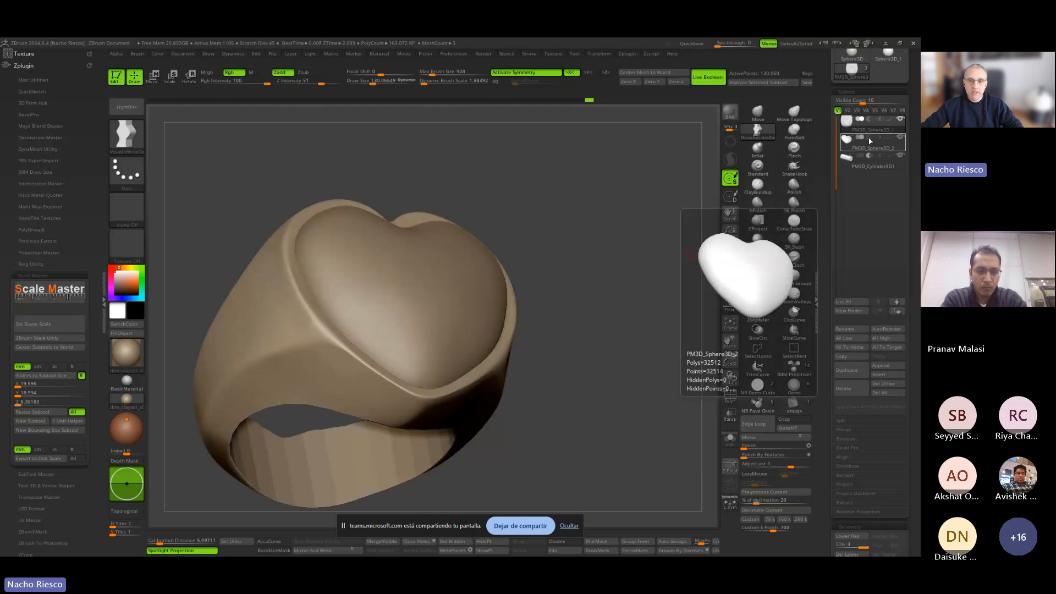
pyautogui.click(872, 139)
# Measure the rim's width at several points along the side of the heart recess with Transpose lines on the ring body.
pyautogui.moveTo(654, 209); pyautogui.dragTo(628, 503)
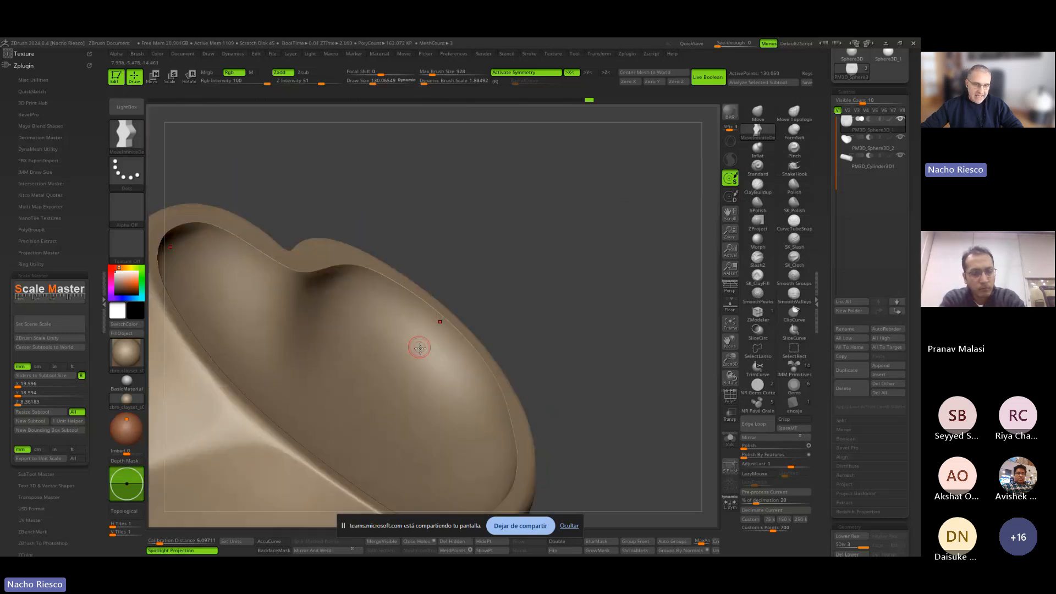
pyautogui.keyDown('ctrl'); pyautogui.moveTo(420, 348); pyautogui.dragTo(432, 401, button='right'); pyautogui.keyUp('ctrl')
pyautogui.press('w')
pyautogui.moveTo(418, 411)
pyautogui.mouseDown()
pyautogui.moveTo(465, 380)
pyautogui.moveTo(479, 349)
pyautogui.moveTo(488, 361)
pyautogui.mouseUp()
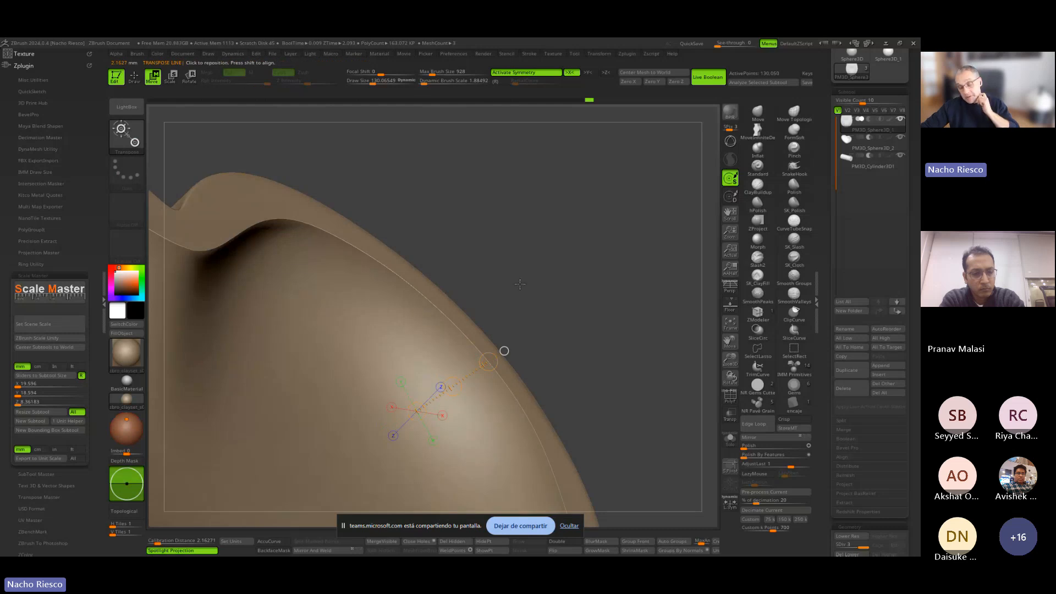
pyautogui.keyDown('shift'); pyautogui.moveTo(578, 307); pyautogui.dragTo(548, 319); pyautogui.keyUp('shift')
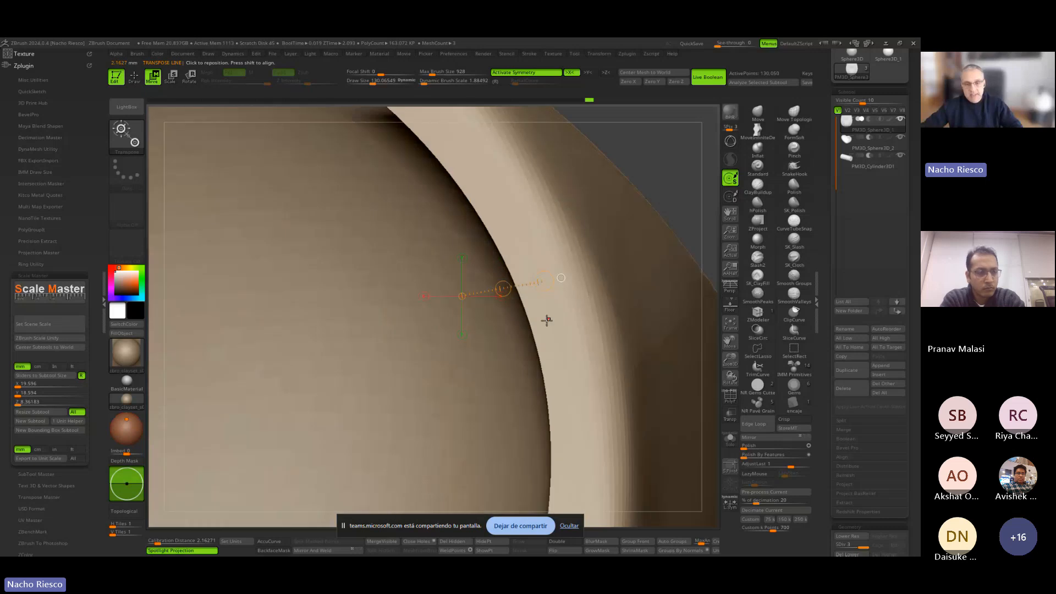
pyautogui.moveTo(514, 269); pyautogui.dragTo(567, 219)
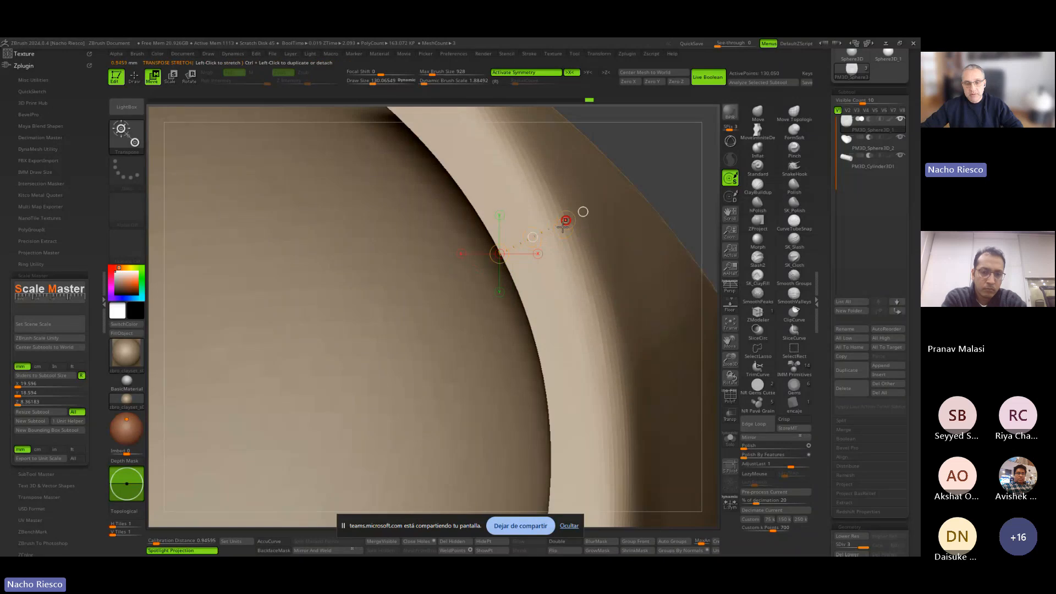
pyautogui.moveTo(545, 388)
pyautogui.mouseDown()
pyautogui.moveTo(608, 372)
pyautogui.moveTo(627, 379)
pyautogui.mouseUp()
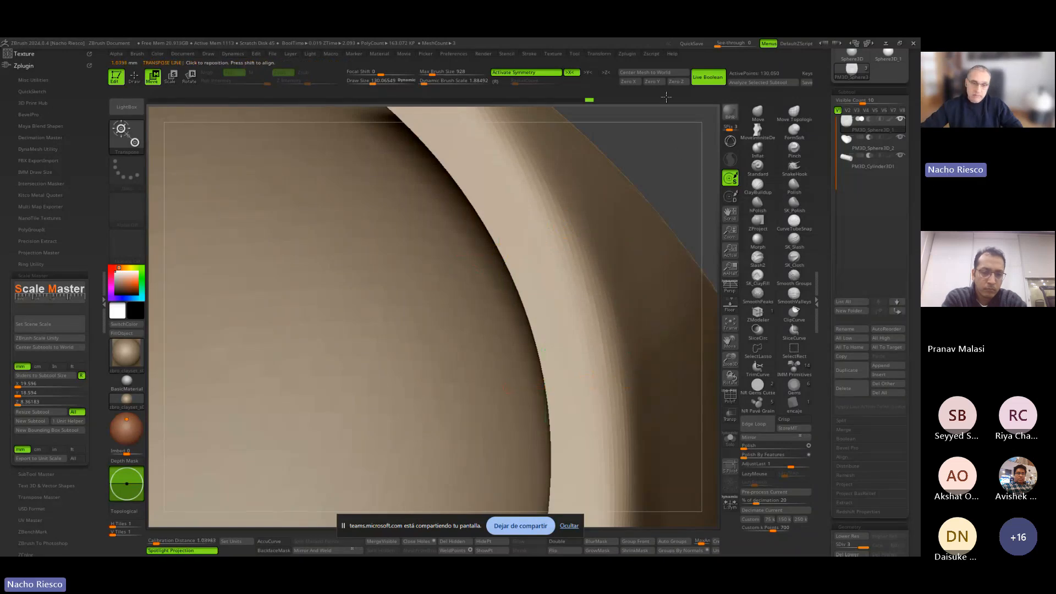
pyautogui.keyDown('alt'); pyautogui.moveTo(679, 151); pyautogui.dragTo(667, 98); pyautogui.keyUp('alt')
pyautogui.press('q')
# Measure the rim's width beside and at the centre of the heart's upper notch, and inspect the whole hollowed ring.
pyautogui.moveTo(630, 290)
pyautogui.keyDown('alt'); pyautogui.mouseDown()
pyautogui.moveTo(626, 221)
pyautogui.moveTo(374, 270)
pyautogui.mouseUp(); pyautogui.keyUp('alt')
pyautogui.keyDown('alt'); pyautogui.moveTo(363, 228); pyautogui.dragTo(385, 316); pyautogui.keyUp('alt')
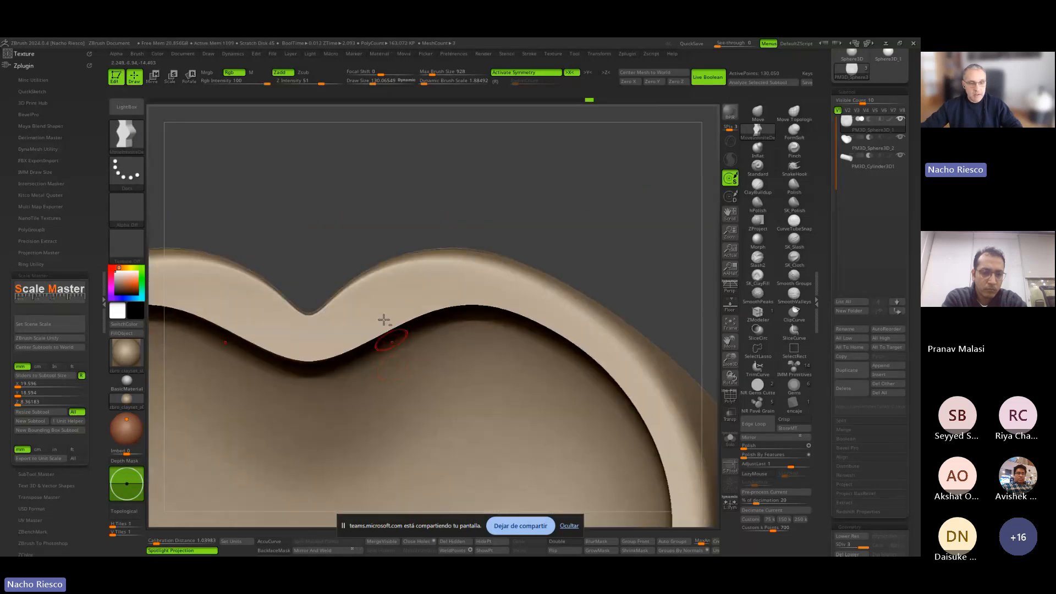
pyautogui.press('w')
pyautogui.moveTo(368, 281); pyautogui.dragTo(391, 347)
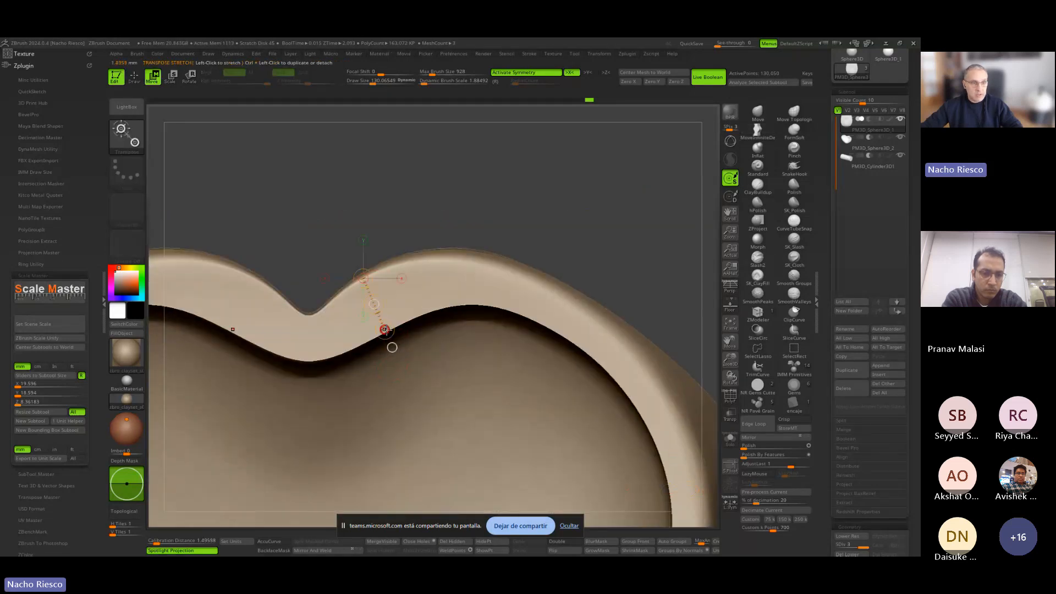
pyautogui.moveTo(309, 315); pyautogui.dragTo(310, 381)
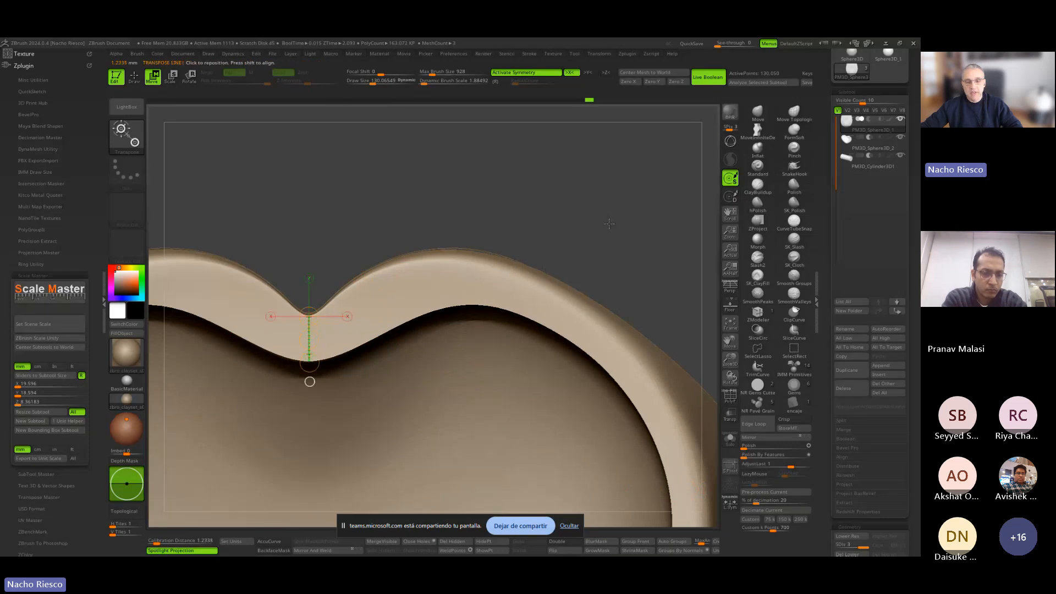
pyautogui.press('q')
pyautogui.moveTo(609, 224)
pyautogui.keyDown('alt'); pyautogui.mouseDown()
pyautogui.moveTo(585, 295)
pyautogui.moveTo(577, 264)
pyautogui.moveTo(596, 331)
pyautogui.mouseUp(); pyautogui.keyUp('alt')
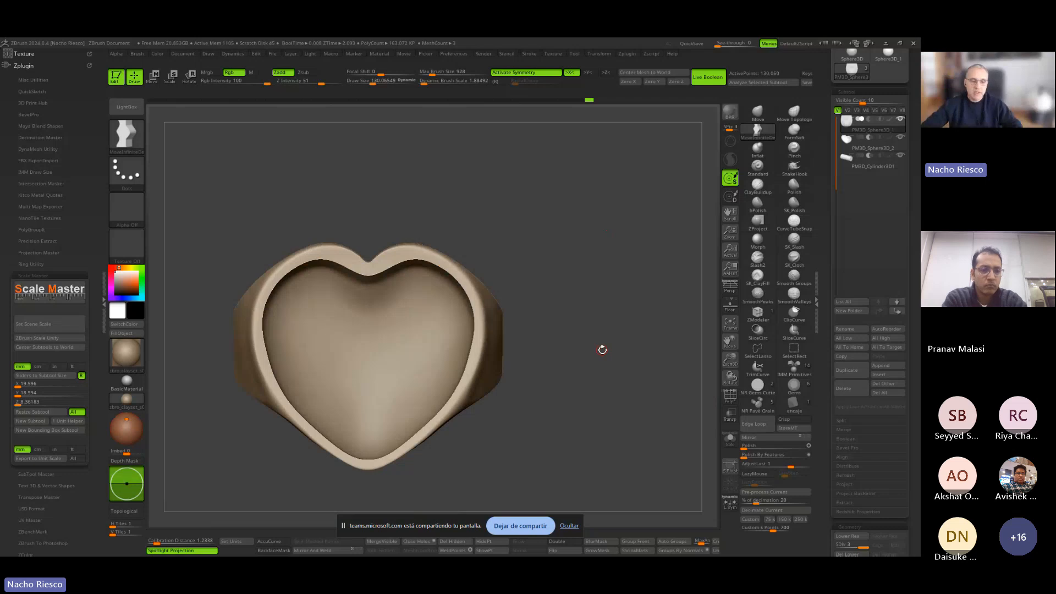
pyautogui.moveTo(512, 210); pyautogui.dragTo(634, 402)
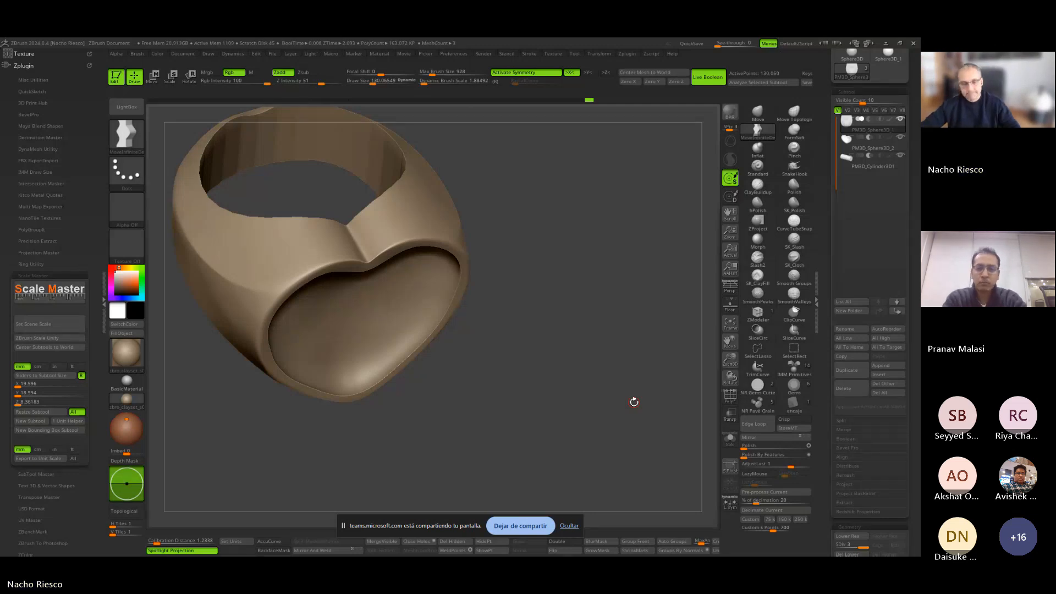
# Smooth the heart signet ring's body with Polish By Features in its open-circle mode.
pyautogui.keyDown('shift'); pyautogui.moveTo(634, 402); pyautogui.dragTo(587, 407); pyautogui.keyUp('shift')
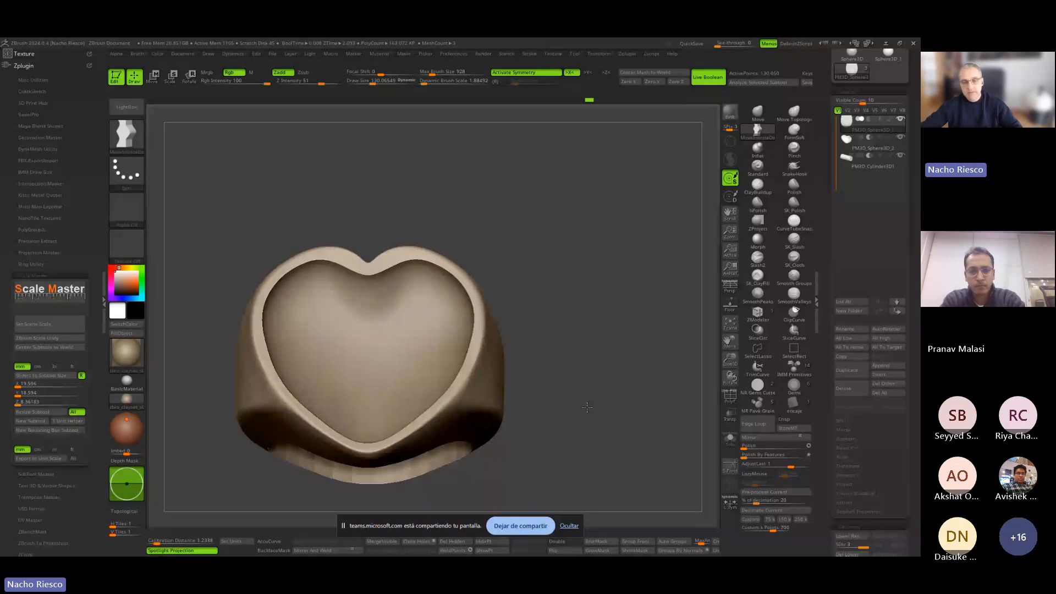
pyautogui.moveTo(587, 407); pyautogui.dragTo(600, 400)
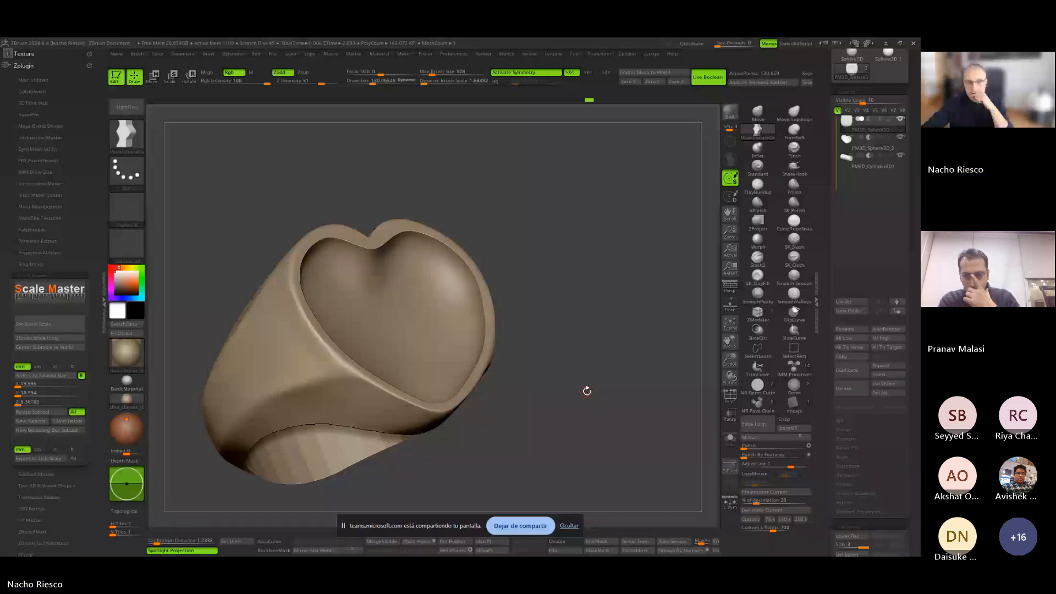
pyautogui.moveTo(587, 390)
pyautogui.mouseDown()
pyautogui.moveTo(589, 408)
pyautogui.moveTo(606, 366)
pyautogui.moveTo(645, 395)
pyautogui.moveTo(713, 340)
pyautogui.mouseUp()
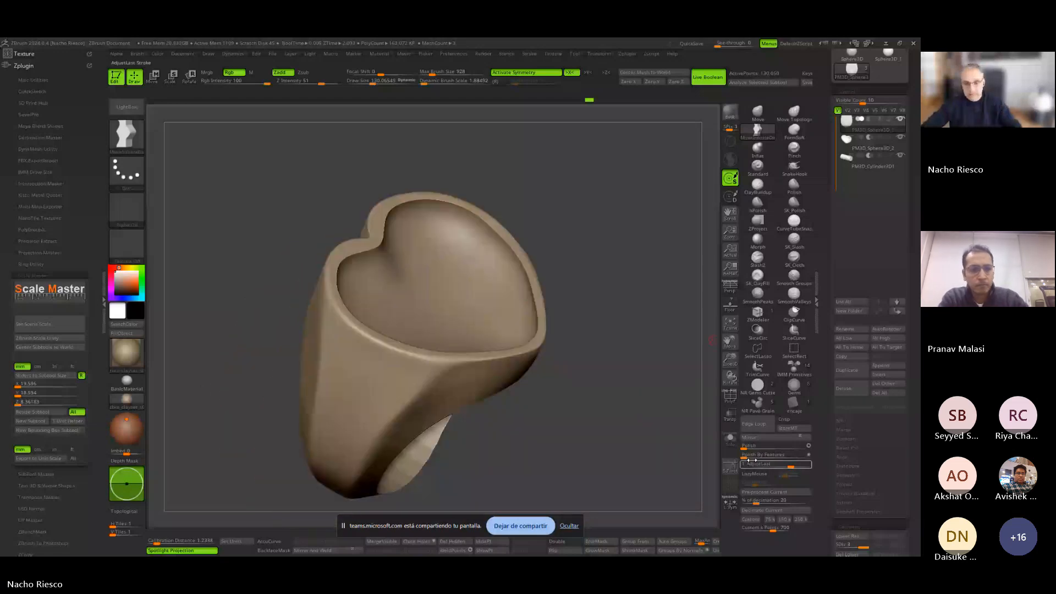
pyautogui.click(807, 458)
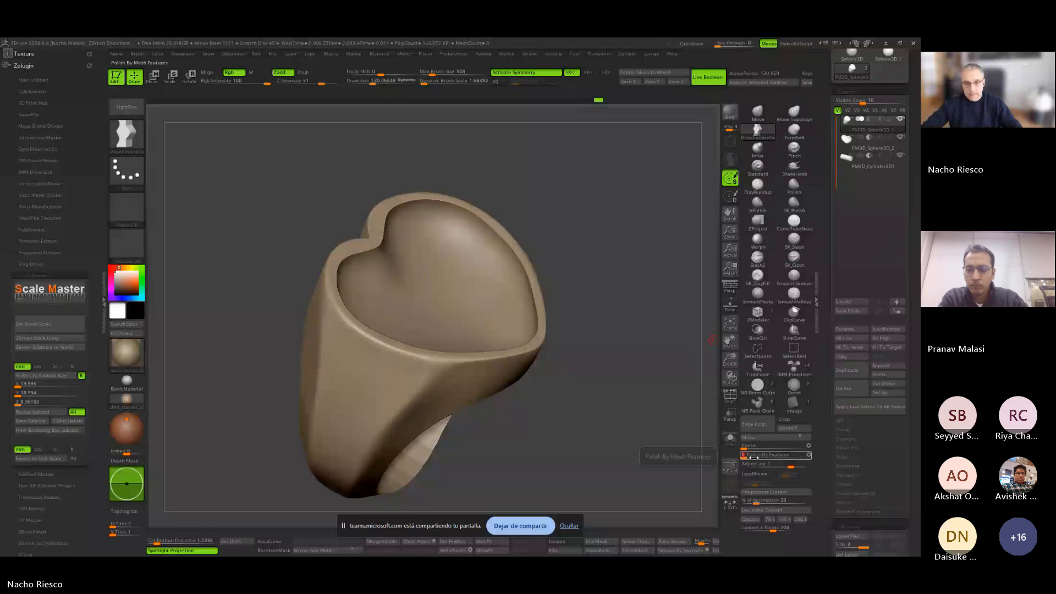
# Examine the polished ring's side profile, heart recess and rim up close, and switch to the Organic Jewelry presentation slide.
pyautogui.moveTo(597, 461)
pyautogui.keyDown('shift'); pyautogui.mouseDown()
pyautogui.moveTo(616, 428)
pyautogui.moveTo(642, 444)
pyautogui.moveTo(646, 396)
pyautogui.mouseUp(); pyautogui.keyUp('shift')
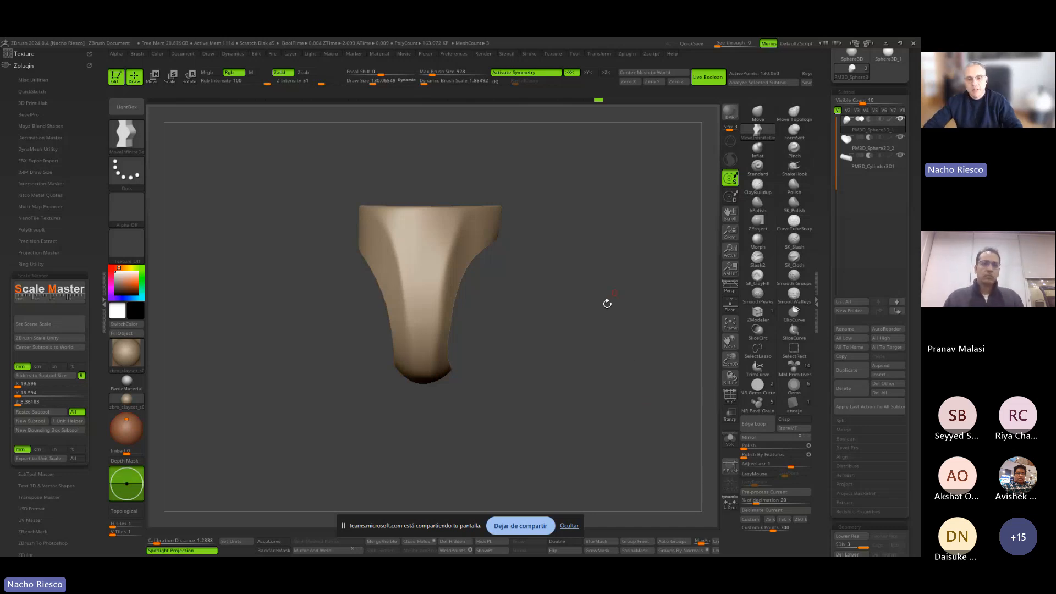
pyautogui.moveTo(607, 304); pyautogui.dragTo(526, 438)
pyautogui.keyDown('ctrl'); pyautogui.moveTo(419, 264); pyautogui.dragTo(376, 328, button='right'); pyautogui.keyUp('ctrl')
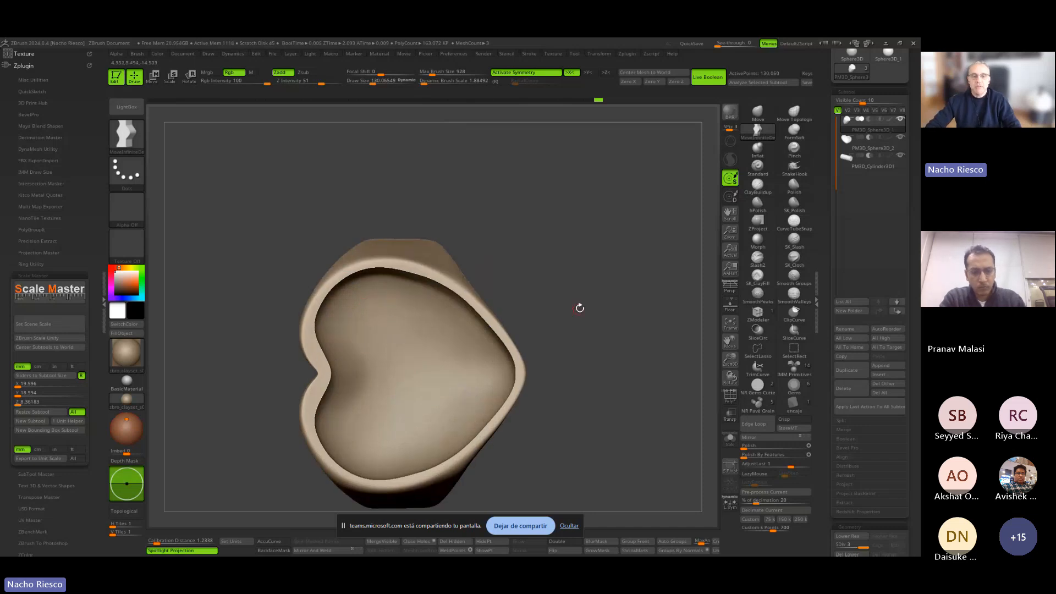
pyautogui.moveTo(579, 307); pyautogui.dragTo(585, 265)
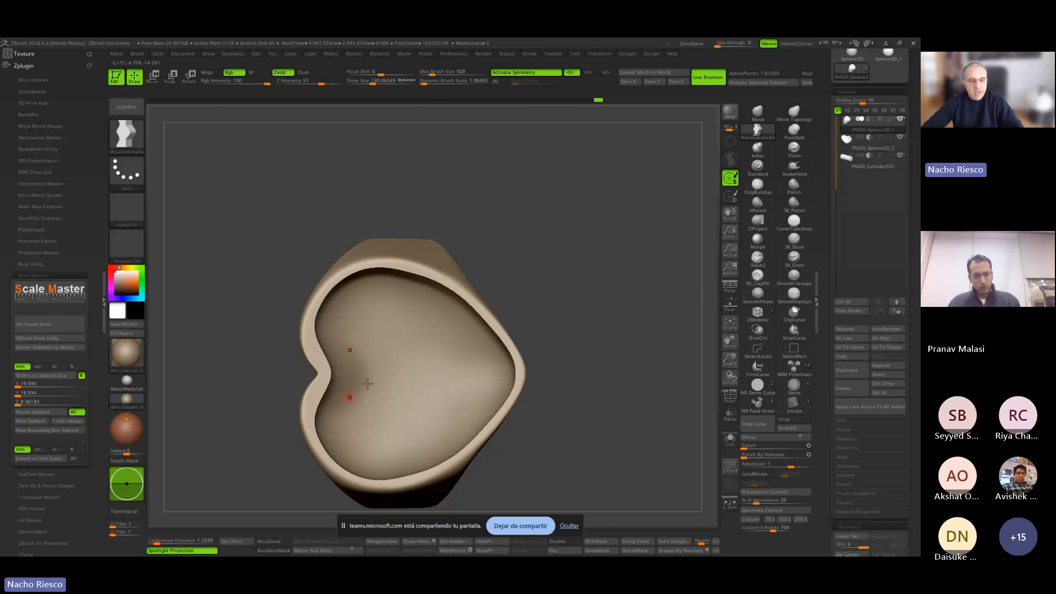
pyautogui.moveTo(583, 296)
pyautogui.mouseDown()
pyautogui.moveTo(621, 265)
pyautogui.moveTo(556, 308)
pyautogui.moveTo(433, 333)
pyautogui.mouseUp()
pyautogui.press('w')
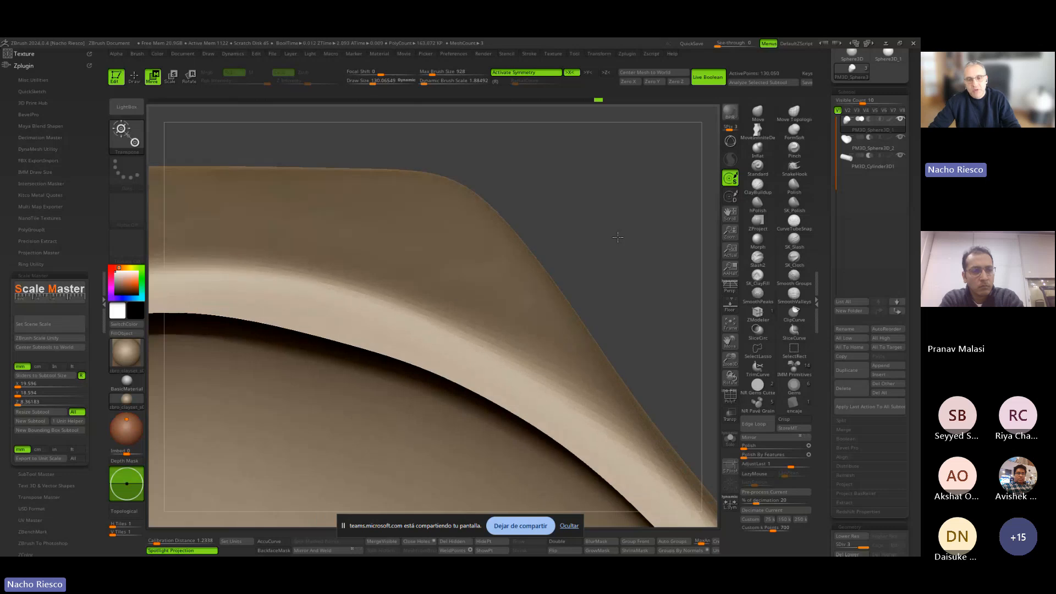
pyautogui.moveTo(618, 235); pyautogui.dragTo(582, 202)
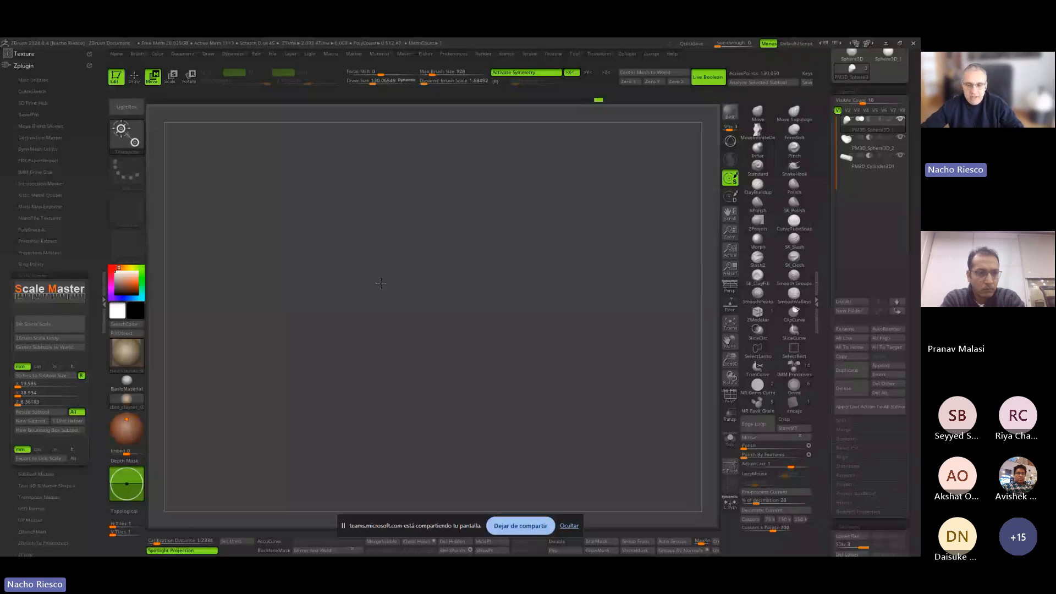
pyautogui.click(730, 324)
pyautogui.keyDown('alt'); pyautogui.moveTo(631, 432); pyautogui.dragTo(631, 421); pyautogui.keyUp('alt')
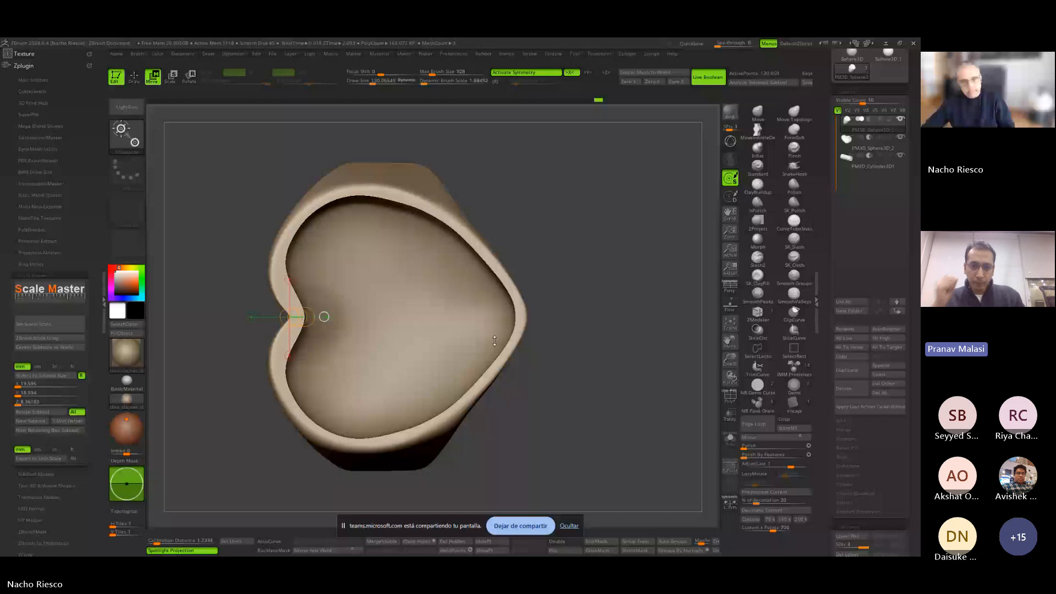
pyautogui.hotkey('alt', 'Tab')
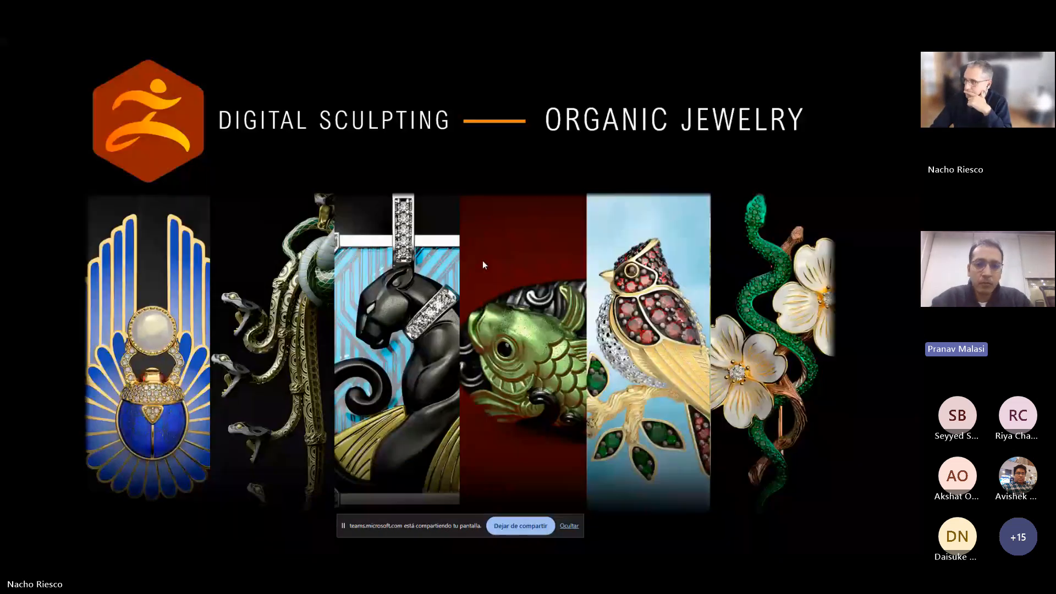